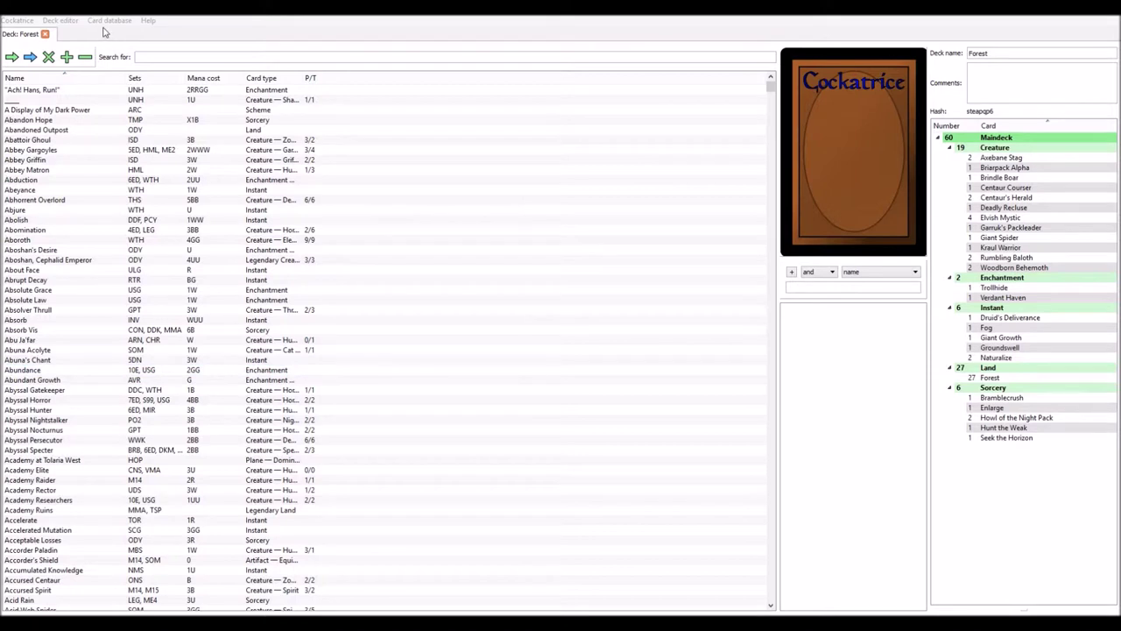
Create a new empty deck and name it "Tutorial Deck".
left_click(60, 20)
left_click(77, 35)
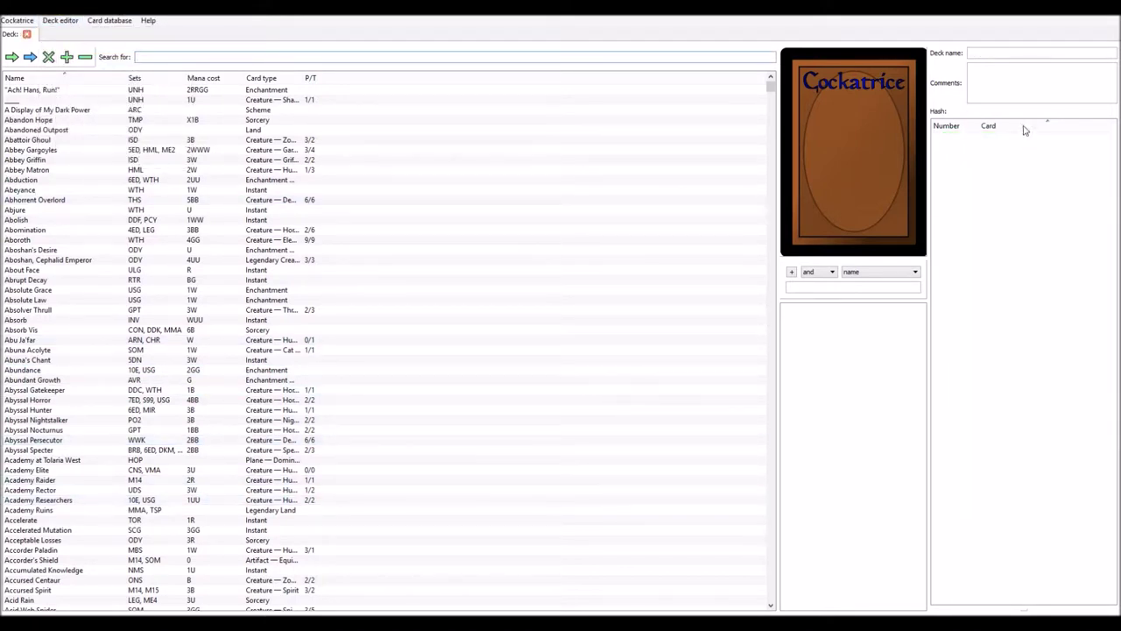
left_click(1008, 52)
type("Tutorial Deck")
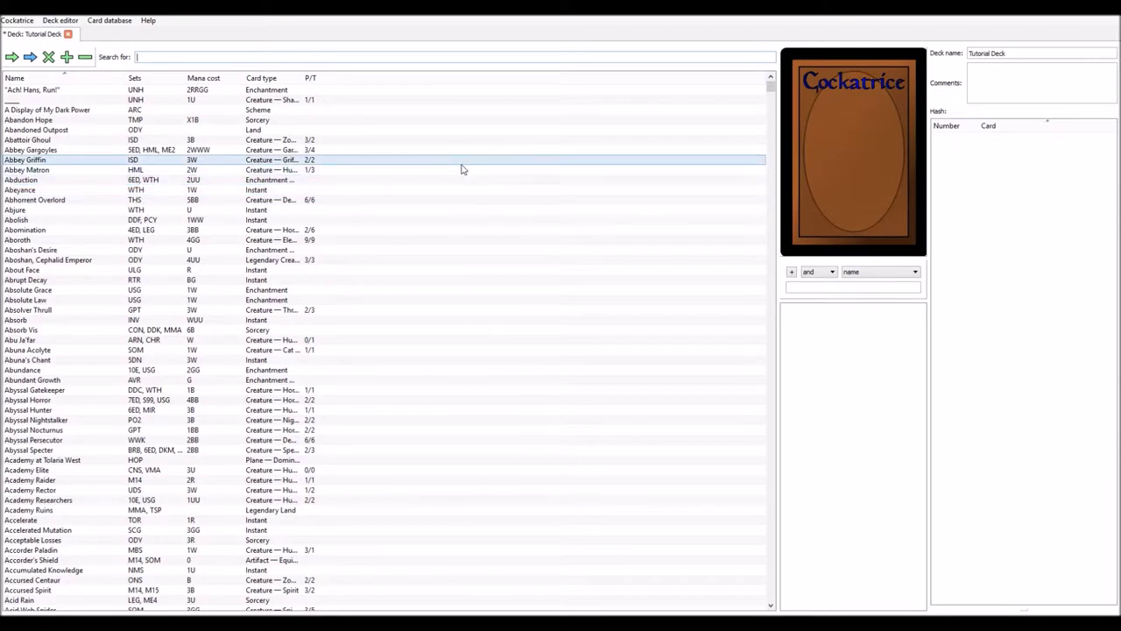
type("The God")
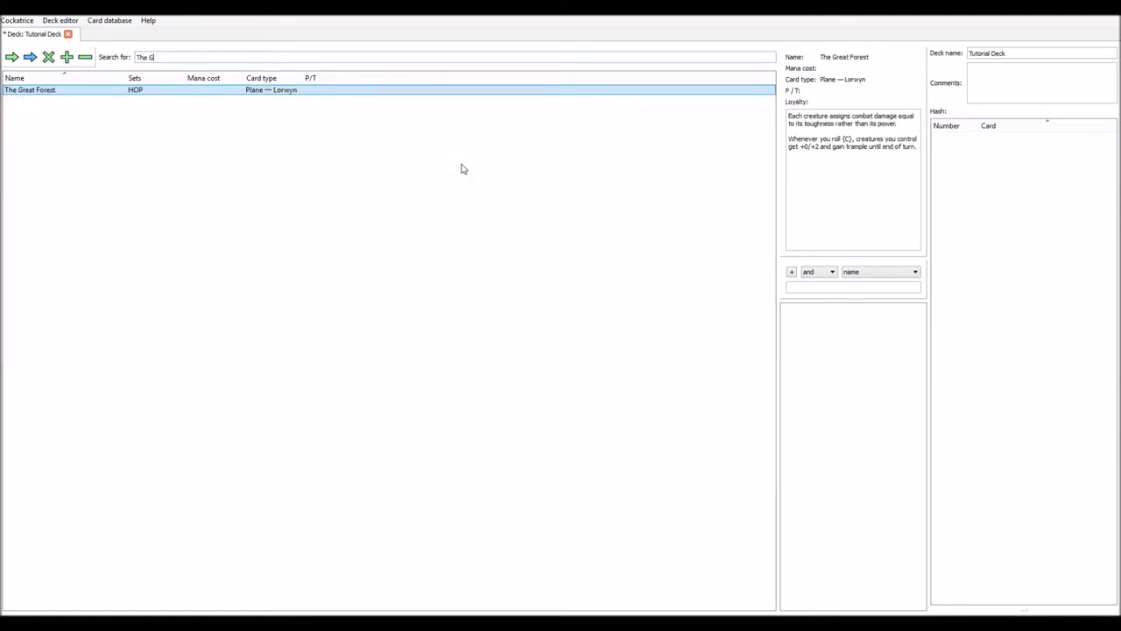
key("BackSpace")
key("BackSpace")
key("BackSpace")
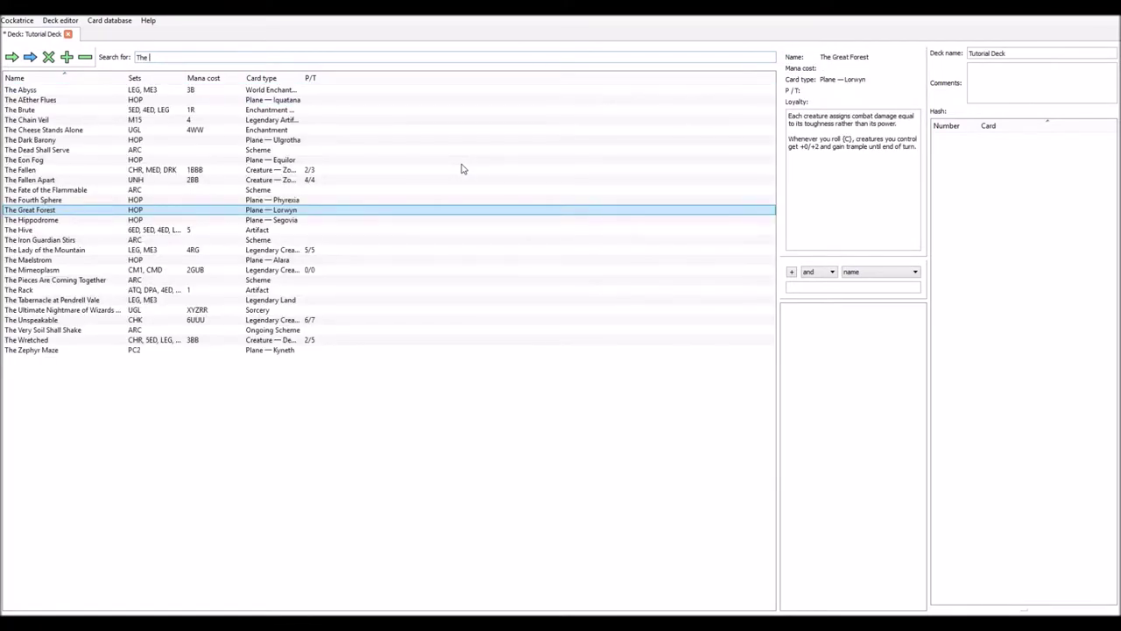
key("BackSpace")
key("BackSpace")
key("BackSpace")
key("BackSpace")
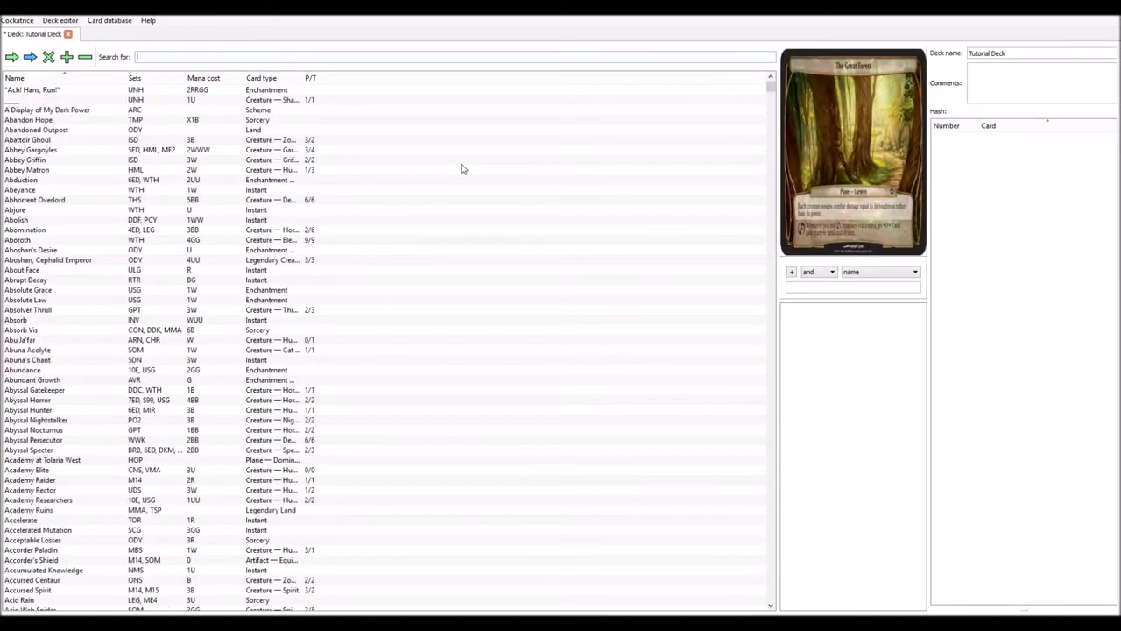
Search the cards for "Kara" and add one copy of Karametra, God of Harvests to the maindeck.
type("Kara")
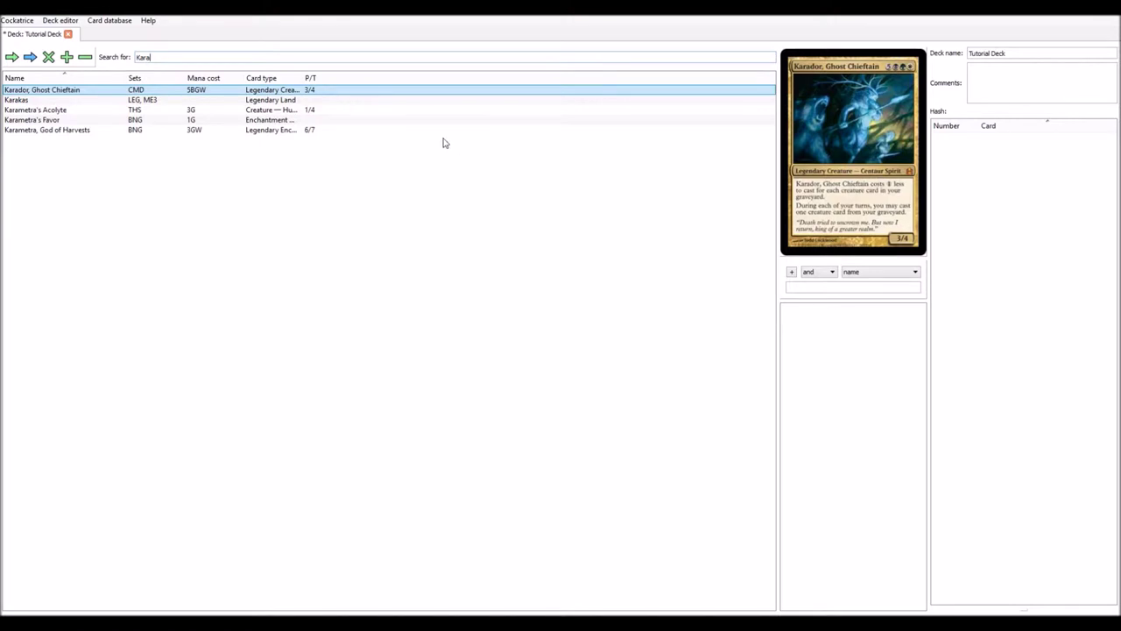
left_click(247, 134)
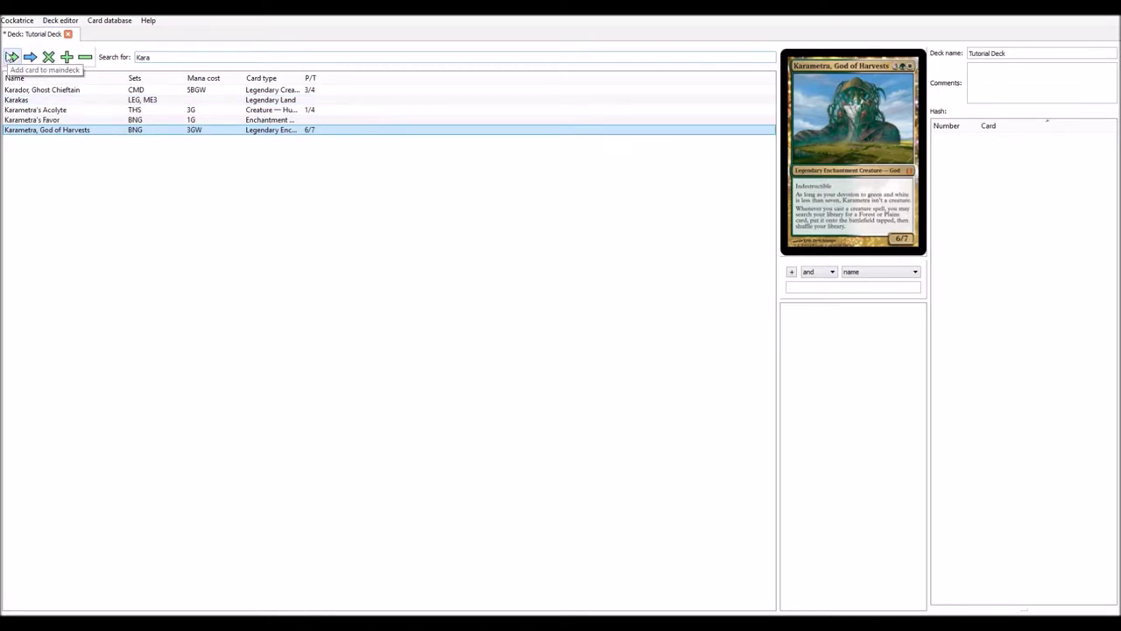
left_click(11, 57)
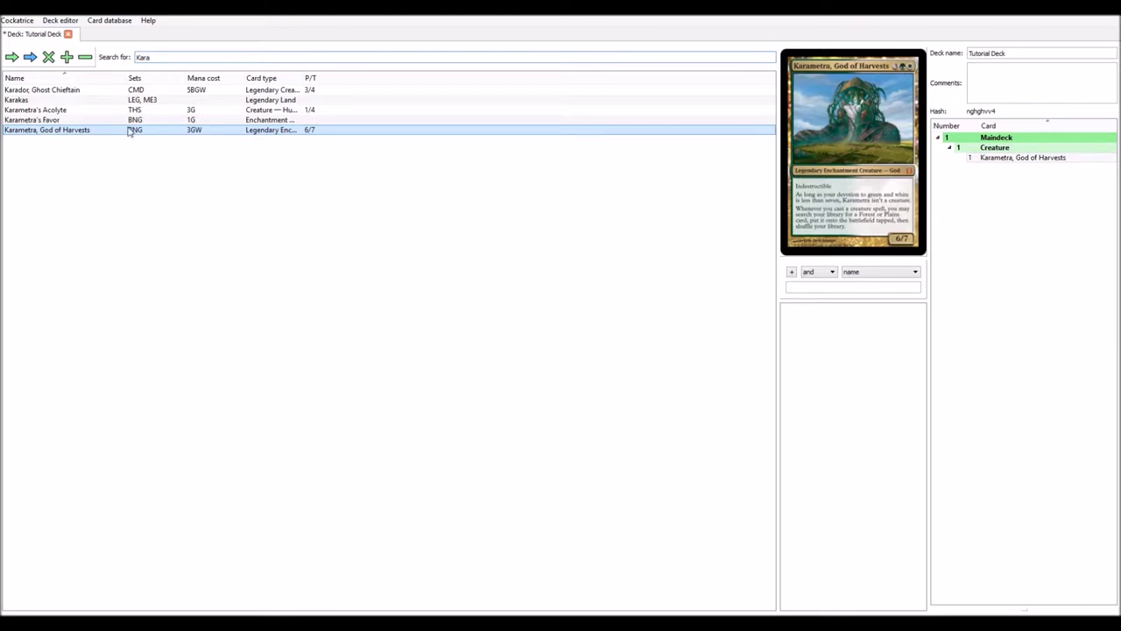
Search for "Forest" and add ten copies of the Forest basic land to the maindeck.
key("ctrl+a")
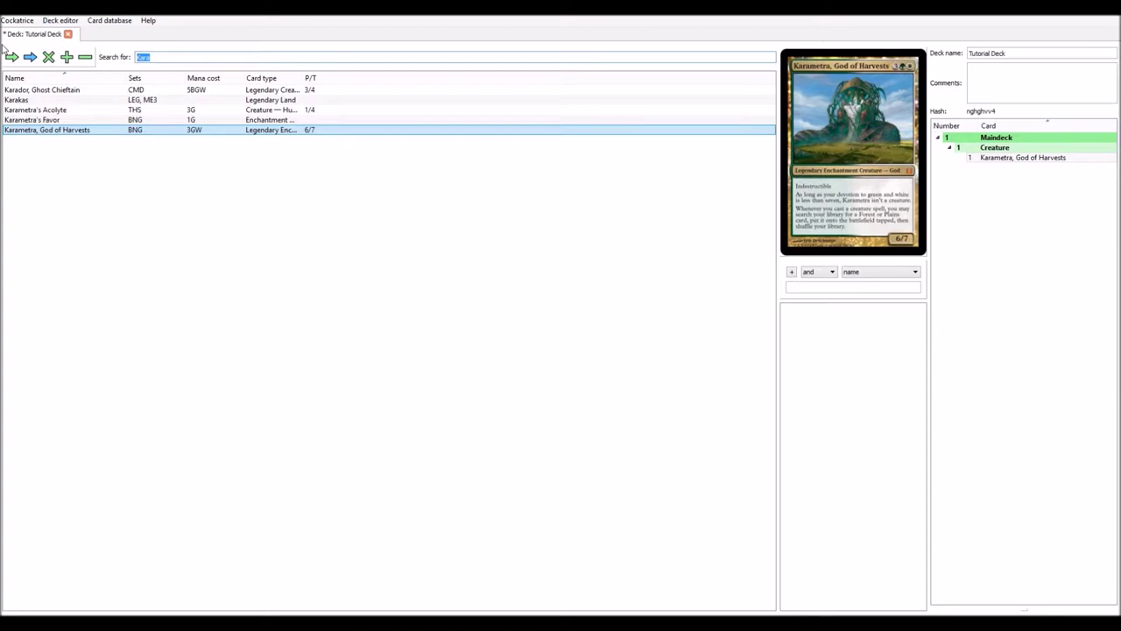
type("Forest")
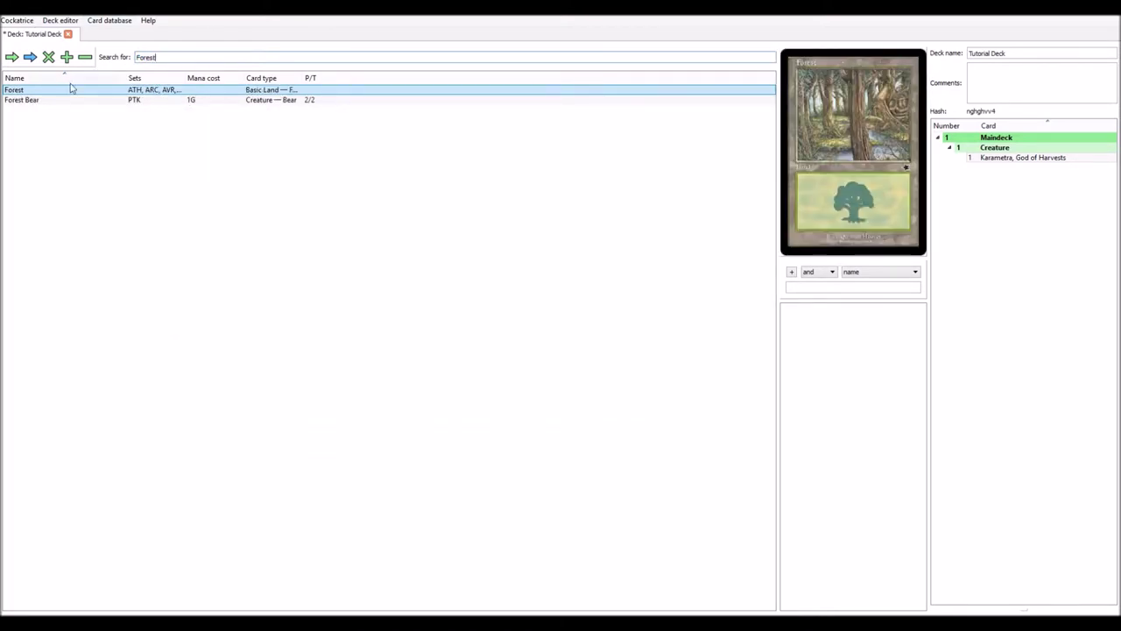
double_click(11, 57)
left_click(12, 57)
left_click(12, 57)
left_click(11, 57)
left_click(11, 57)
left_click(12, 57)
left_click(12, 57)
left_click(11, 57)
left_click(11, 57)
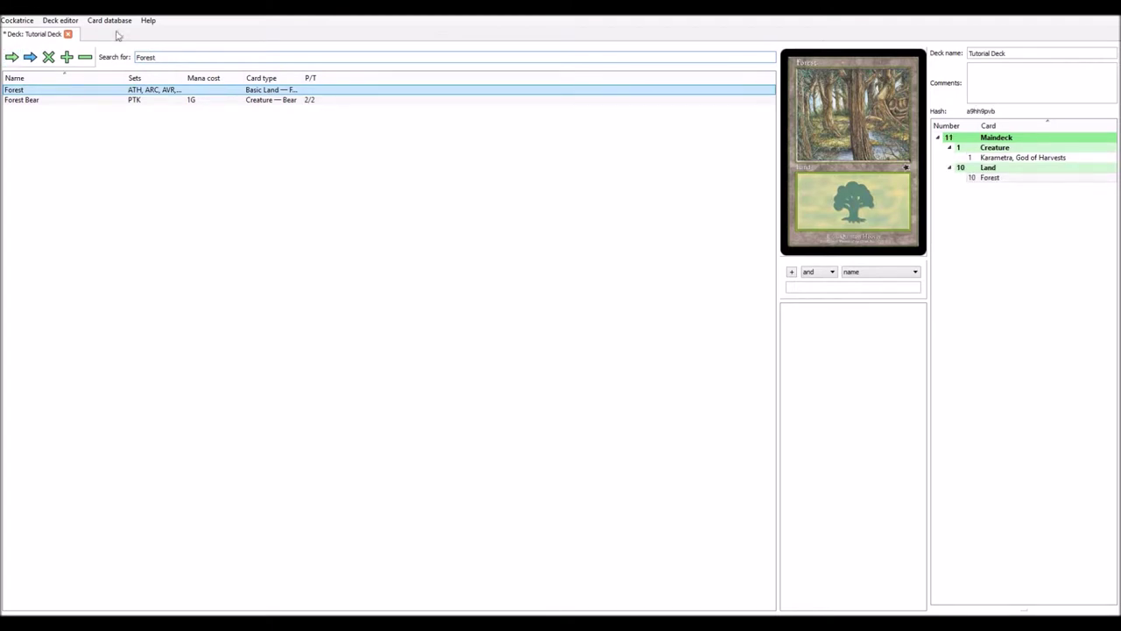
Search for "Plains" and add ten copies of the Plains basic land to the maindeck.
double_click(145, 57)
type("Plains")
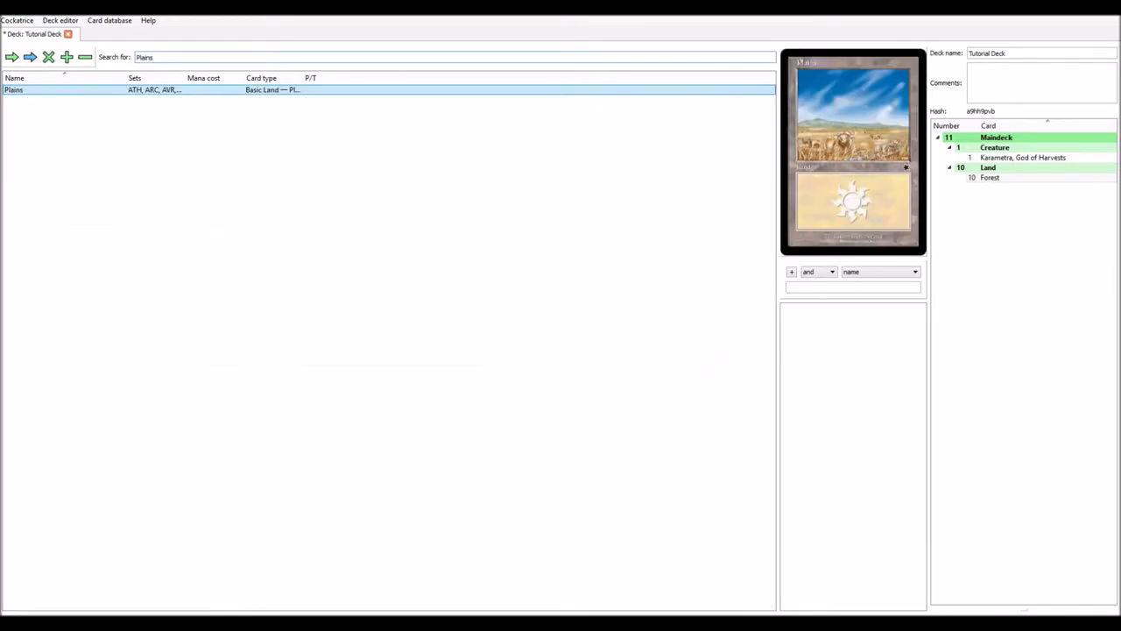
left_click(11, 57)
left_click(11, 57)
left_click(12, 57)
left_click(11, 57)
left_click(12, 57)
left_click(11, 58)
left_click(11, 58)
left_click(11, 58)
left_click(11, 57)
left_click(11, 58)
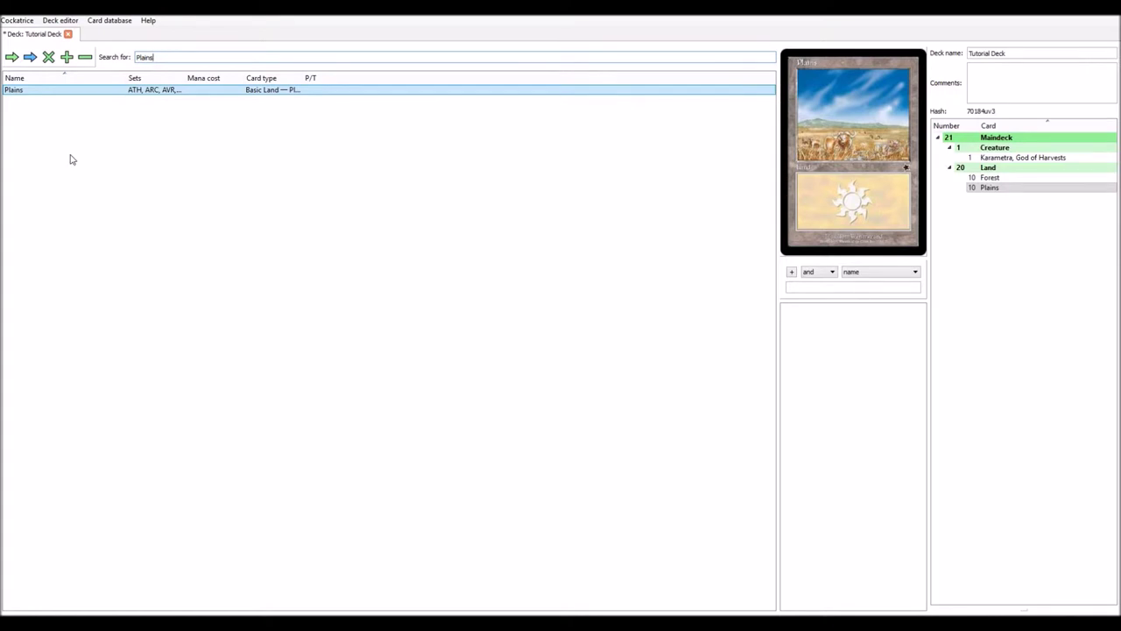
Replace the "Plains" card search with "Selen".
key("BackSpace")
key("BackSpace")
key("BackSpace")
key("BackSpace")
key("BackSpace")
key("BackSpace")
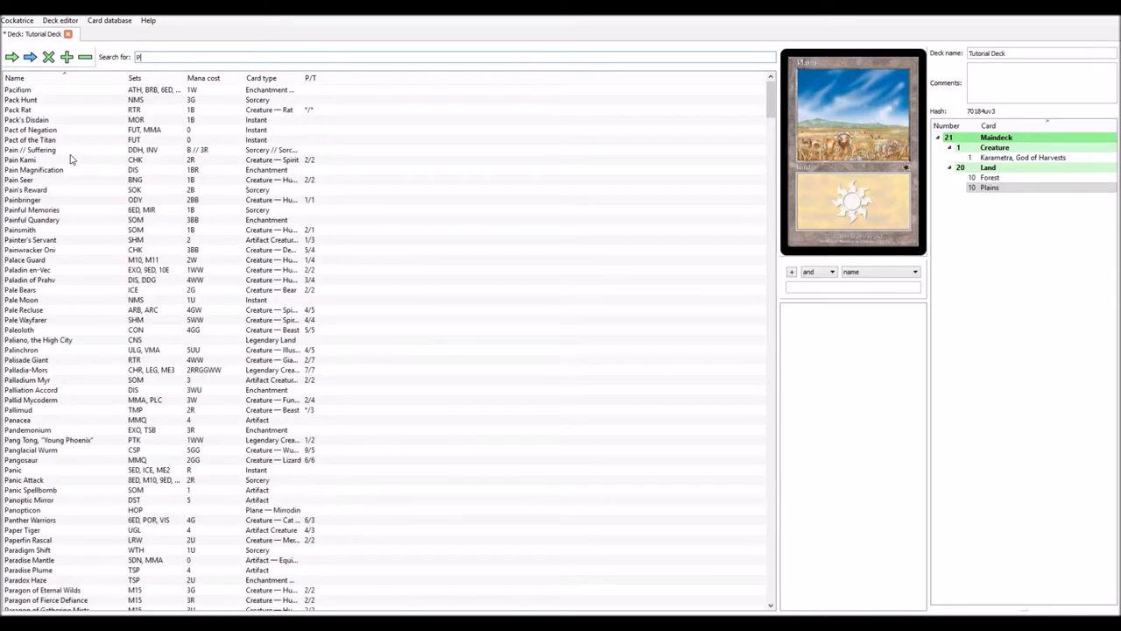
type("Solem")
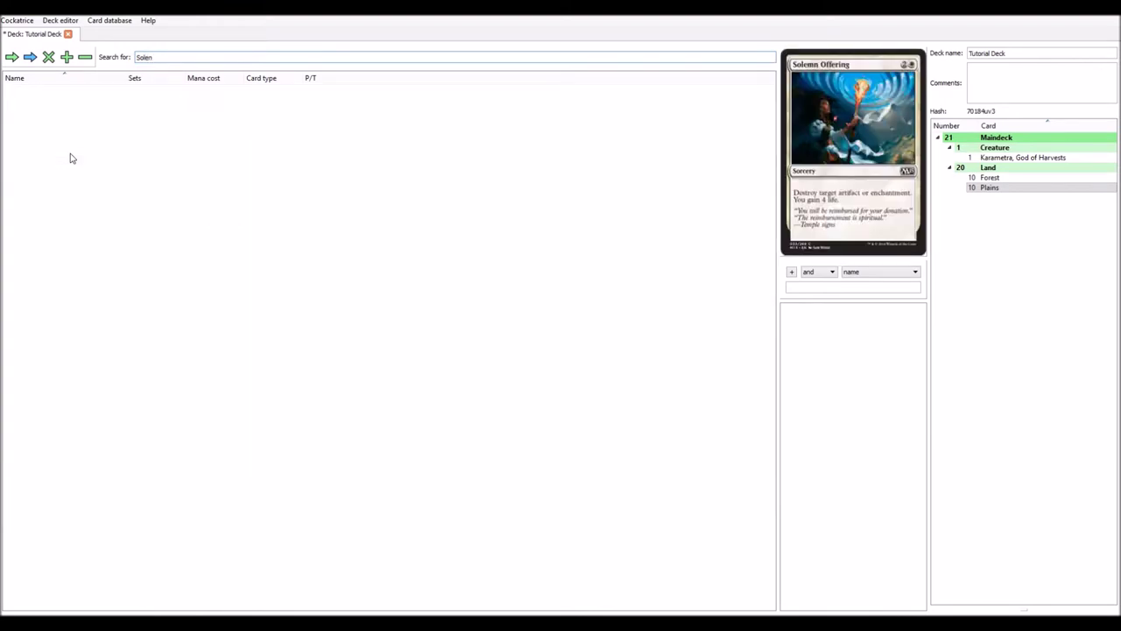
key("BackSpace")
key("BackSpace")
key("BackSpace")
key("BackSpace")
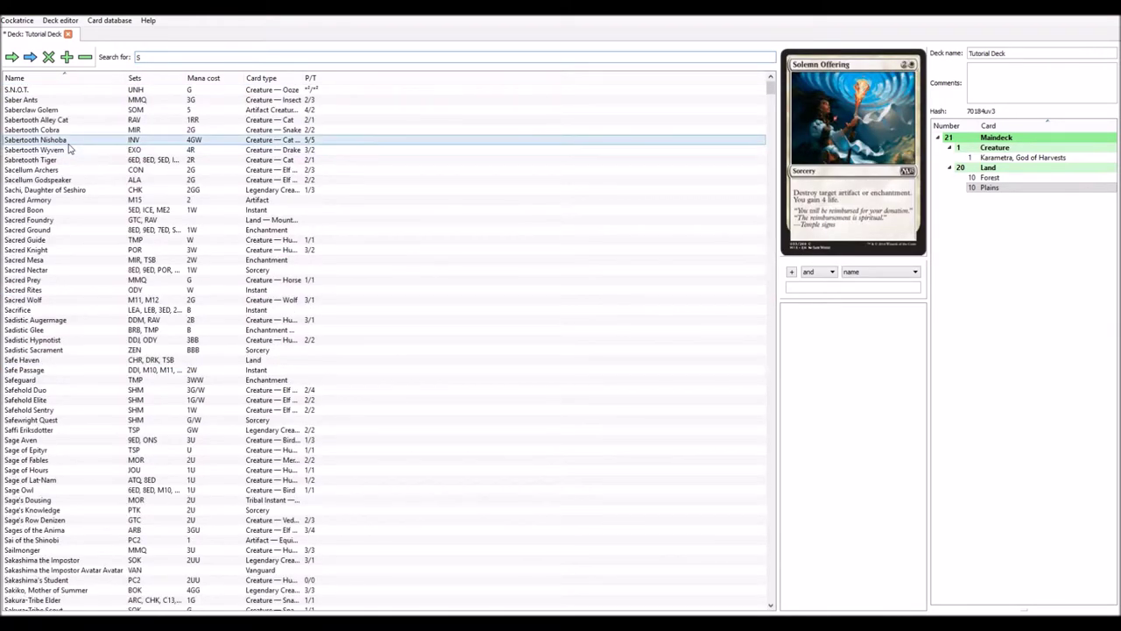
type("ele")
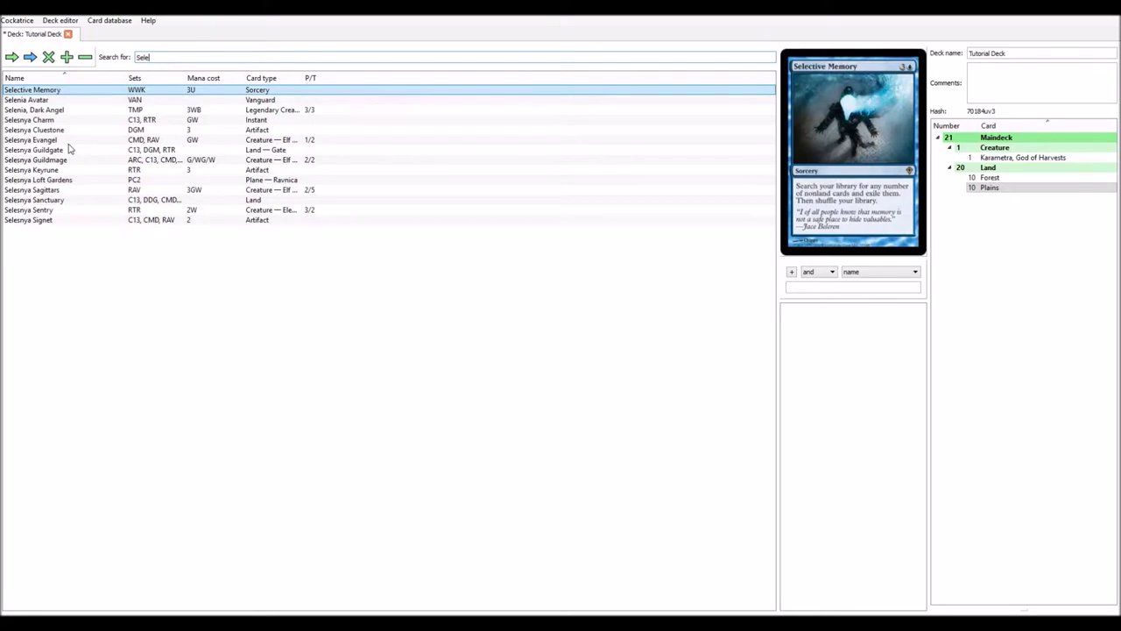
type("n")
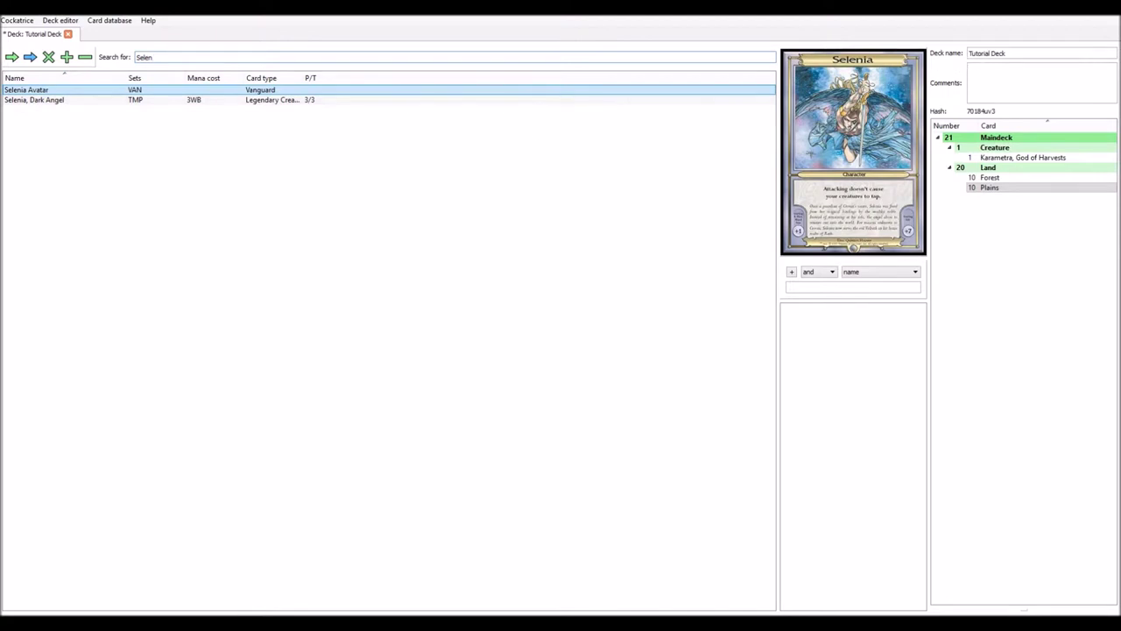
Rename the deck to "Selencia Deck".
double_click(978, 54)
type("I")
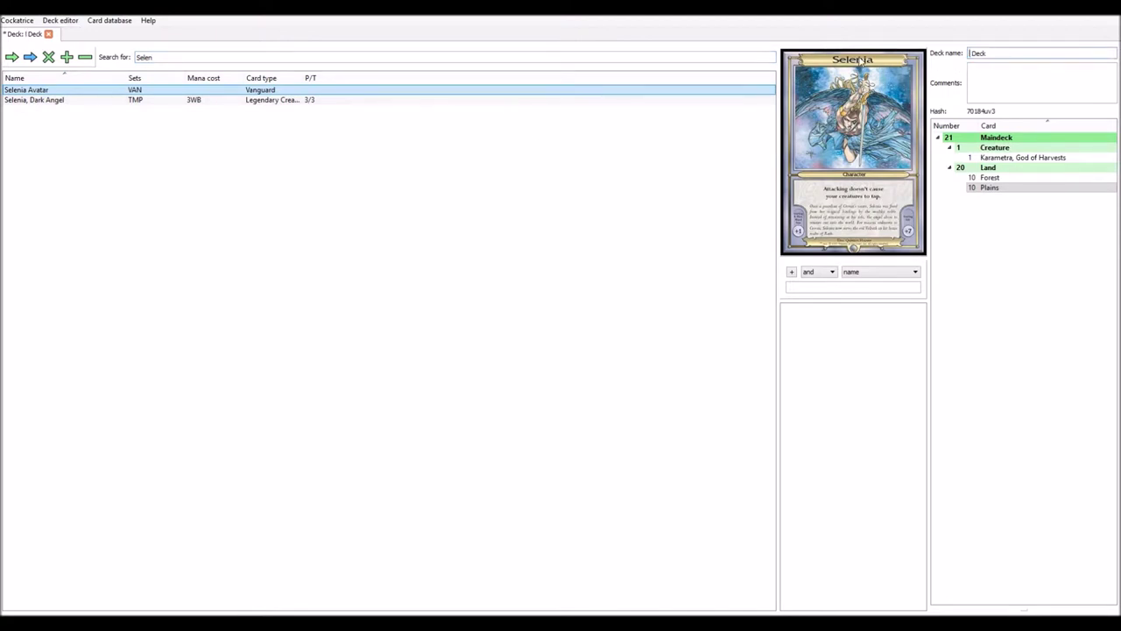
key("BackSpace")
type("Selencia")
Try the card search with the spelling "Celen" and restore it to "Selen".
left_click(333, 125)
left_click(154, 57)
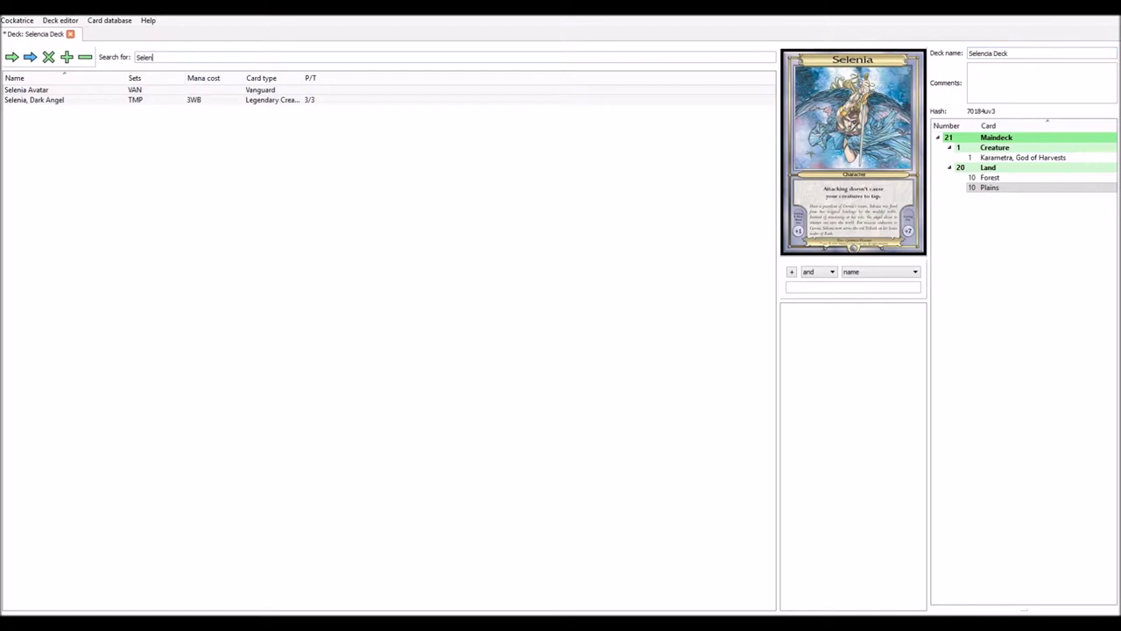
left_click(137, 57)
key("Delete")
type("C")
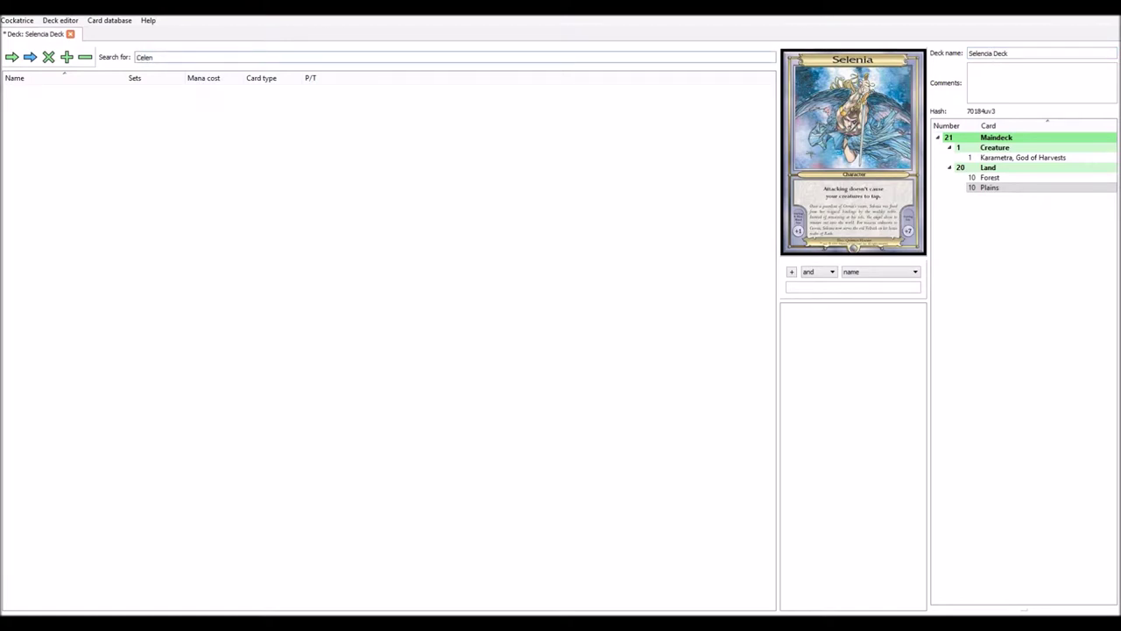
key("BackSpace")
type("S")
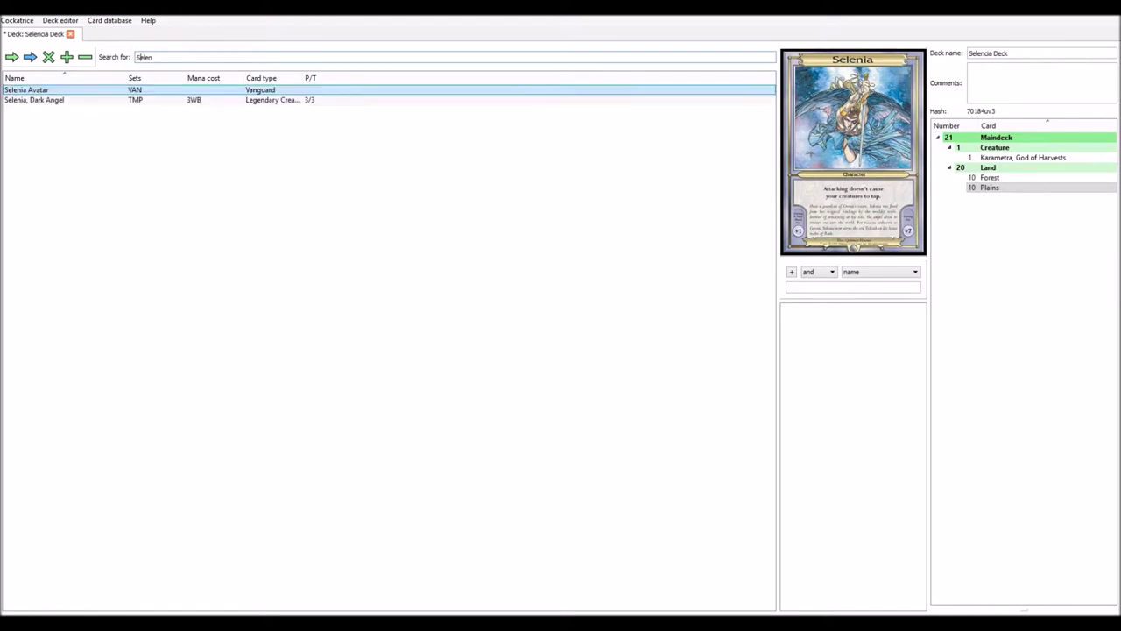
Shorten the card search to "Sele" and add two copies of Selesnya Cluestone to the maindeck.
key("BackSpace")
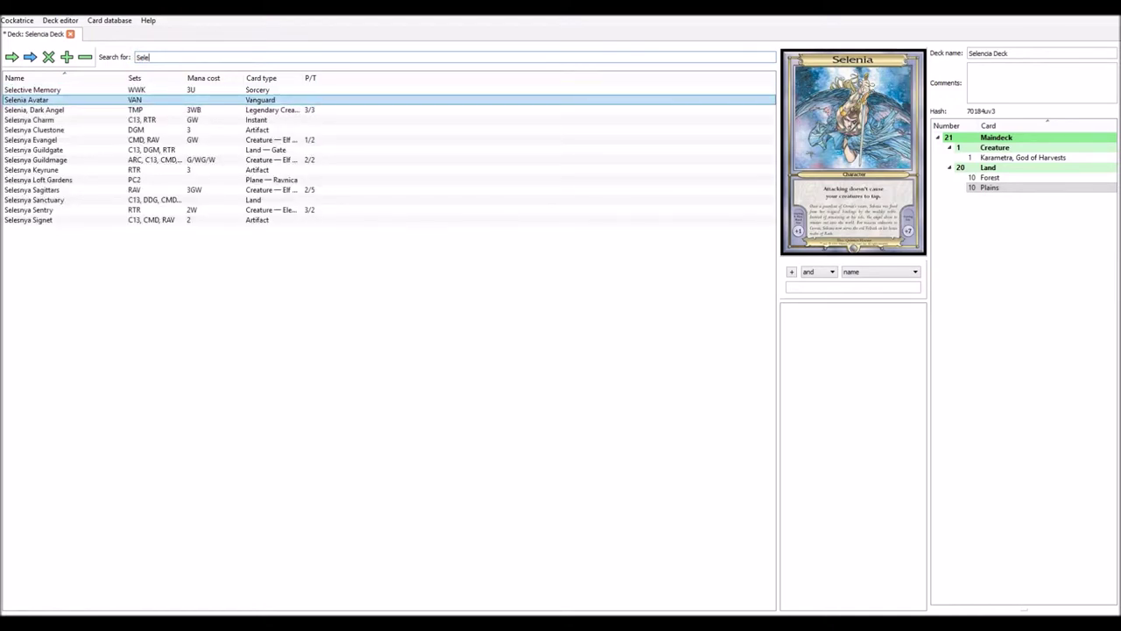
left_click(111, 132)
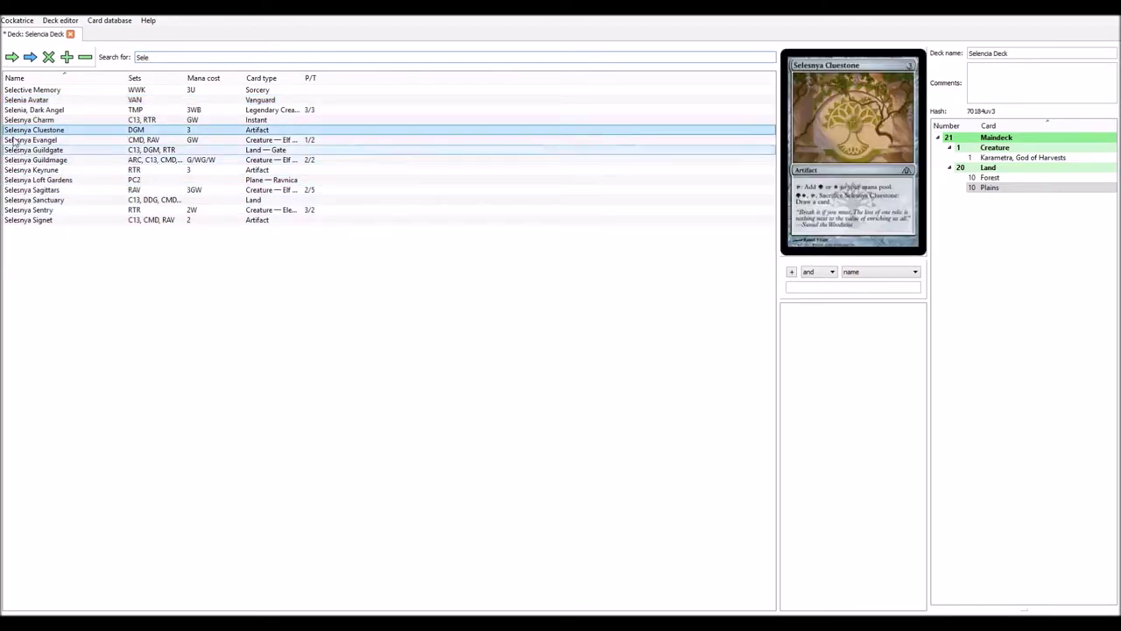
left_click(11, 57)
left_click(11, 57)
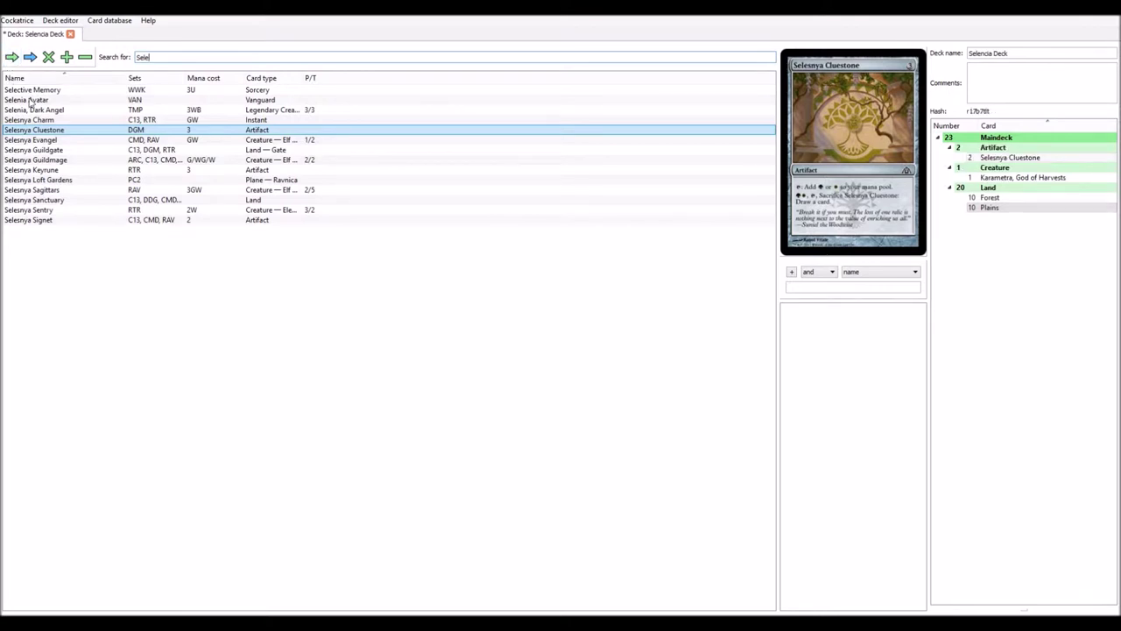
Add three copies of the Selesnya Signet artifact to the maindeck.
left_click(70, 220)
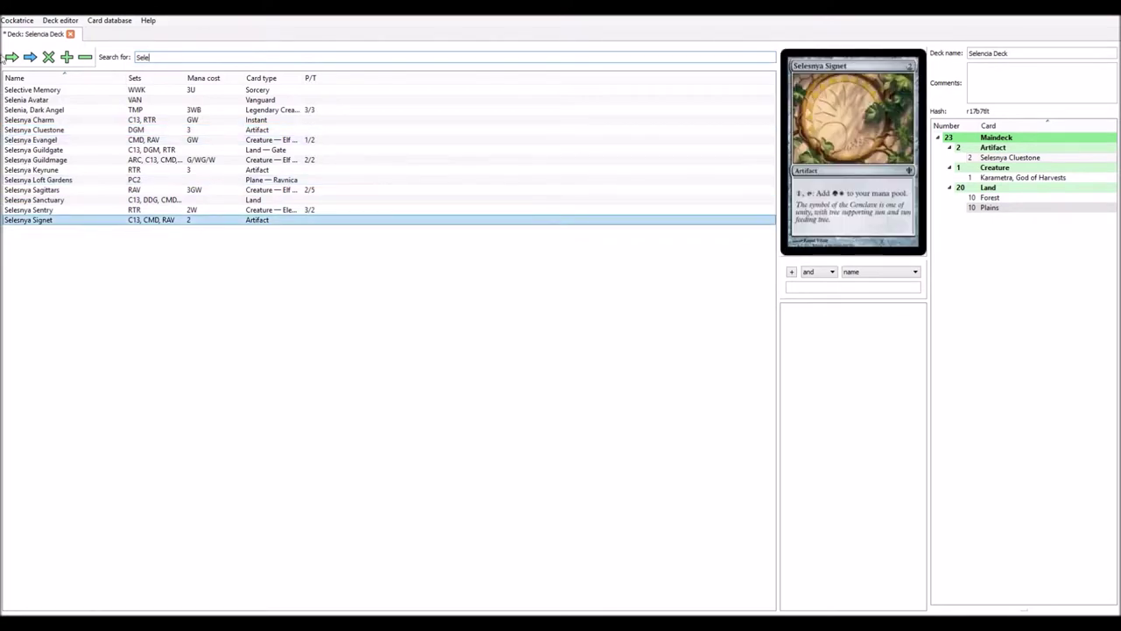
left_click(12, 57)
left_click(11, 57)
left_click(11, 57)
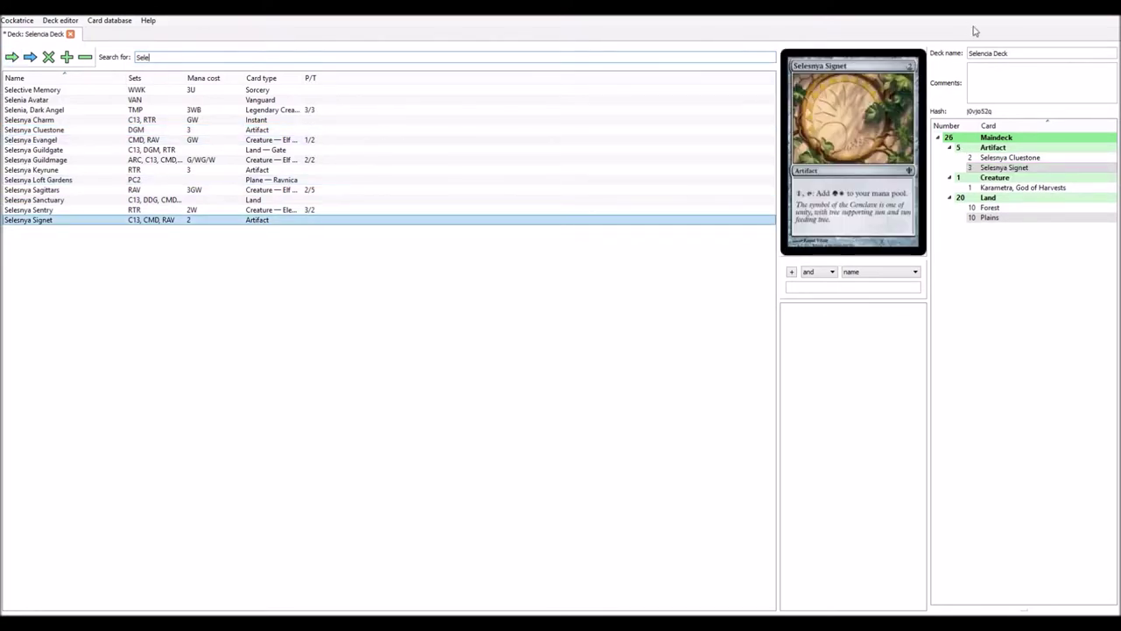
Correct the deck name to "Selesnya Deck".
double_click(981, 53)
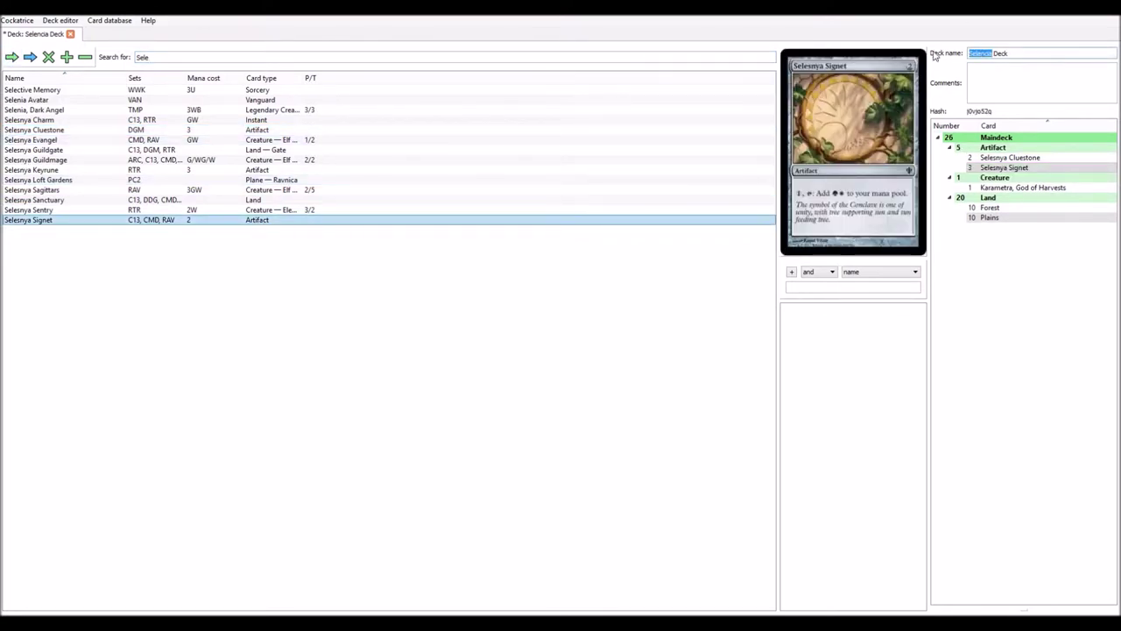
type("Sele")
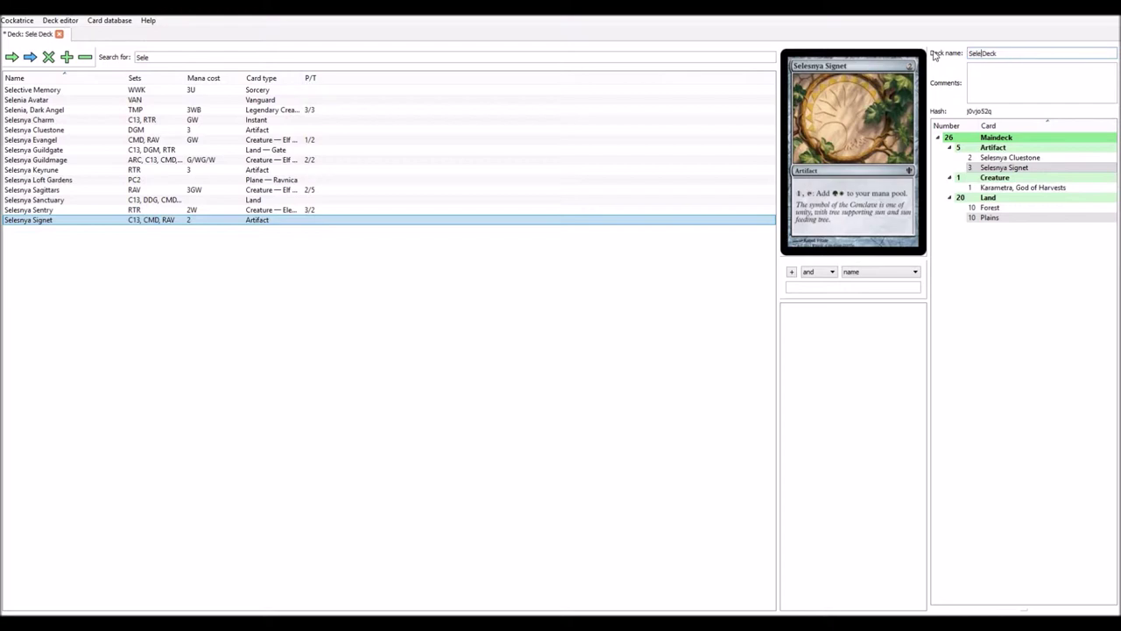
type("snya")
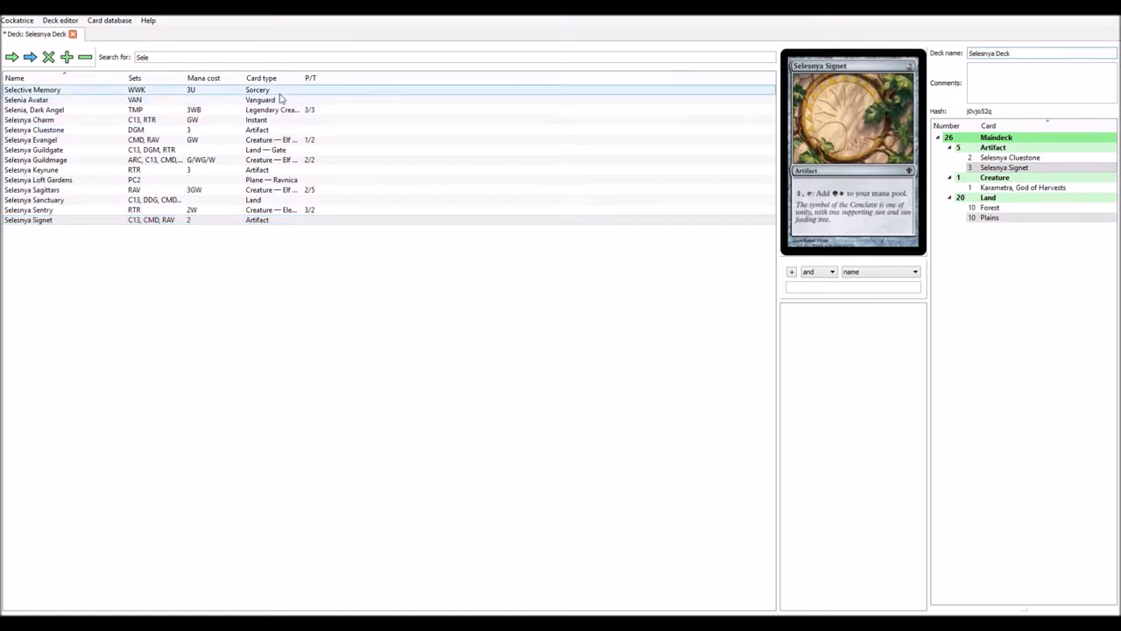
Search the cards for "Nylea" and add one copy of Nylea, God of the Hunt to the maindeck.
key("shift+Tab")
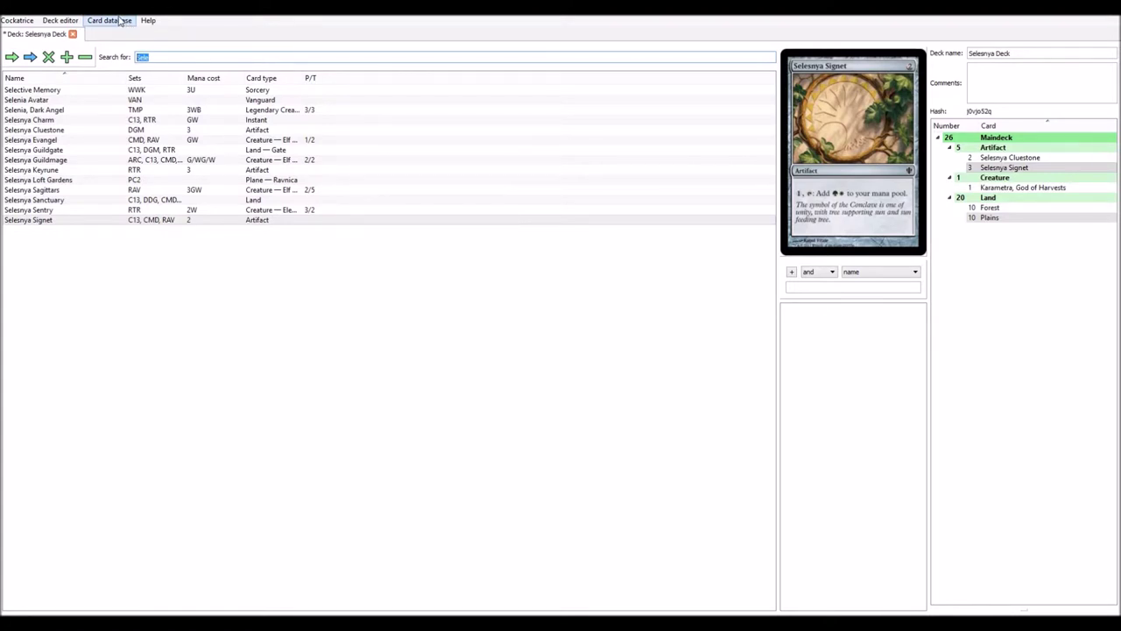
key("Tab")
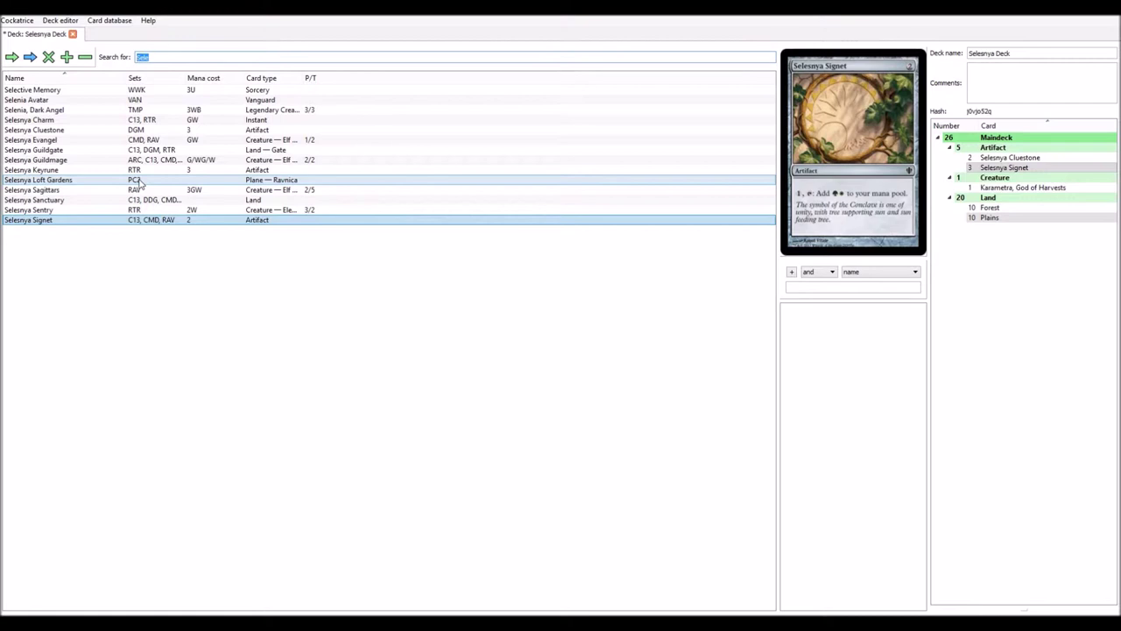
type("Nylea")
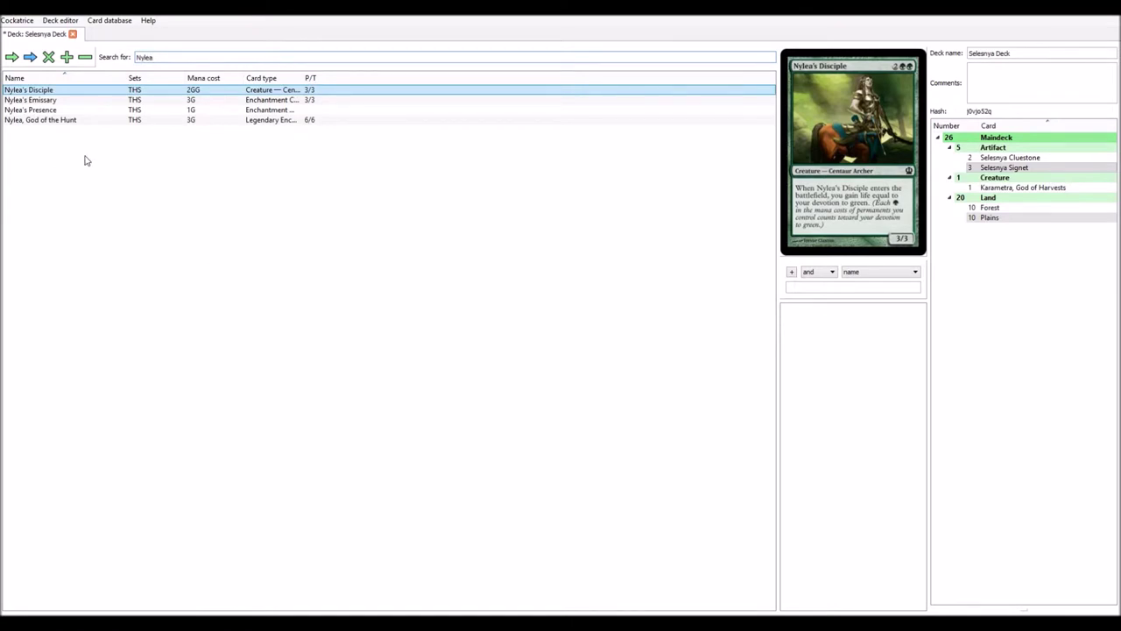
left_click(58, 120)
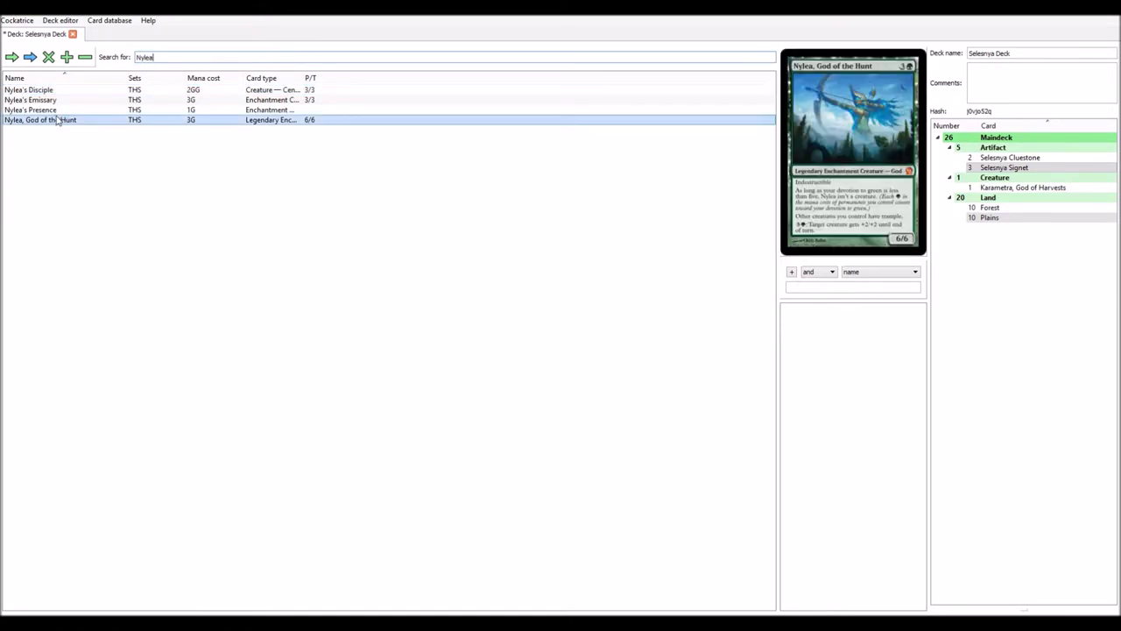
left_click(12, 57)
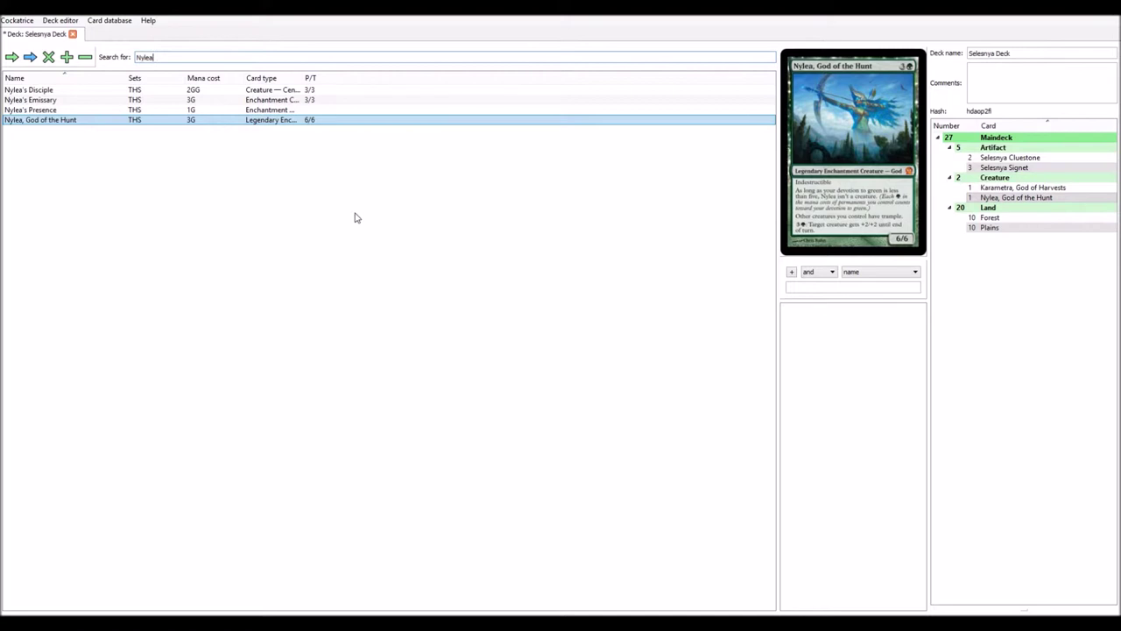
Enable the price tag feature in the deck editor settings and update the card prices of the deck.
left_click(89, 21)
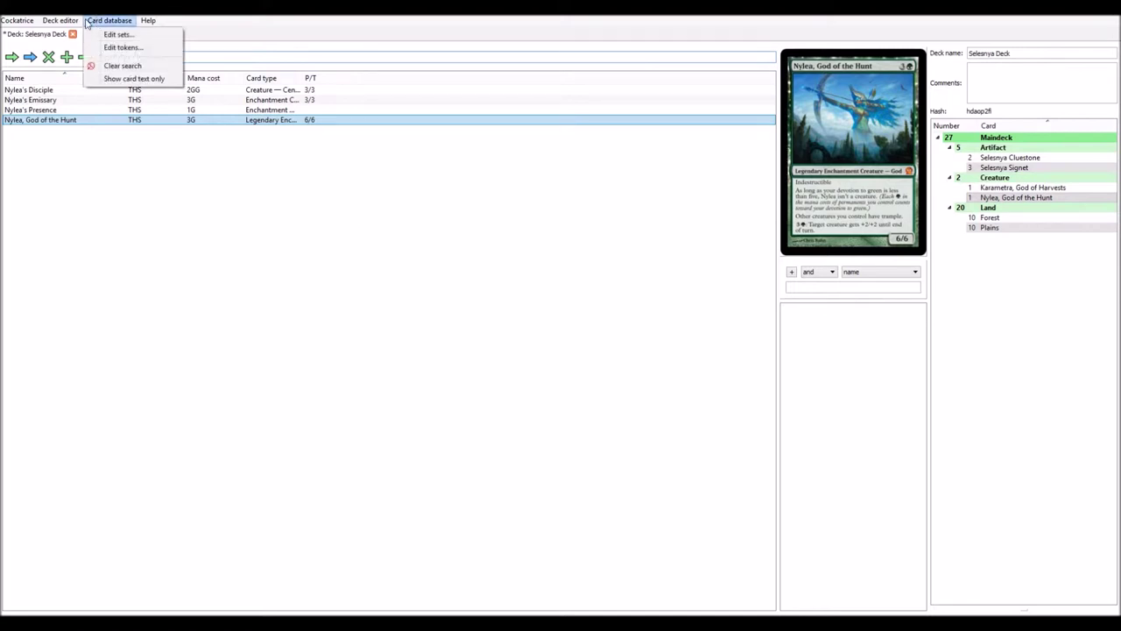
mouse_move(81, 24)
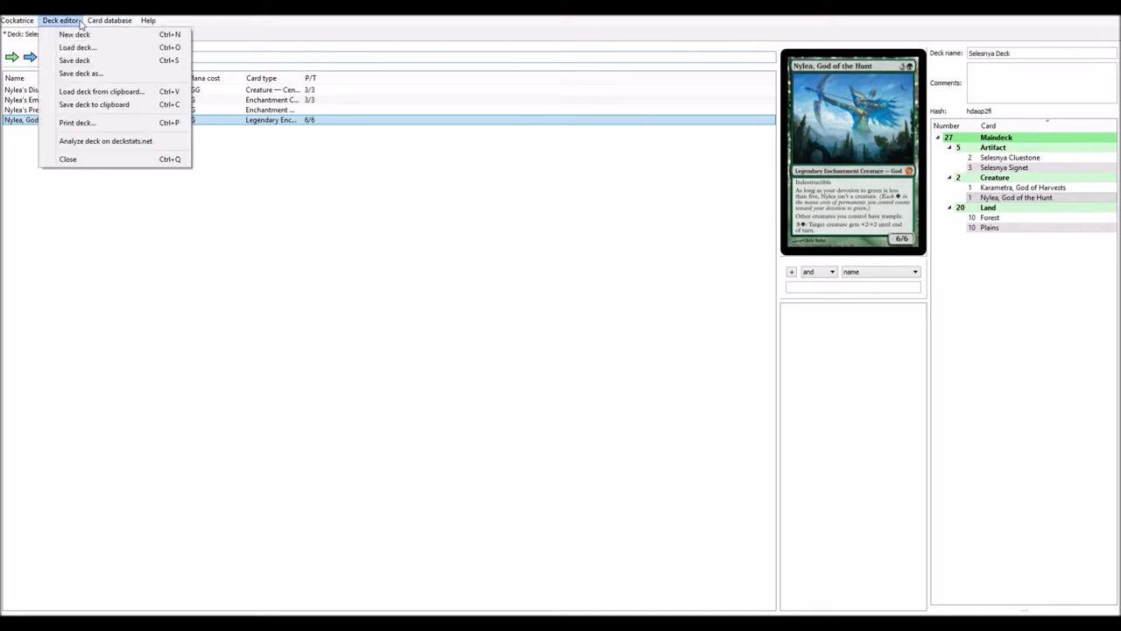
mouse_move(7, 22)
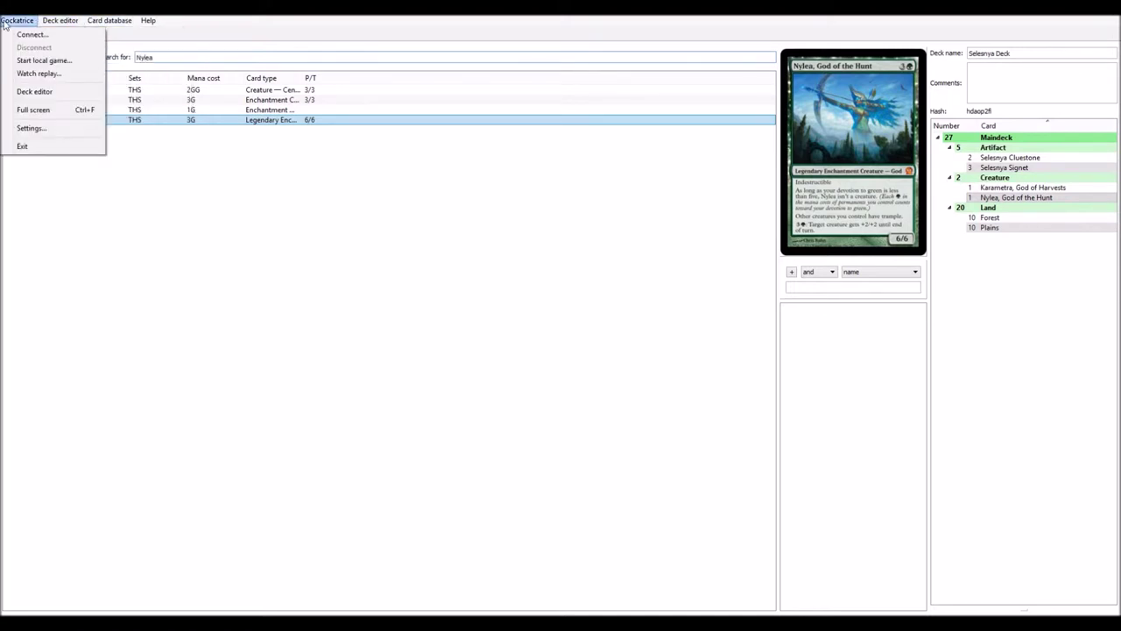
left_click(55, 129)
left_click(359, 430)
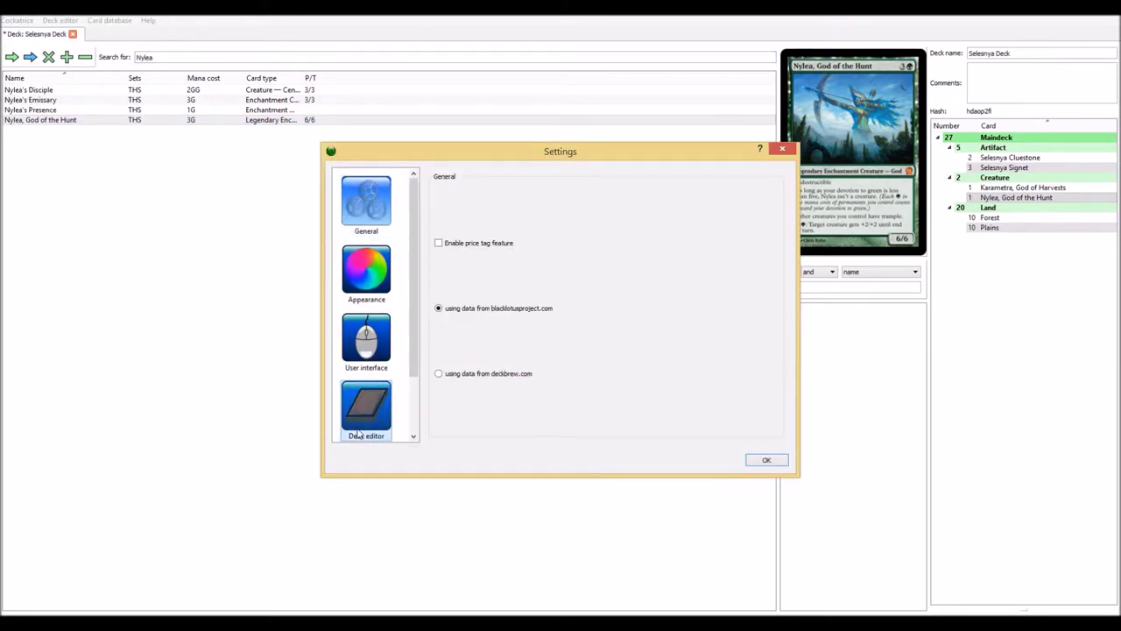
left_click(450, 246)
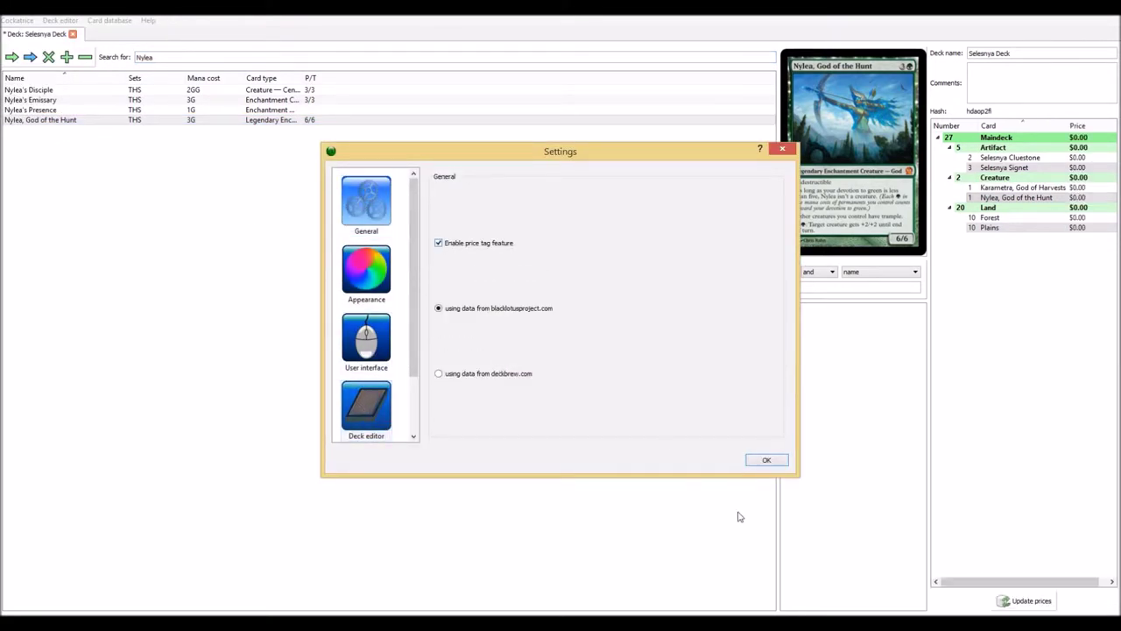
left_click(767, 460)
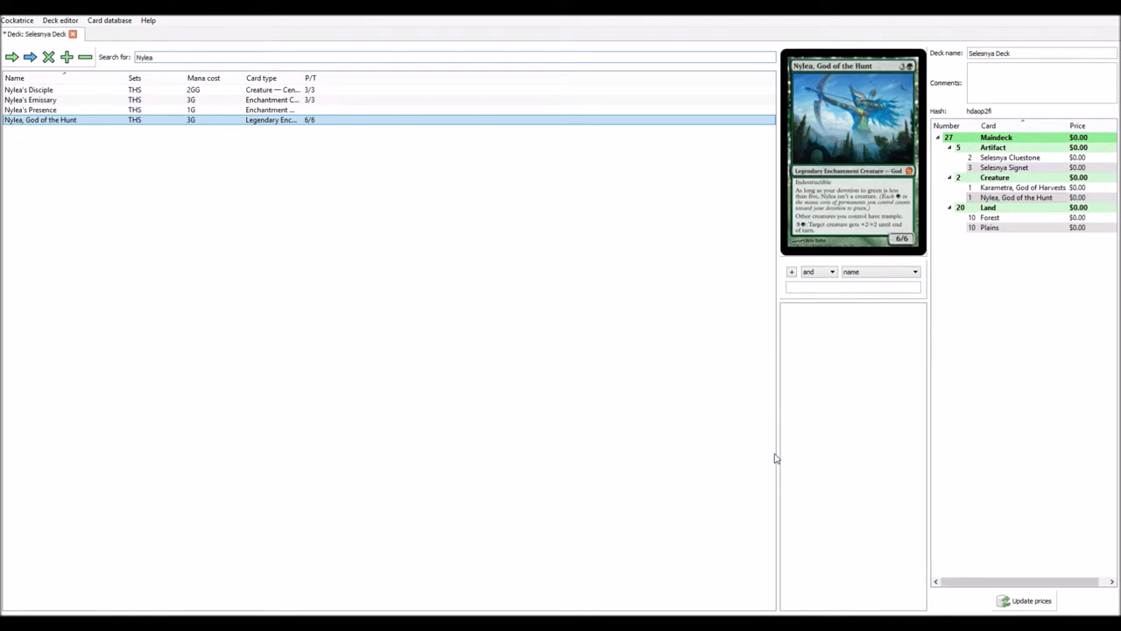
left_click(1020, 600)
left_click(1030, 603)
Switch the deck editor's price data source to deckbrew.com, keeping the price tag feature enabled.
left_click(17, 20)
left_click(59, 129)
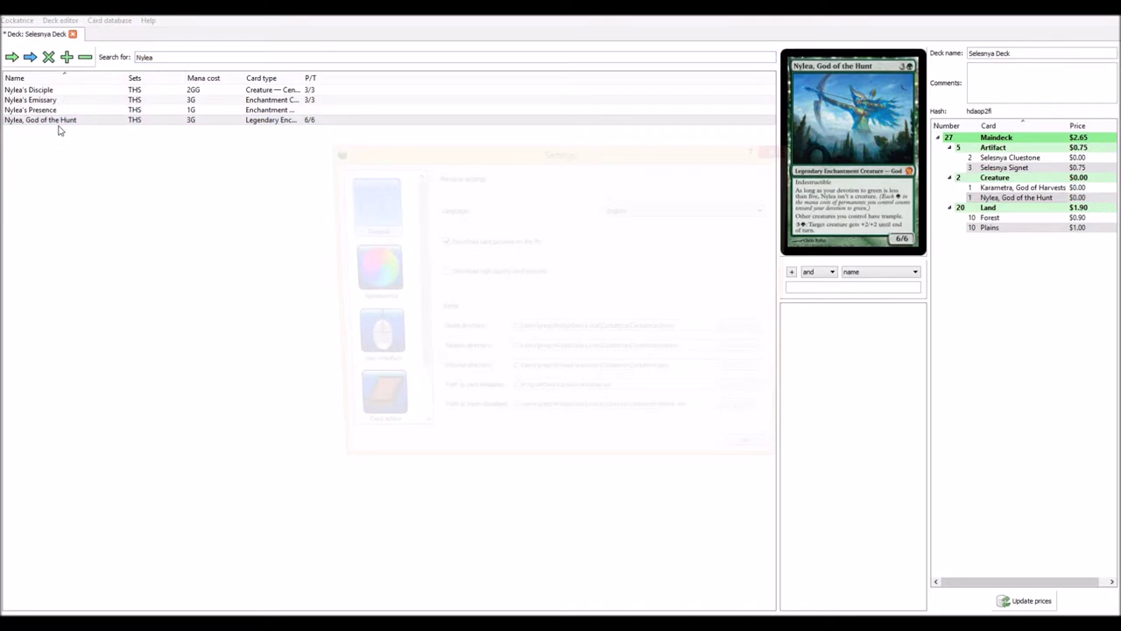
left_click(367, 394)
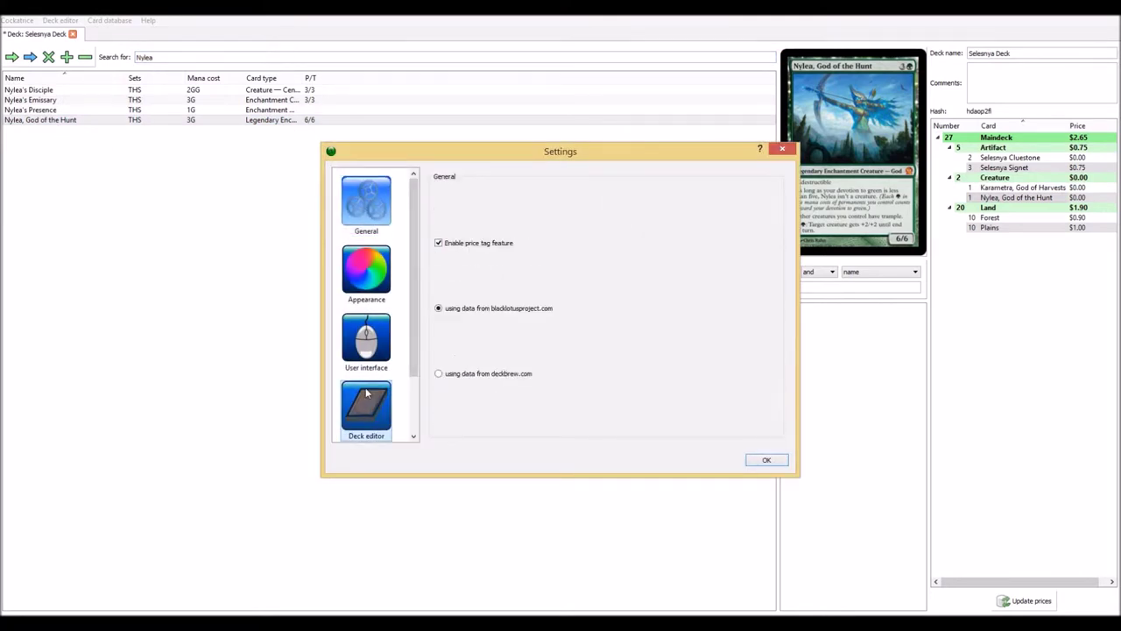
left_click(439, 243)
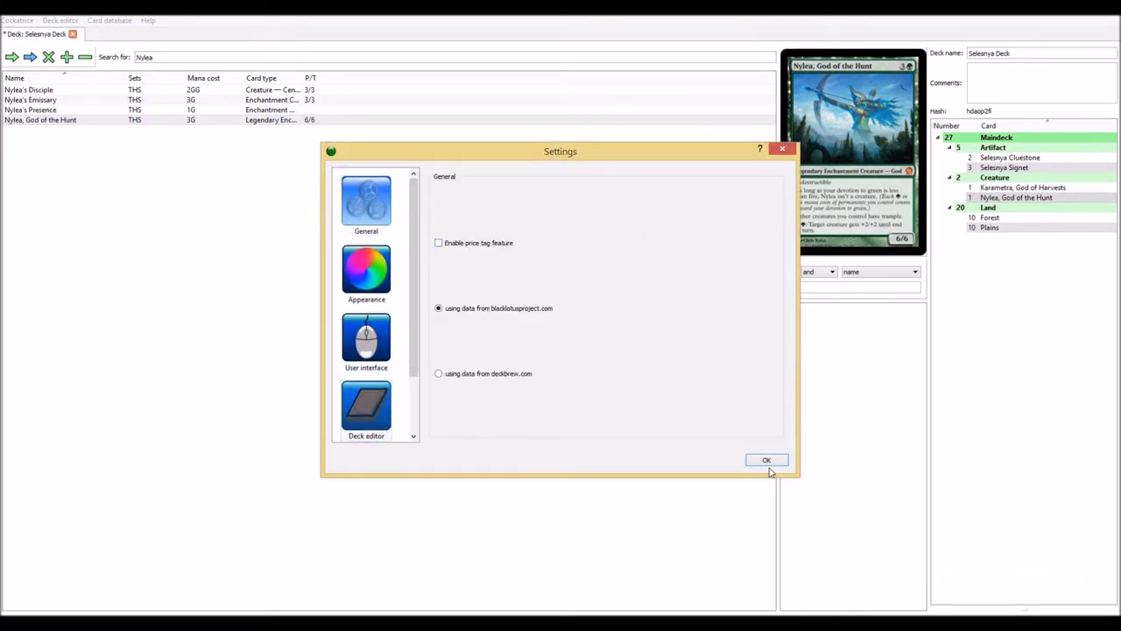
left_click(499, 375)
left_click(482, 244)
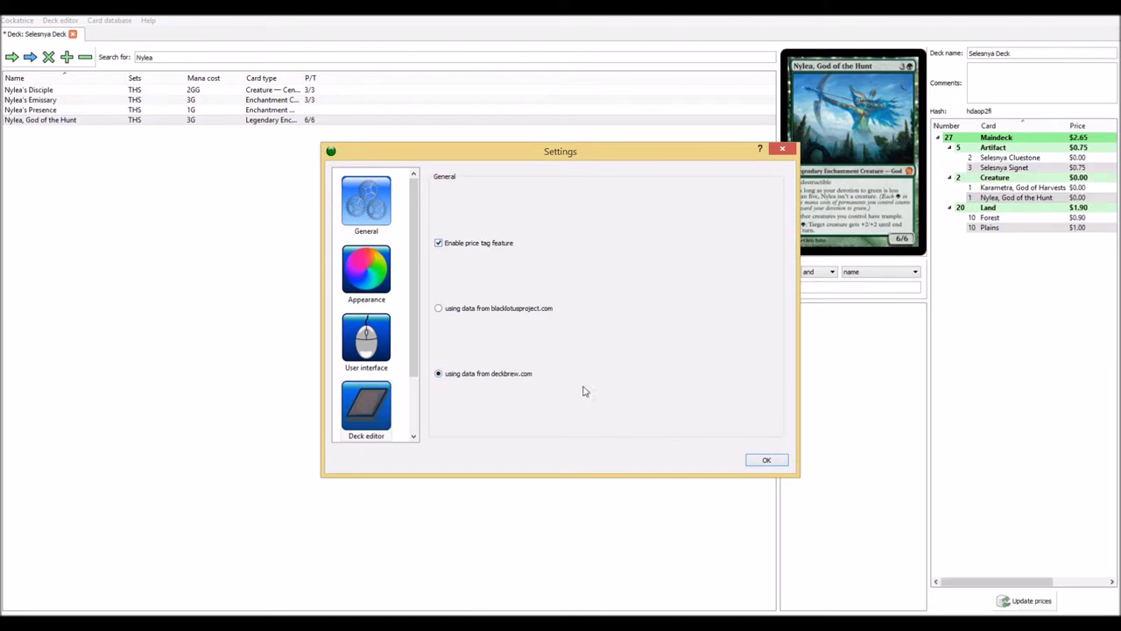
left_click(776, 463)
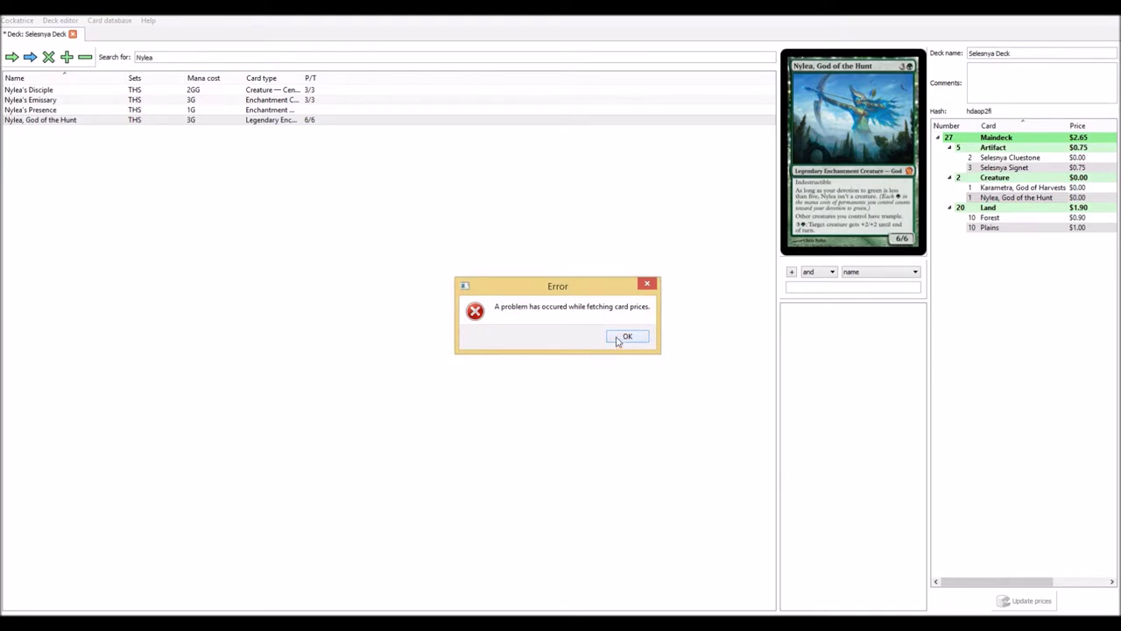
Dismiss the price fetching error and close the program that stopped working.
left_click(626, 338)
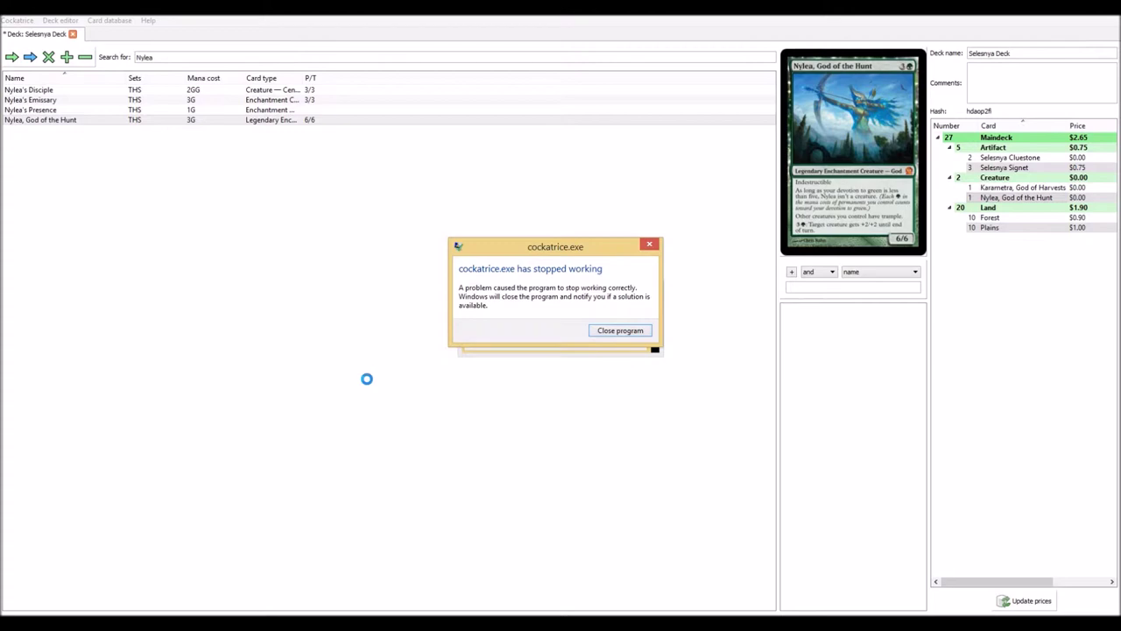
left_click(622, 331)
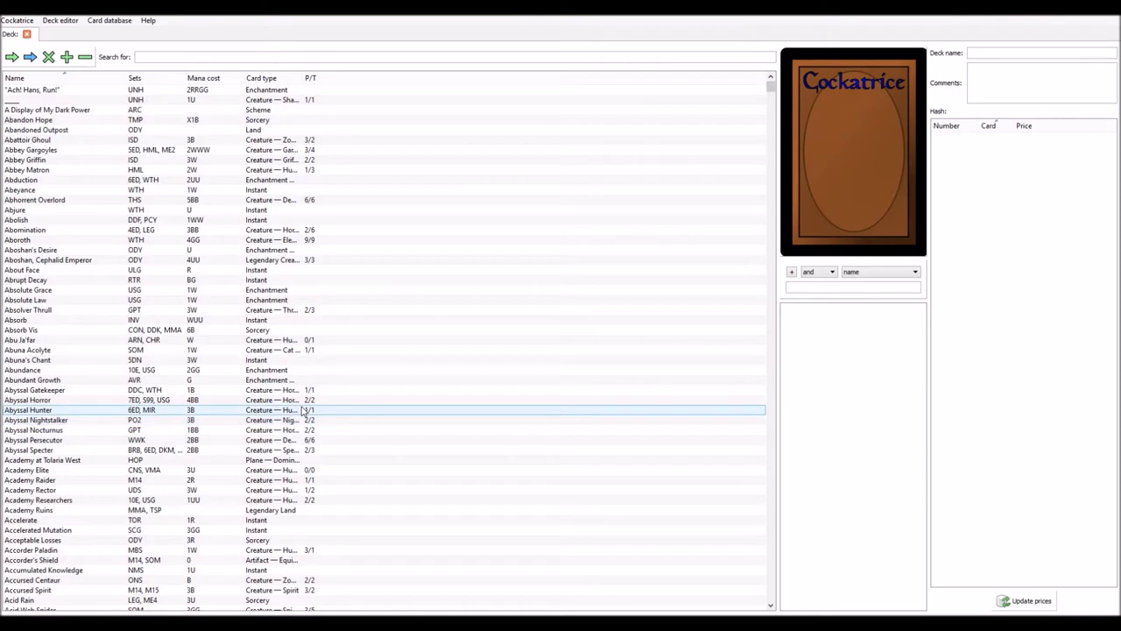
left_click(17, 20)
mouse_move(94, 20)
mouse_move(54, 21)
left_click(77, 47)
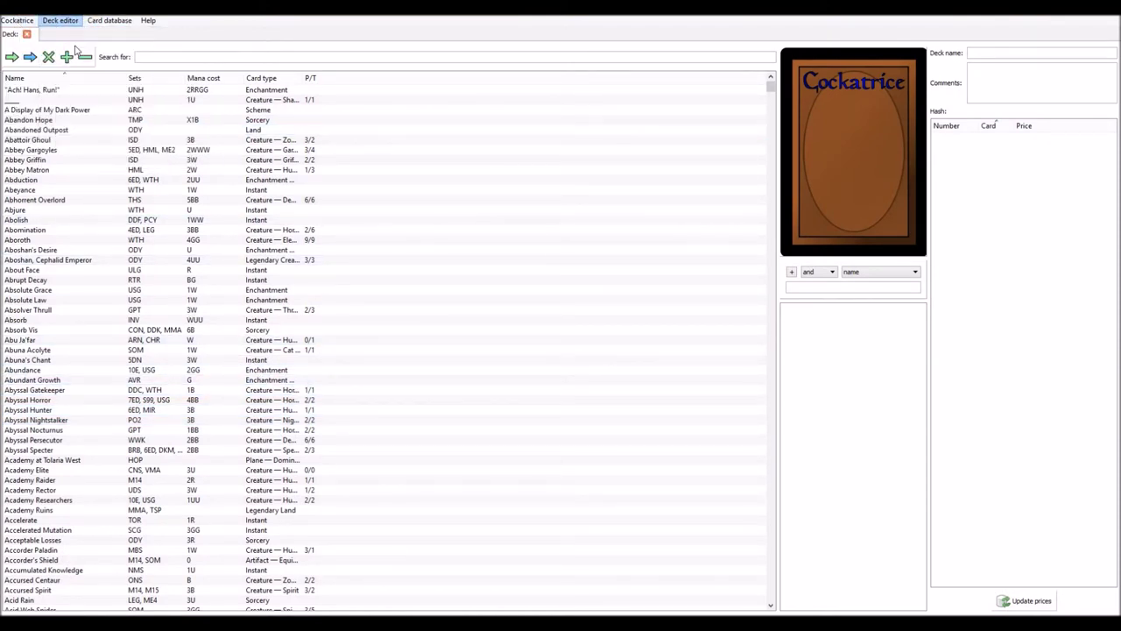
left_click(722, 424)
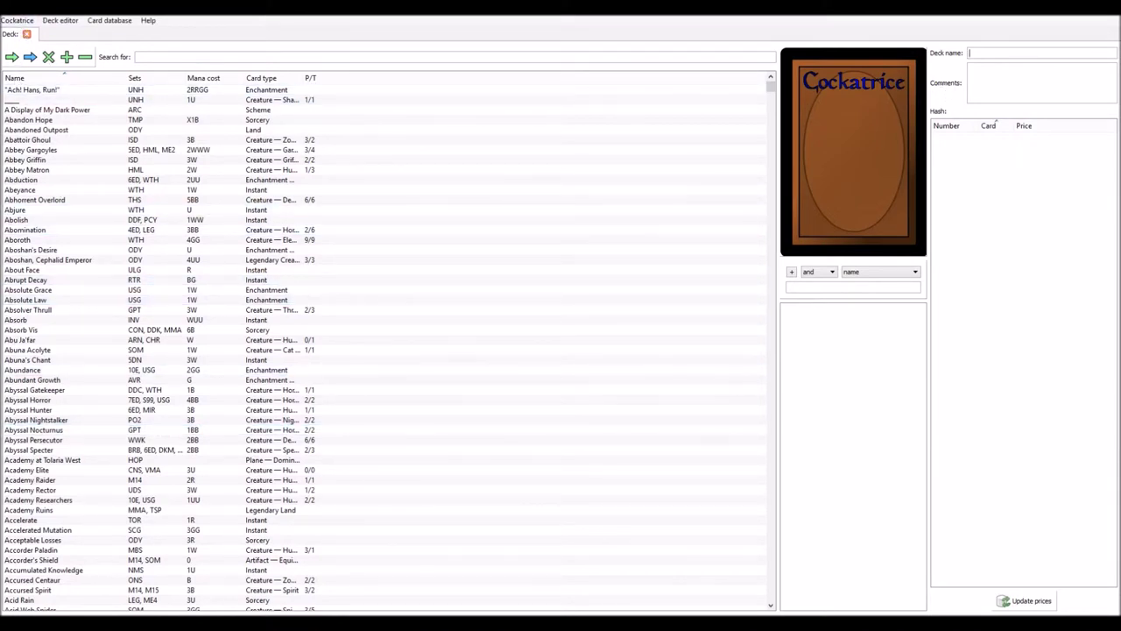
Name the new deck "Slesnya Deck", then search for "Selesnya" and add two copies of Selesnya Cluestone to the maindeck.
type("Slesnya Deck")
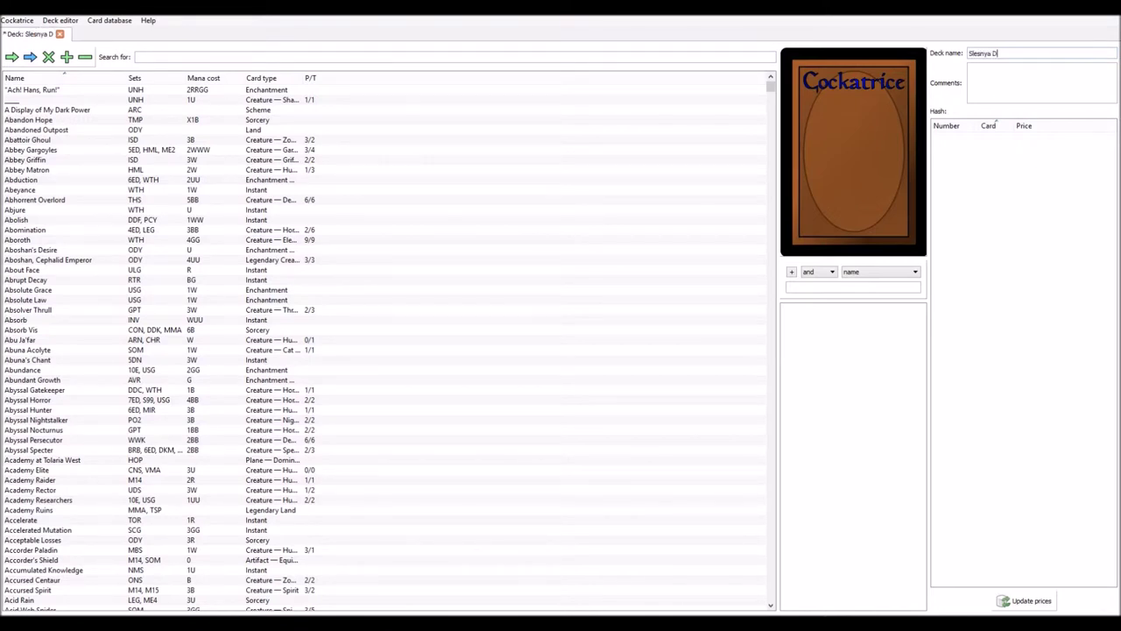
left_click(368, 57)
type("Selesny")
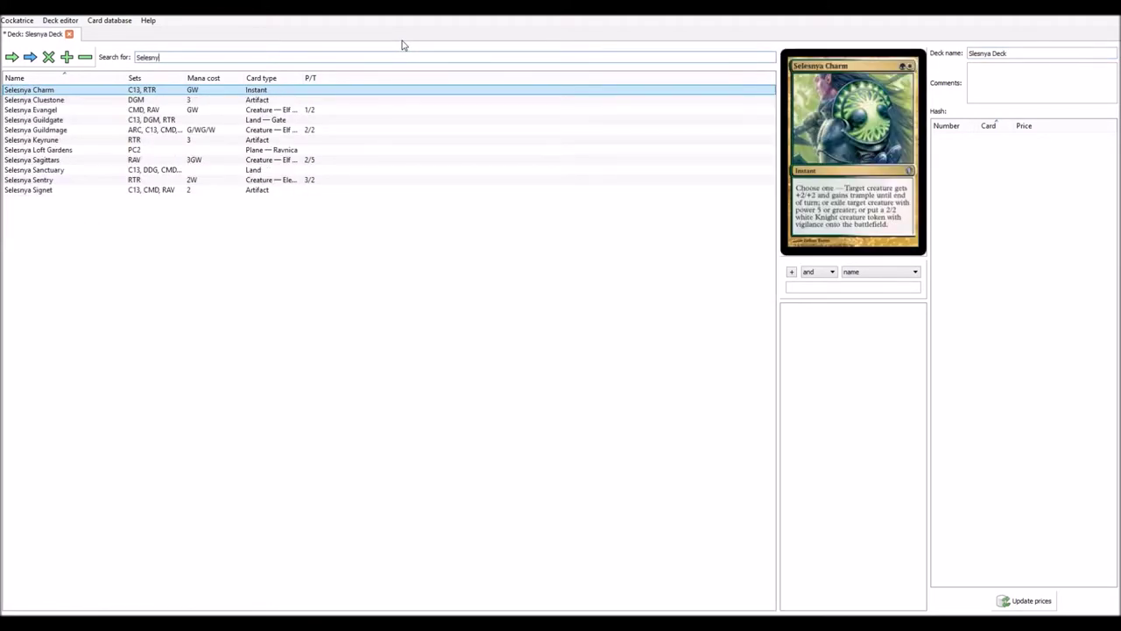
type("a")
left_click(75, 100)
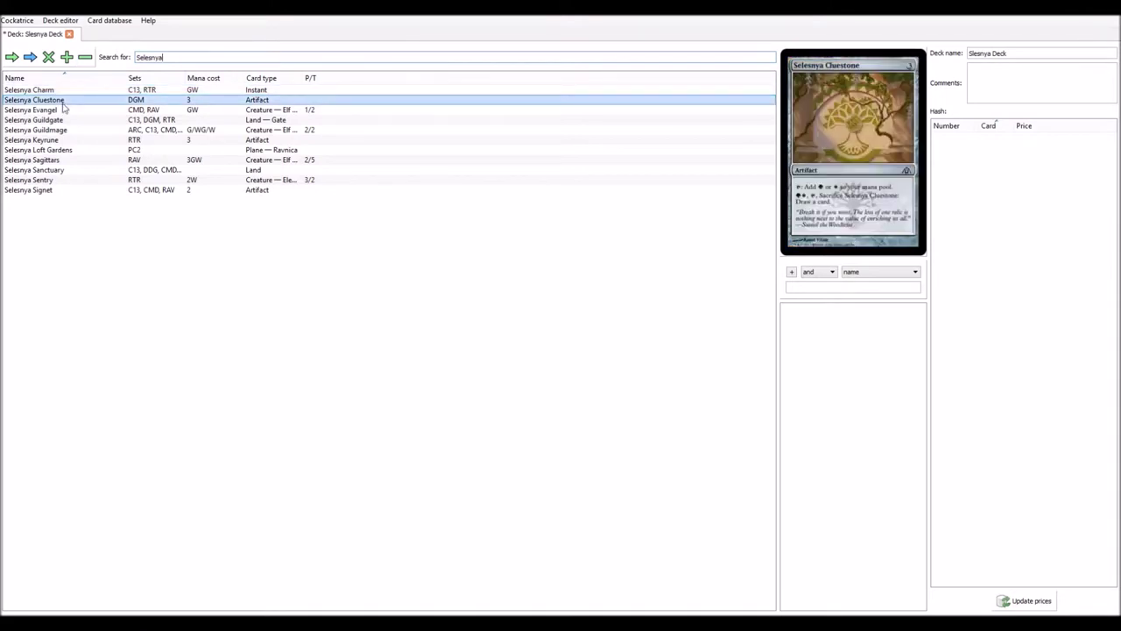
left_click(11, 57)
left_click(11, 57)
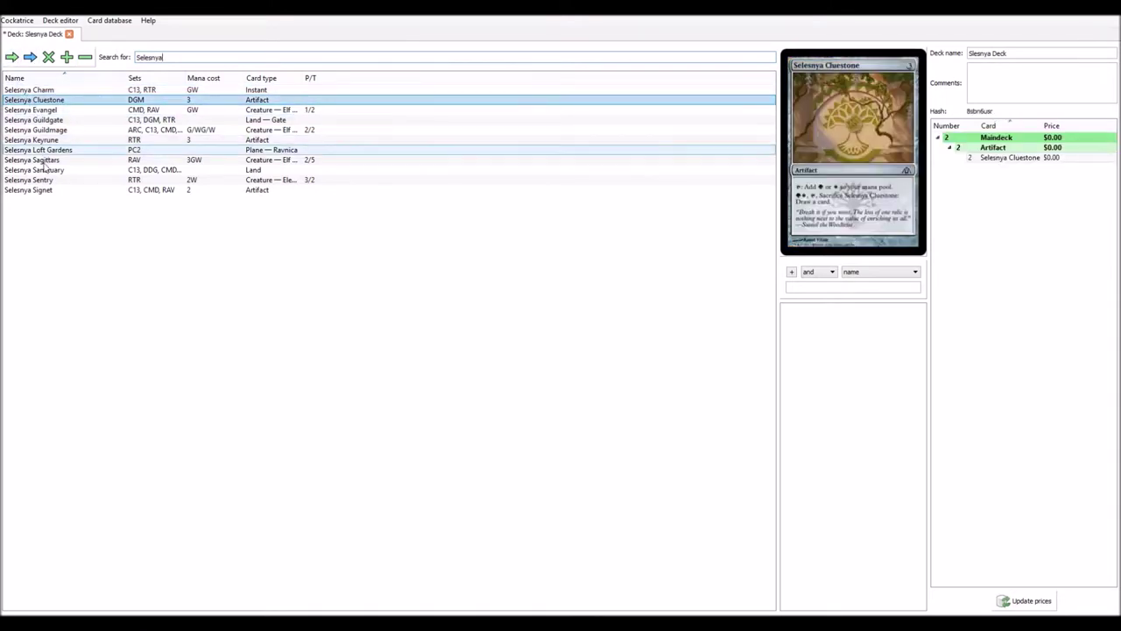
Add three copies of Selesnya Signet from the search list to the maindeck.
left_click(30, 189)
left_click(12, 56)
left_click(12, 57)
left_click(11, 57)
double_click(149, 56)
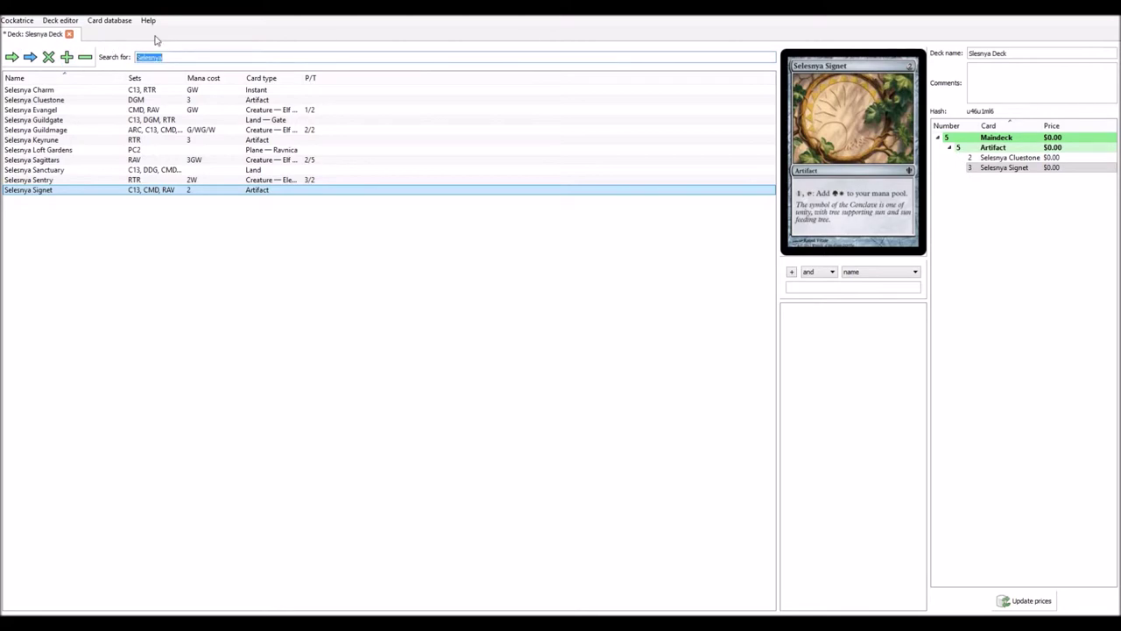
type("Gid")
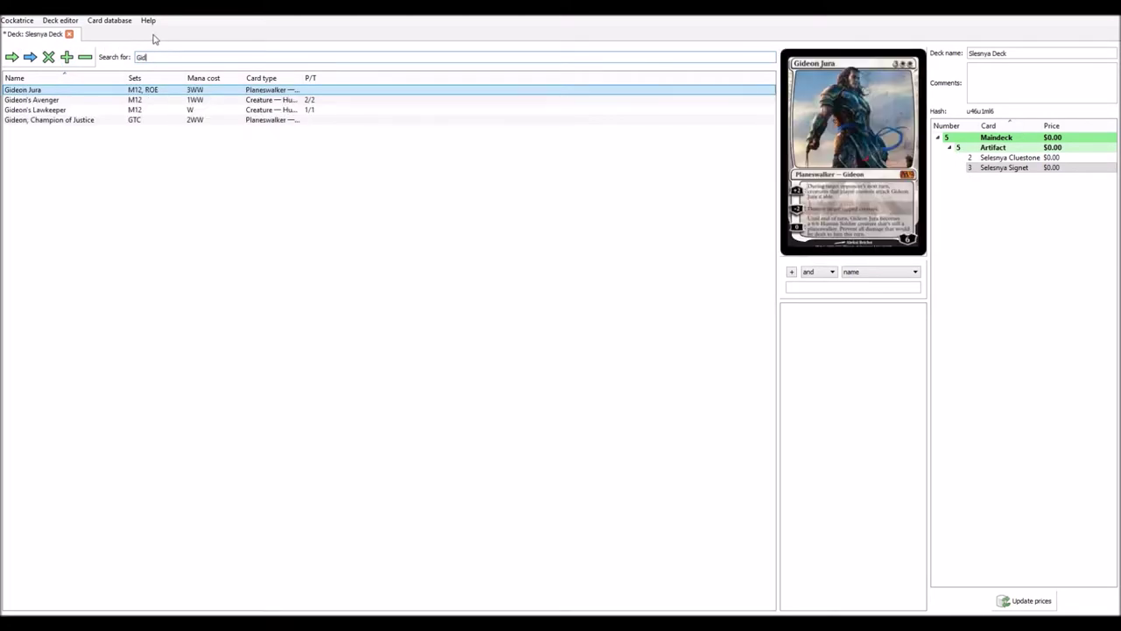
key("BackSpace")
key("BackSpace")
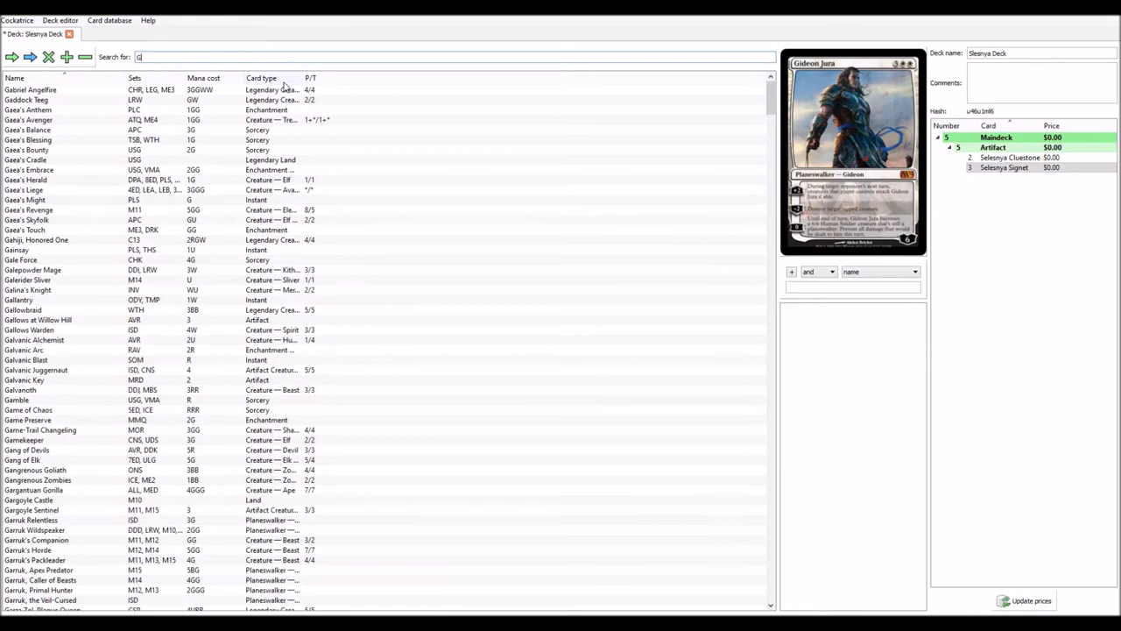
type("od")
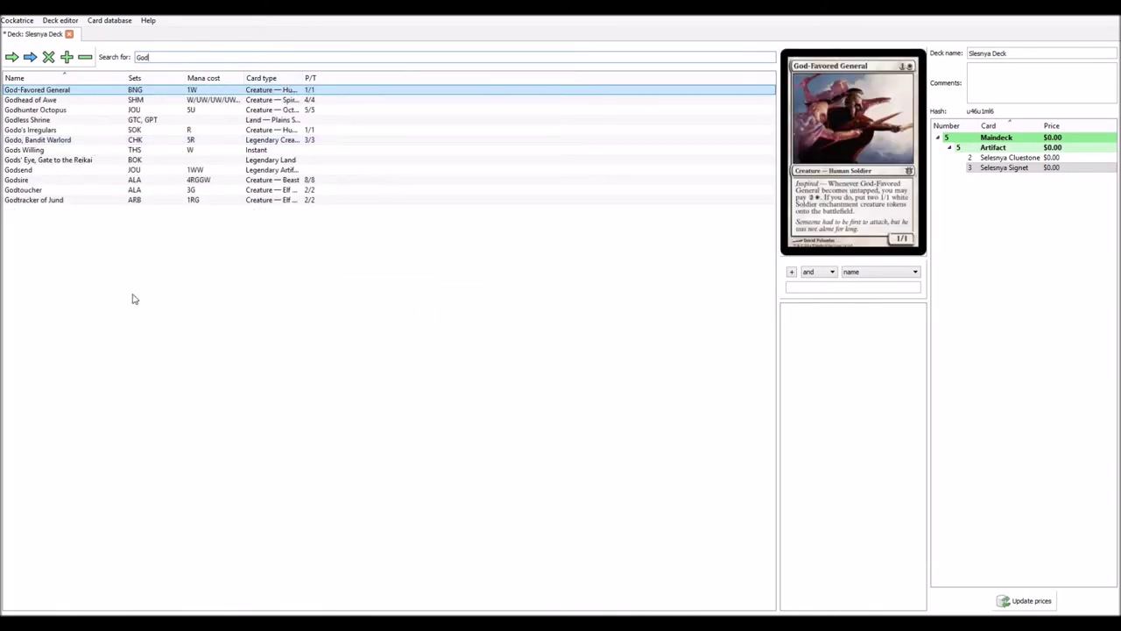
Search the cards for "Kara" and add one copy of Karametra, God of Harvests to the maindeck.
double_click(142, 57)
type("k")
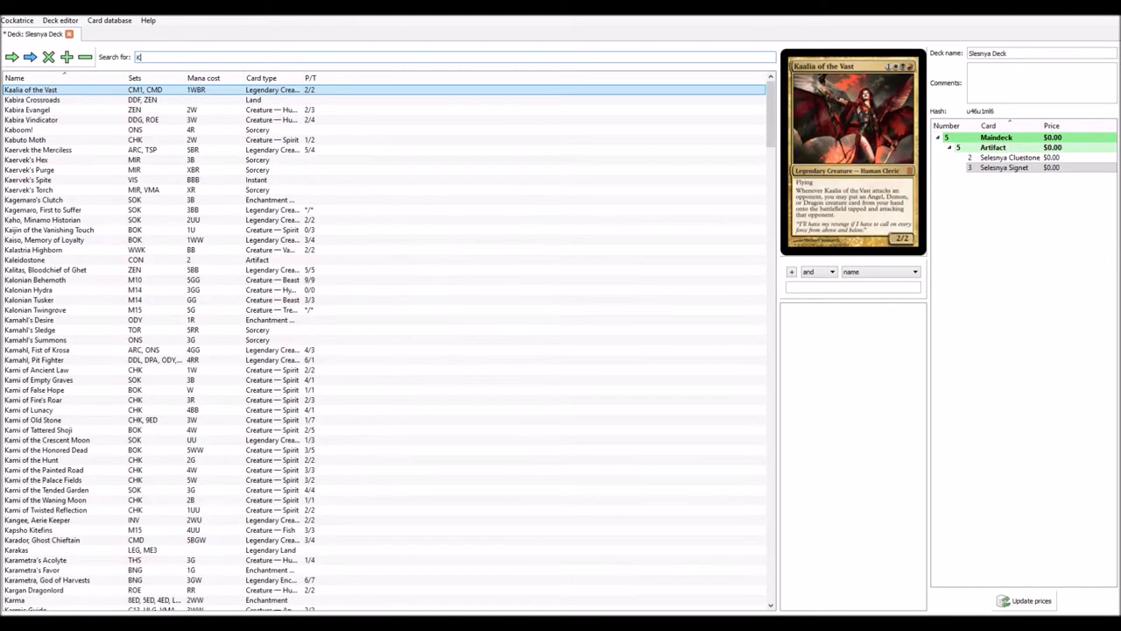
type("ara")
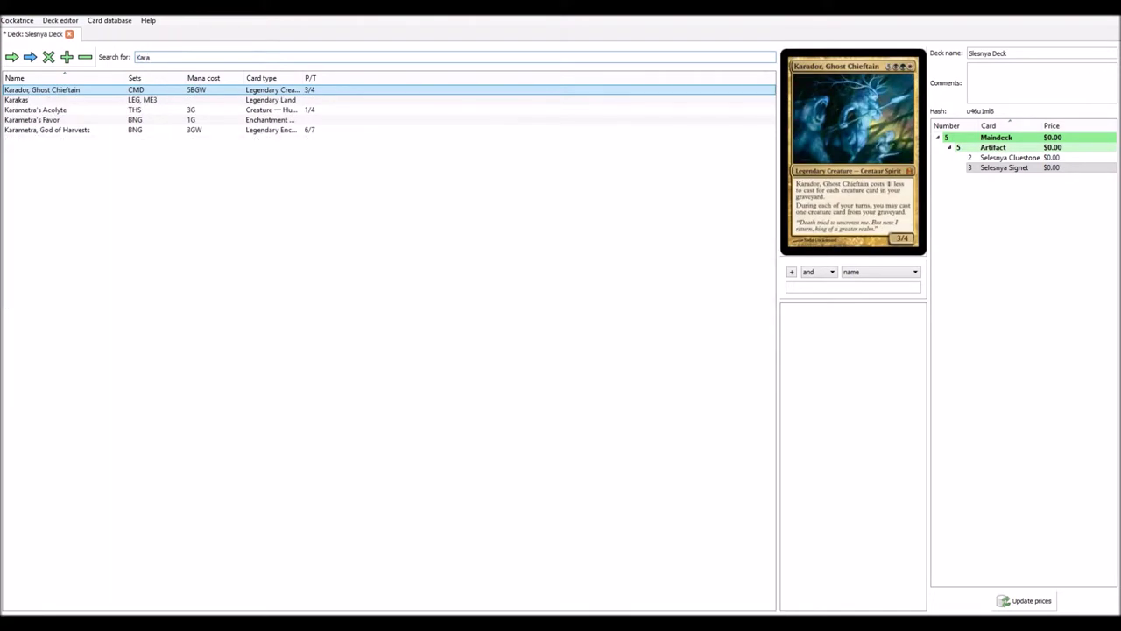
key("Down")
key("Down")
key("Down")
key("Down")
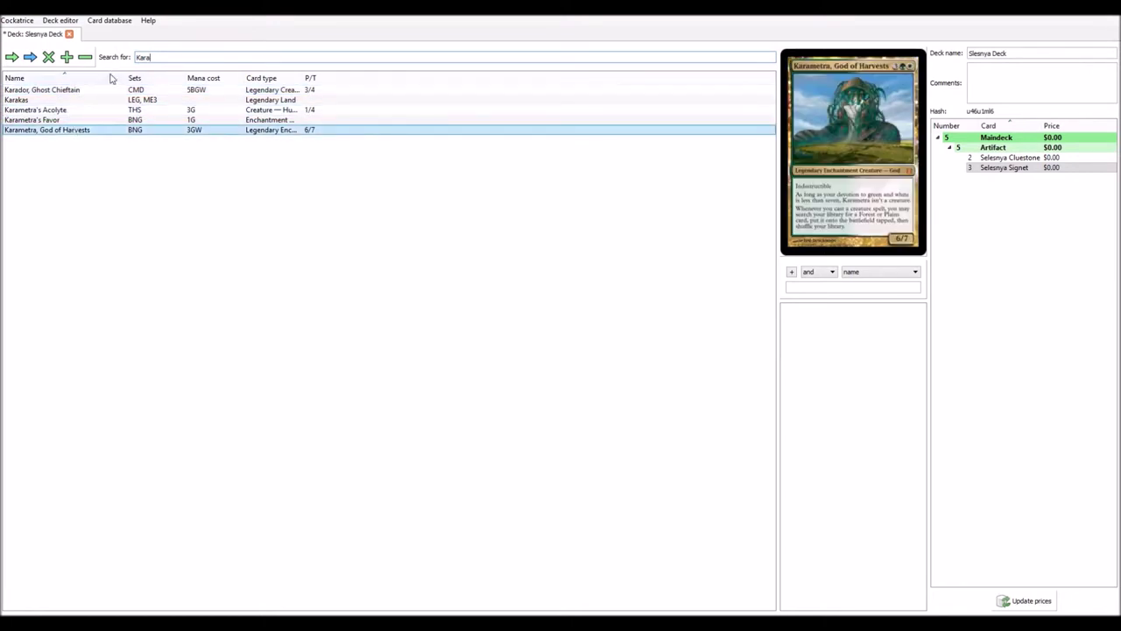
left_click(11, 57)
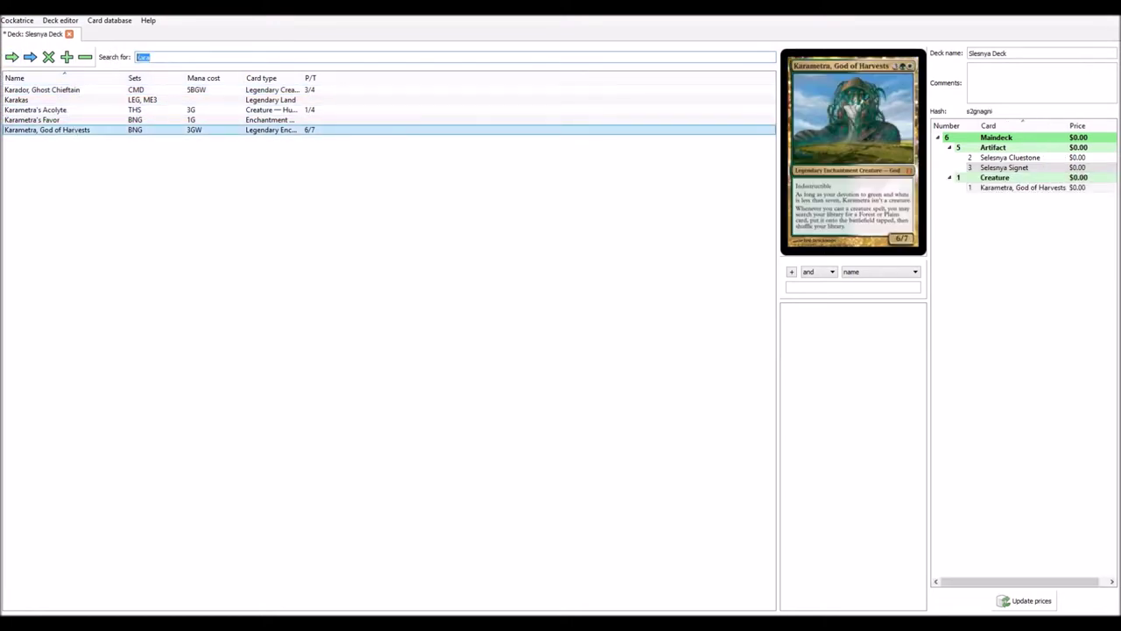
Search the cards for "Nylea" and add one copy of Nylea, God of the Hunt to the maindeck.
type("Nylea")
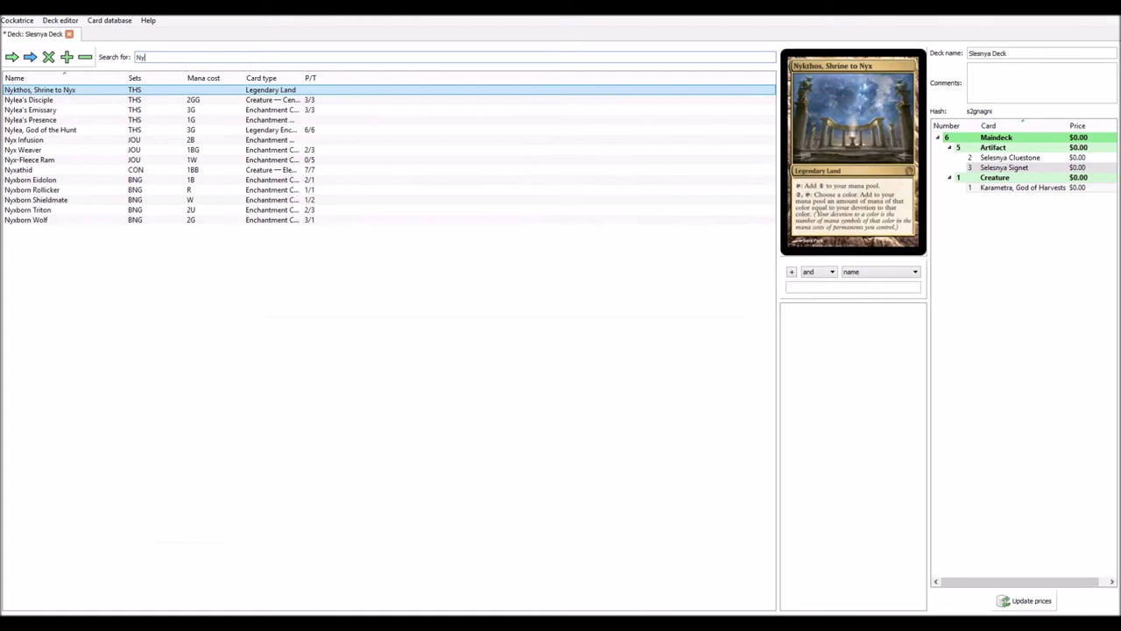
left_click(77, 120)
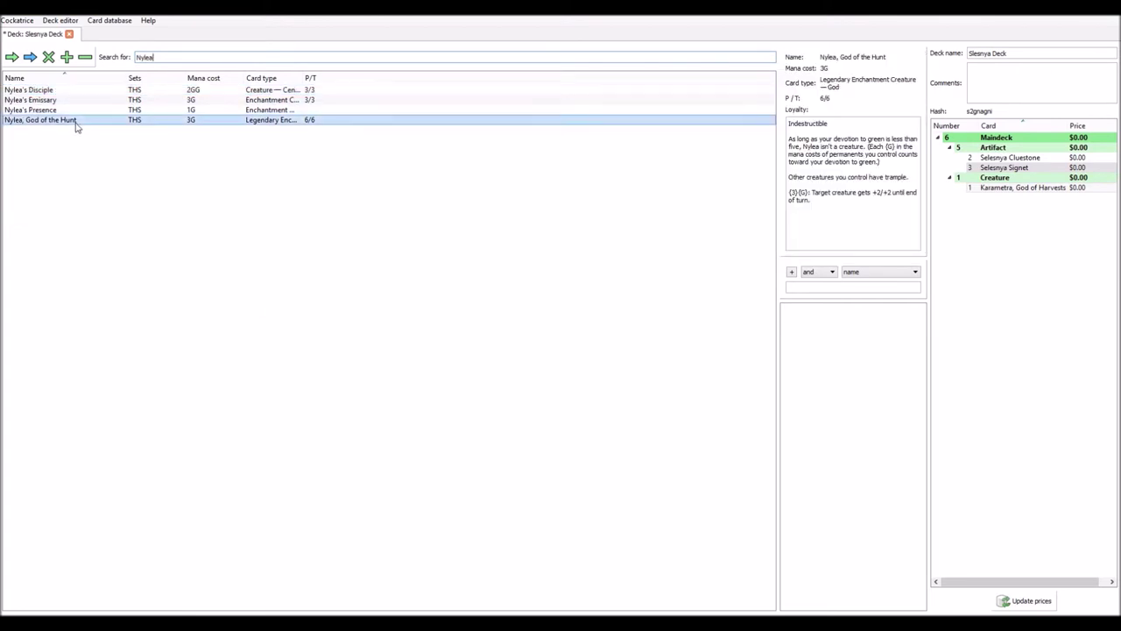
left_click(11, 57)
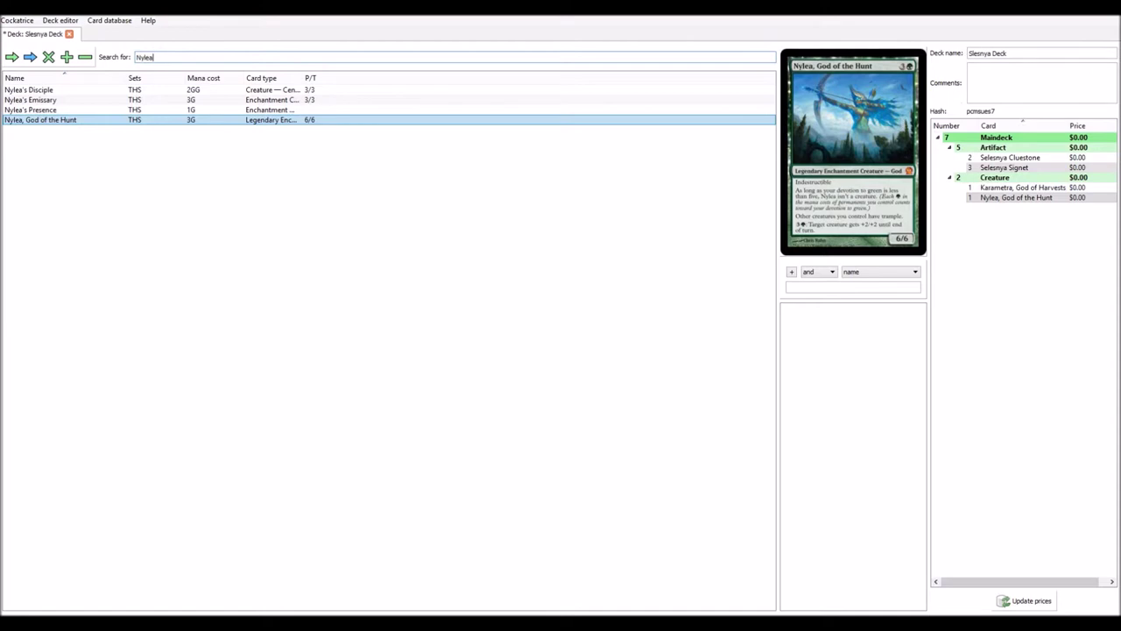
Correct the misspelled deck name to "Selesnya Deck".
left_click(969, 54)
key("Right")
type("e")
Search the cards for "Plains" and add ten copies of Plains to the maindeck.
left_click(223, 53)
type("Plains")
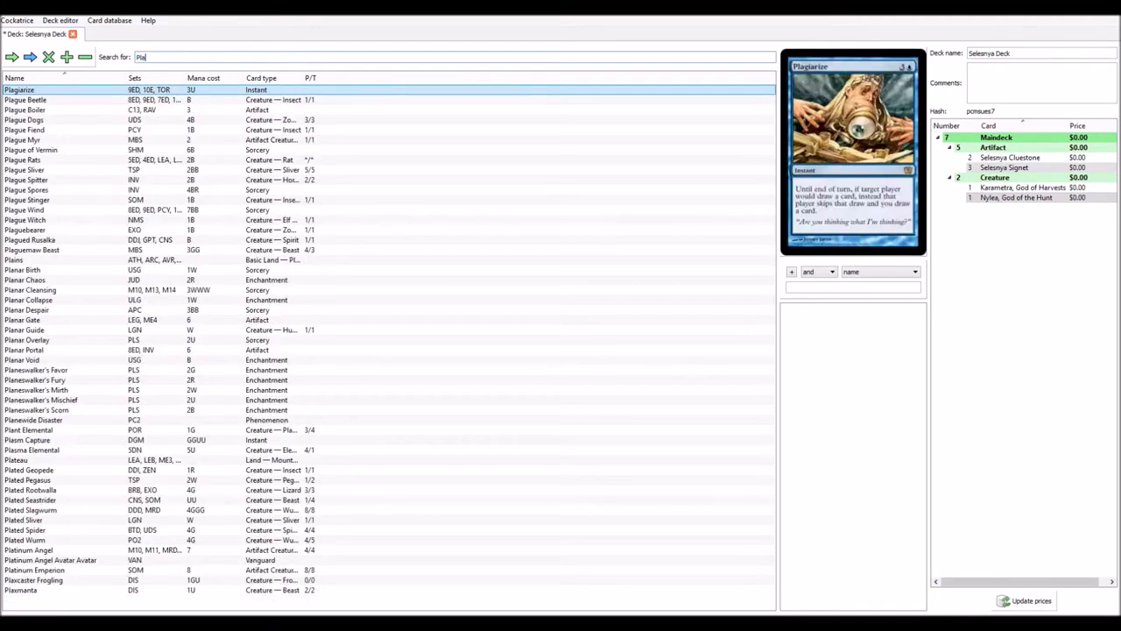
left_click(13, 57)
left_click(13, 57)
left_click(12, 57)
left_click(12, 57)
left_click(11, 58)
left_click(11, 58)
left_click(12, 58)
left_click(11, 58)
left_click(11, 58)
left_click(12, 58)
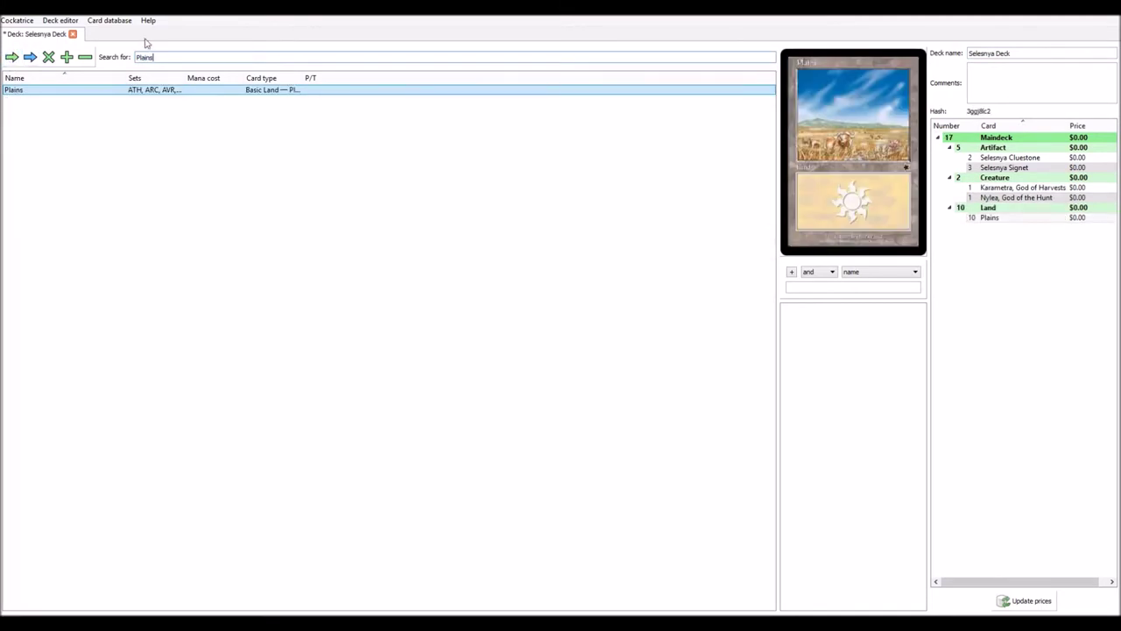
Search the cards for "Forest" and add ten copies of the basic land Forest to the maindeck.
type("Forest")
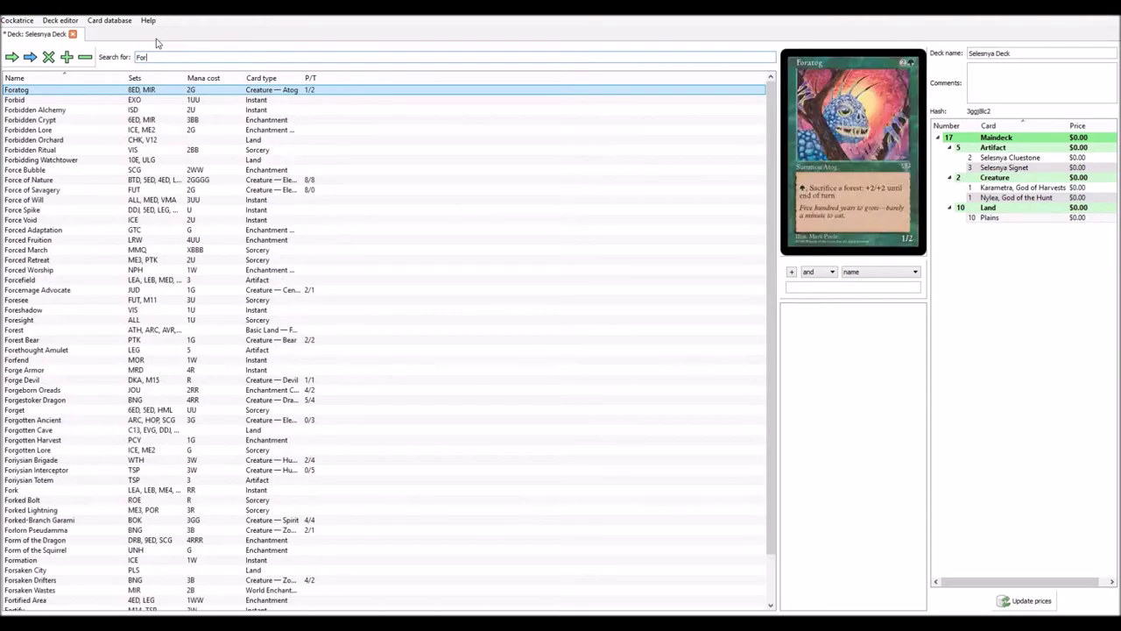
left_click(12, 58)
left_click(12, 58)
left_click(12, 58)
left_click(12, 58)
left_click(12, 58)
left_click(11, 57)
left_click(11, 58)
left_click(12, 57)
left_click(11, 58)
left_click(11, 58)
Disable the price tag feature in the deck editor settings.
left_click(16, 20)
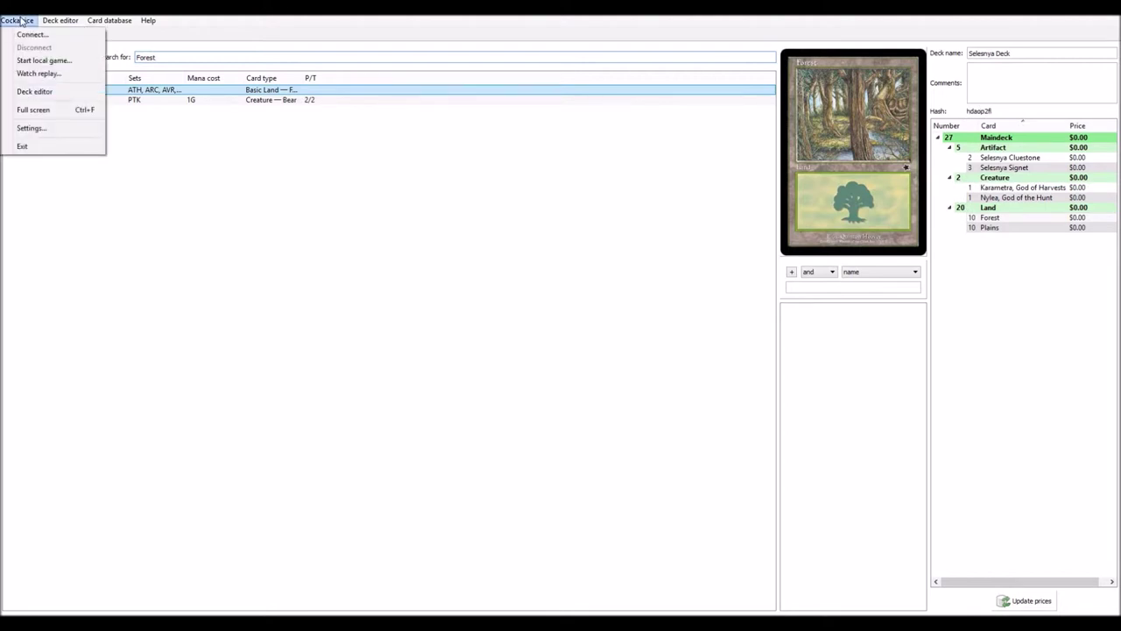
left_click(41, 128)
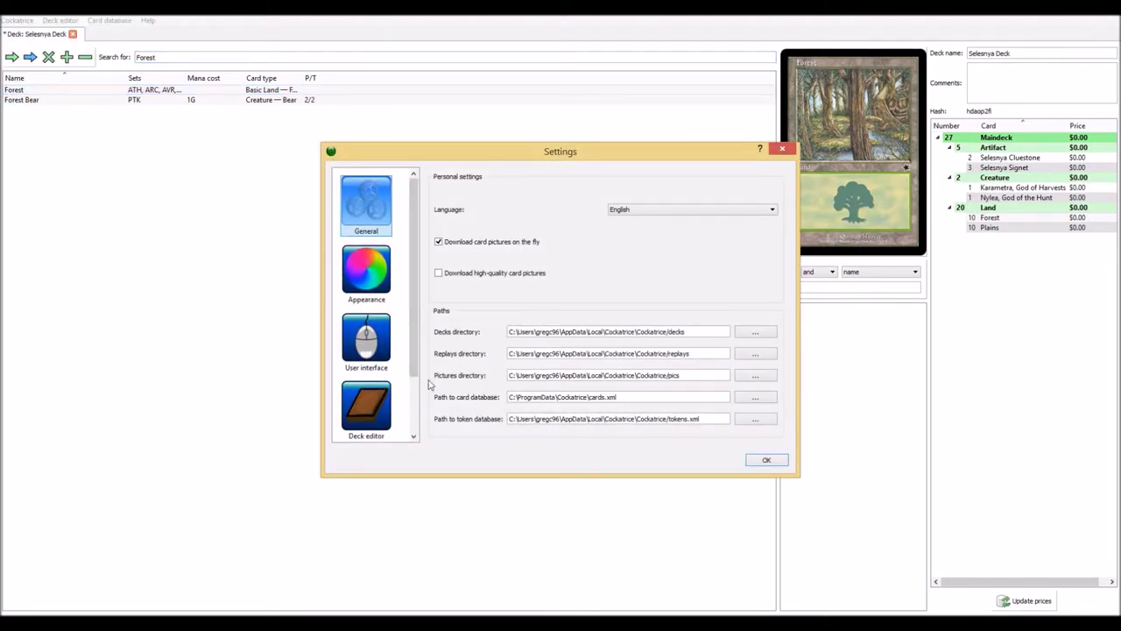
left_click(367, 405)
left_click(496, 245)
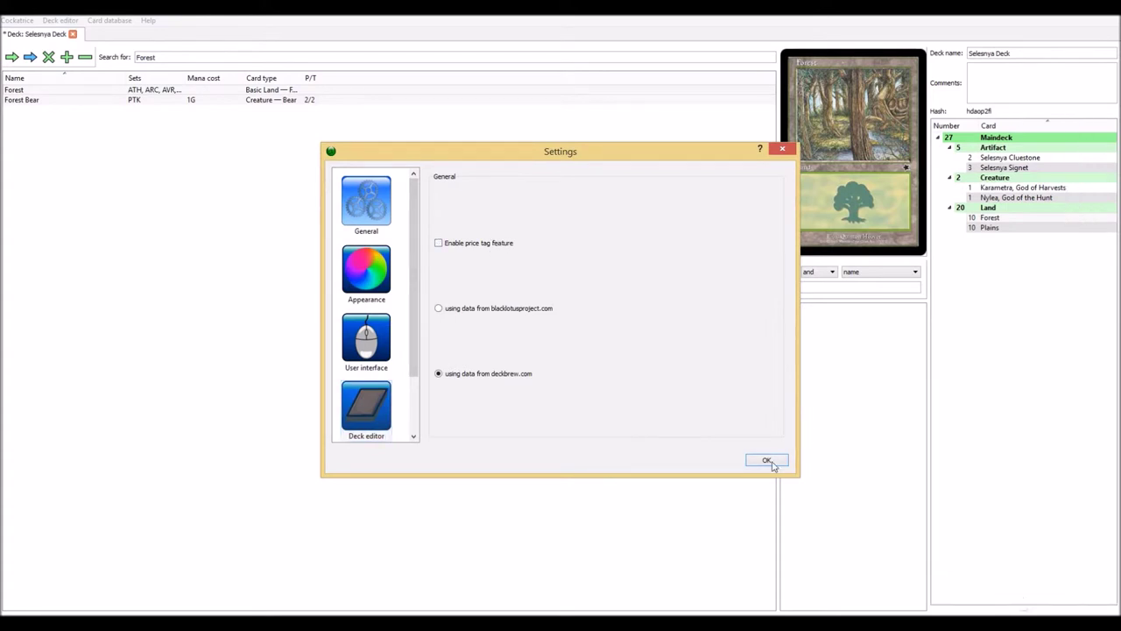
left_click(768, 463)
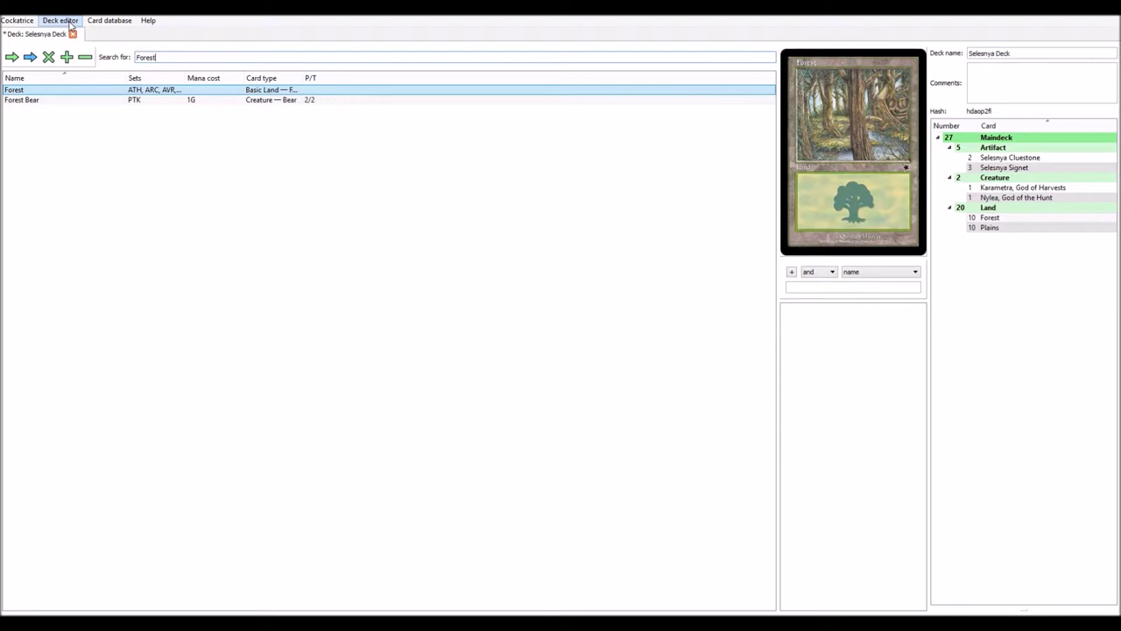
Save the deck as "Selesnya Deck" in the decks directory.
left_click(63, 21)
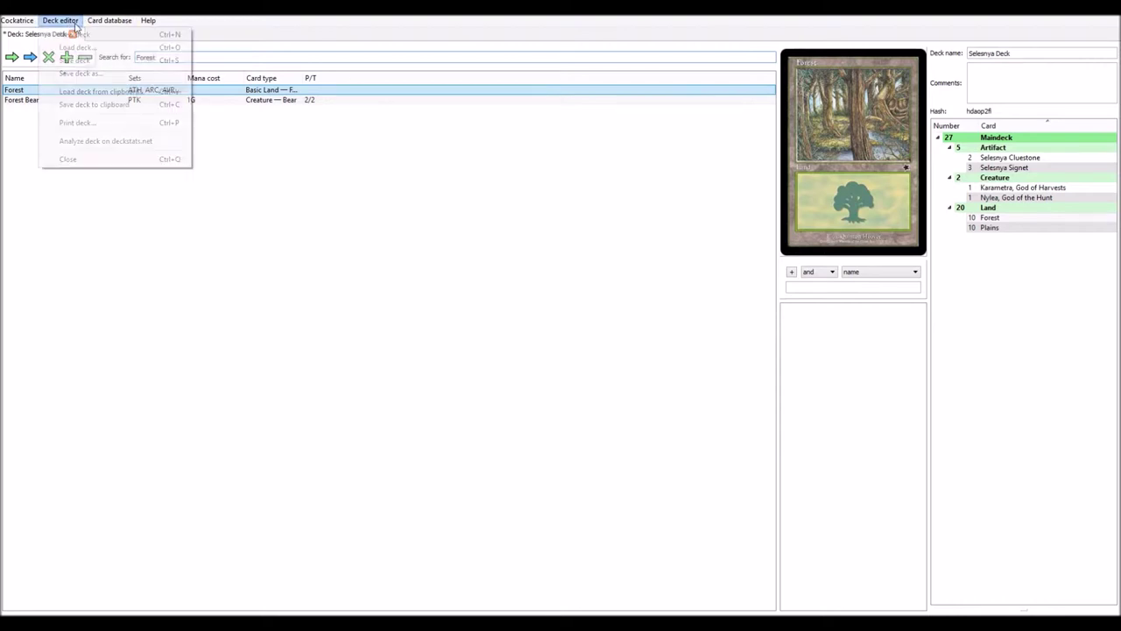
left_click(92, 60)
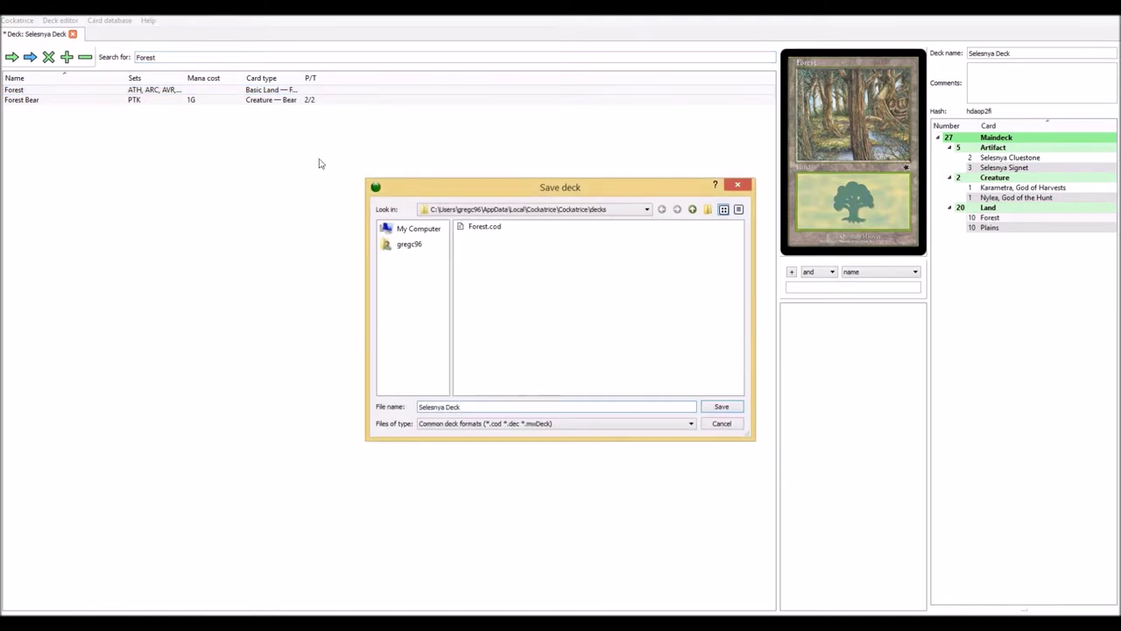
left_click(715, 409)
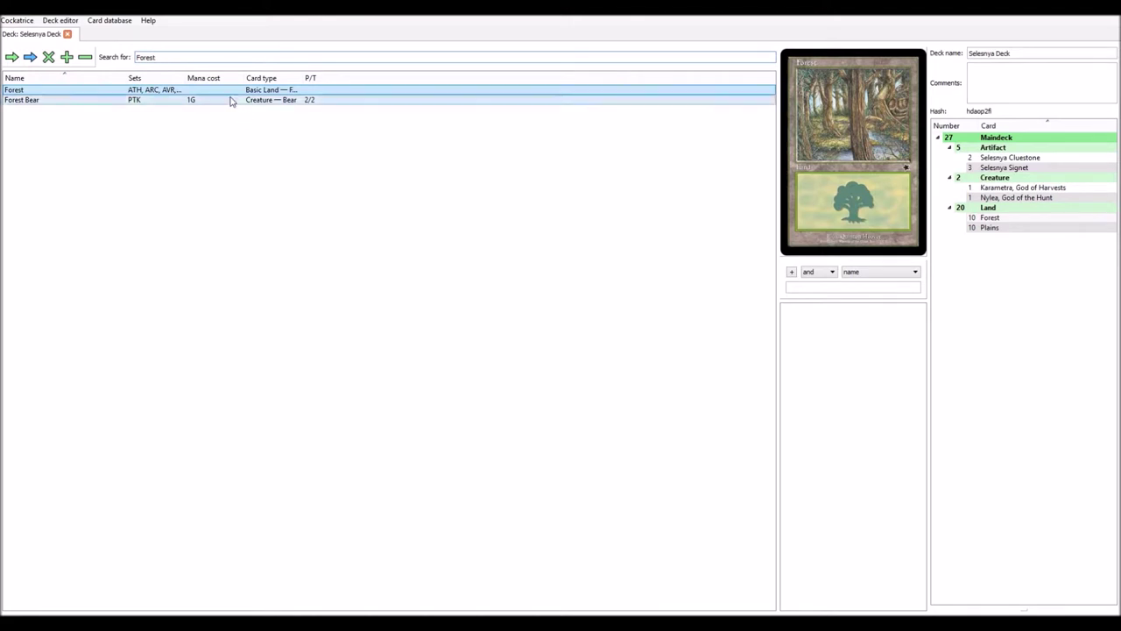
Search the cards for "Hel" and add one copy of Heliod, God of the Sun to the maindeck.
key("ctrl+a")
type("Helo")
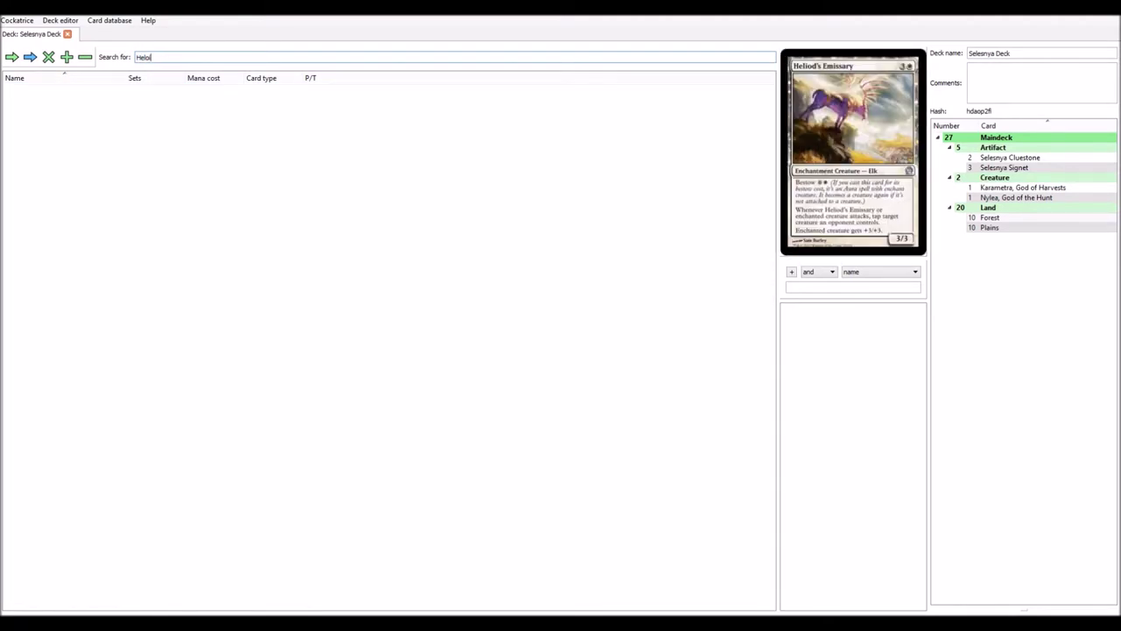
key("BackSpace")
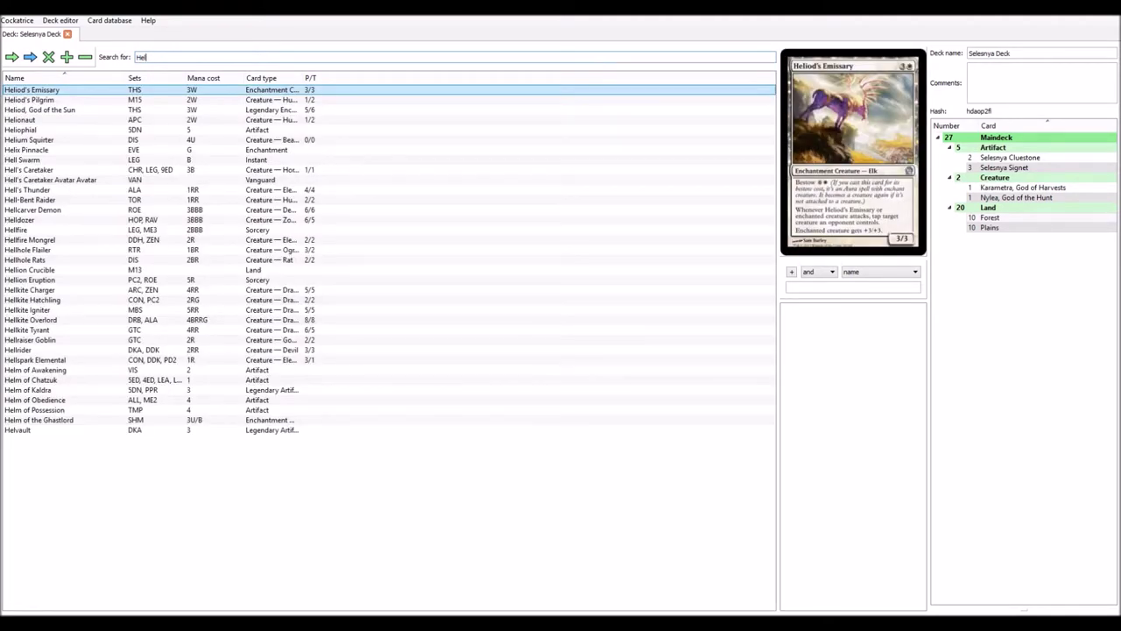
left_click(83, 109)
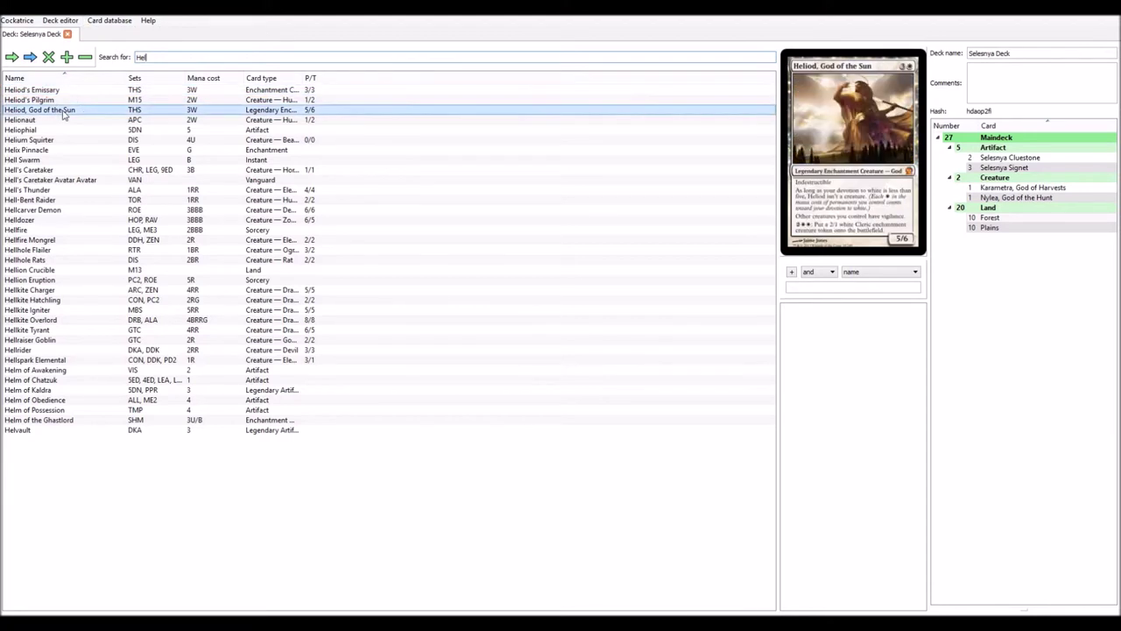
left_click(12, 58)
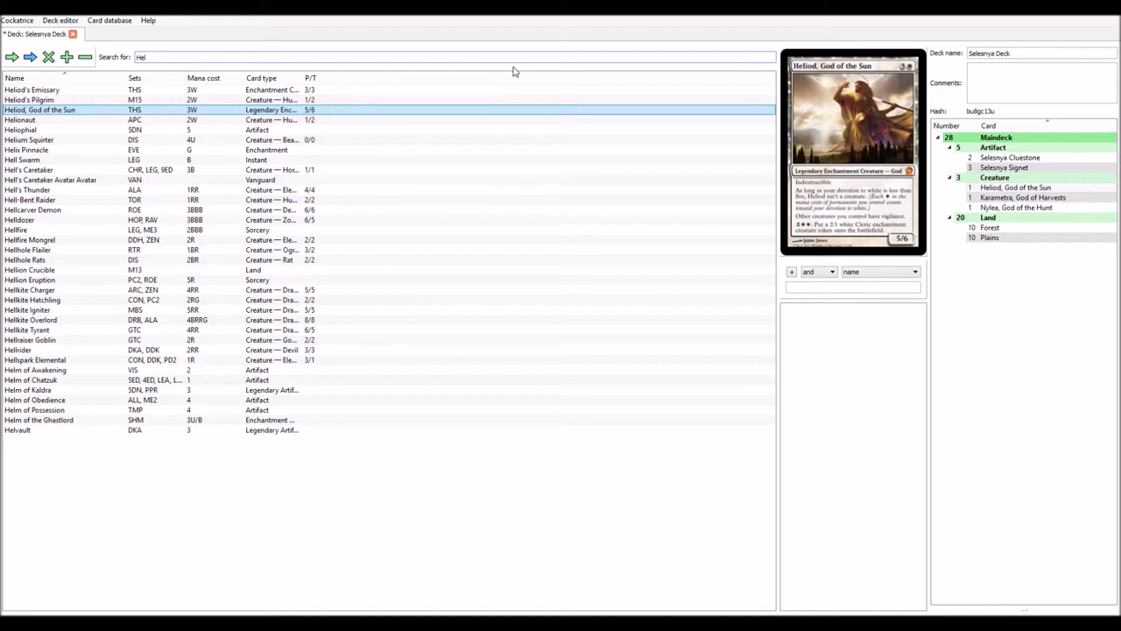
Search the cards for "Boon" and add two copies of Boon Satyr to the maindeck.
type("l")
key("BackSpace")
key("BackSpace")
key("BackSpace")
key("BackSpace")
type("Boon")
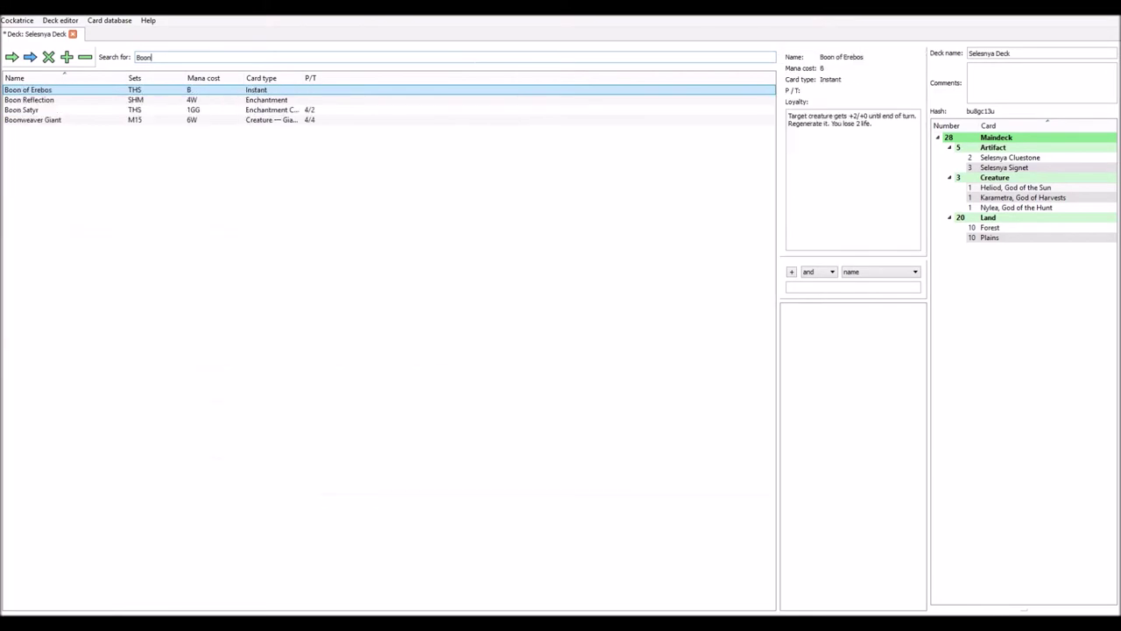
left_click(85, 109)
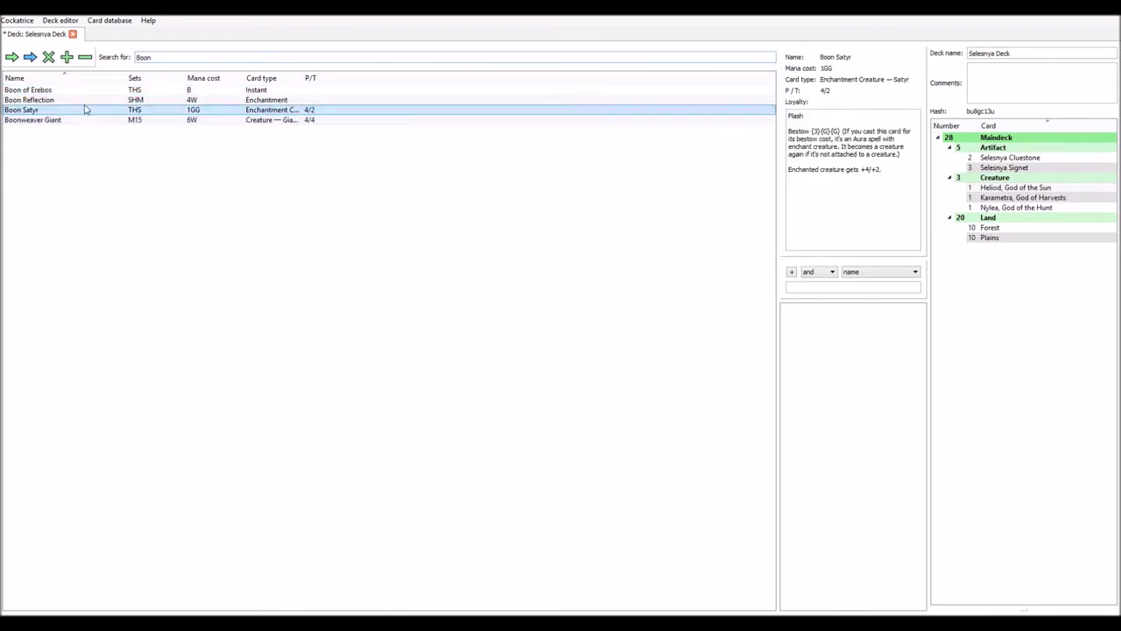
left_click(12, 58)
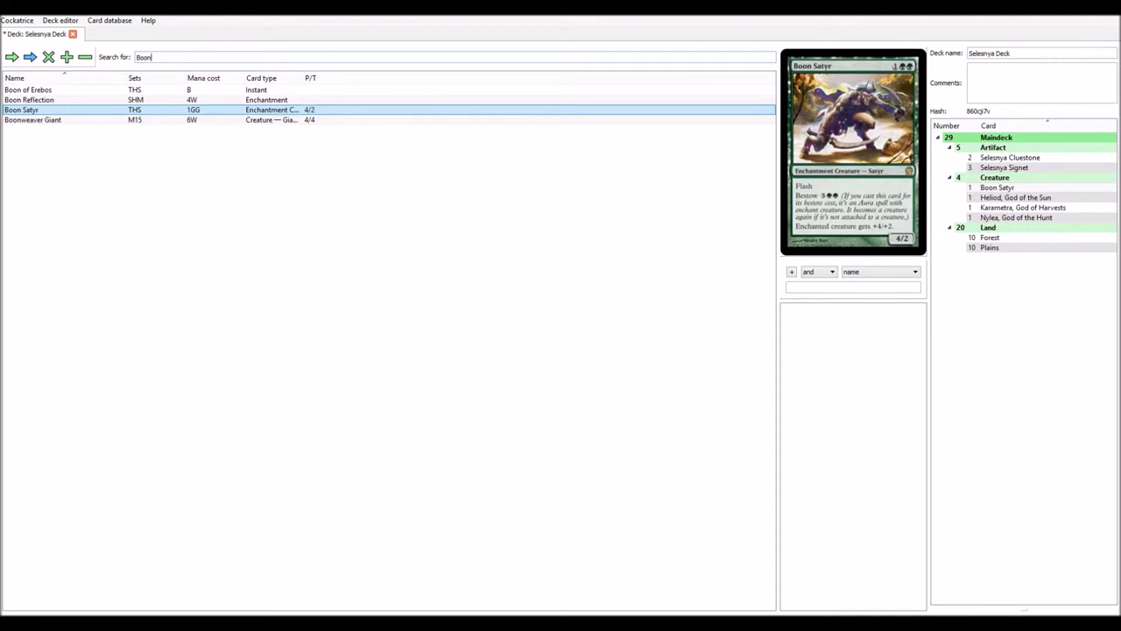
left_click(11, 57)
double_click(142, 57)
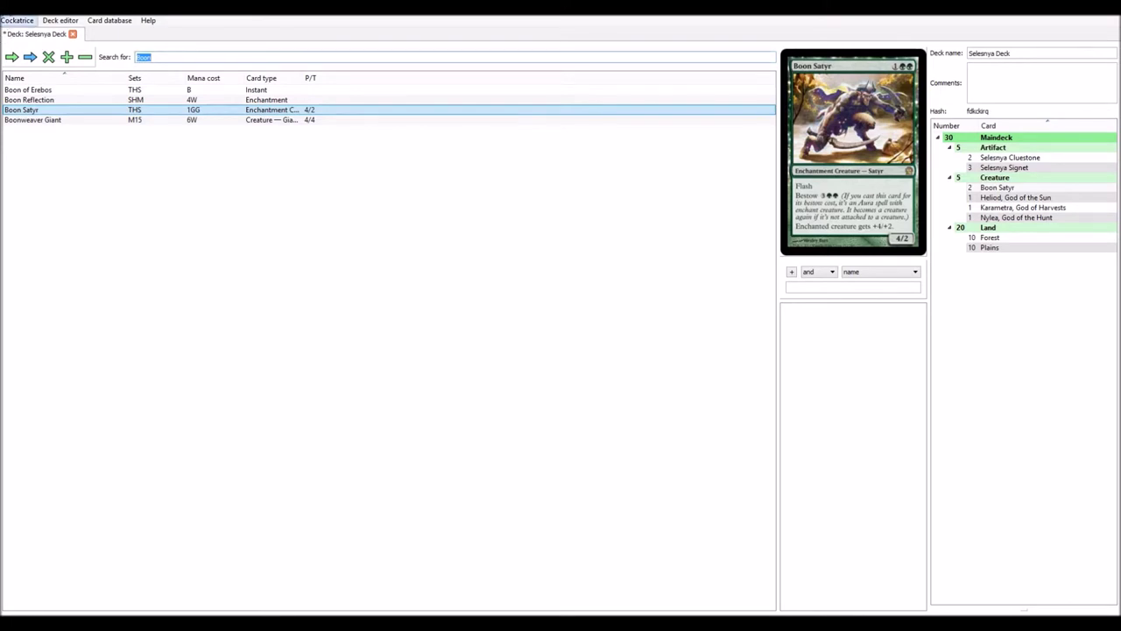
type("Ed")
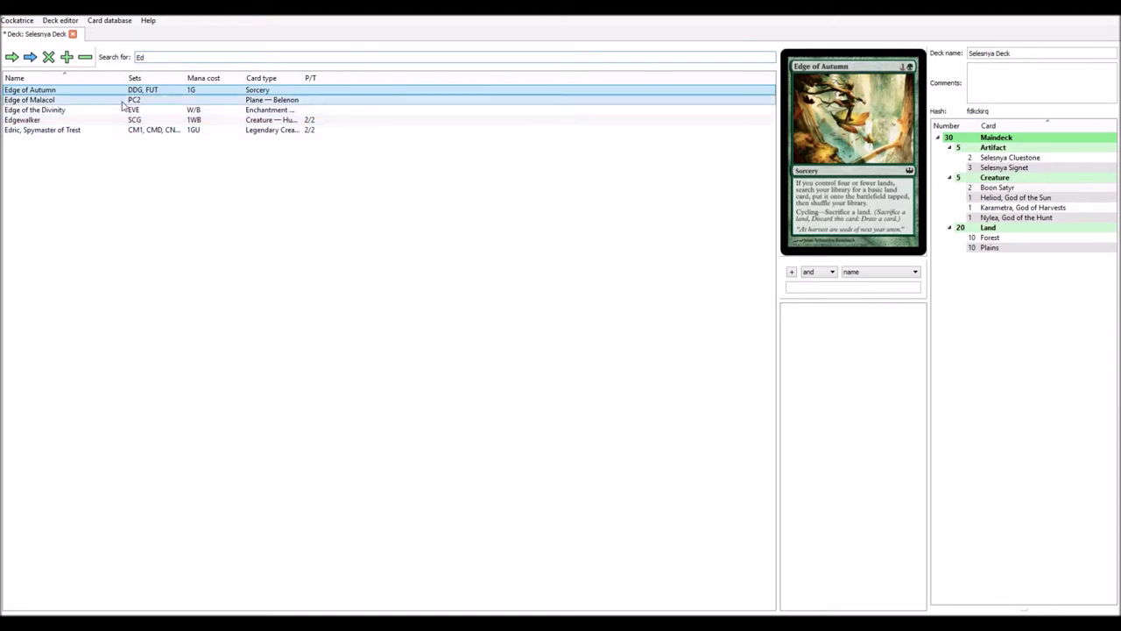
key("BackSpace")
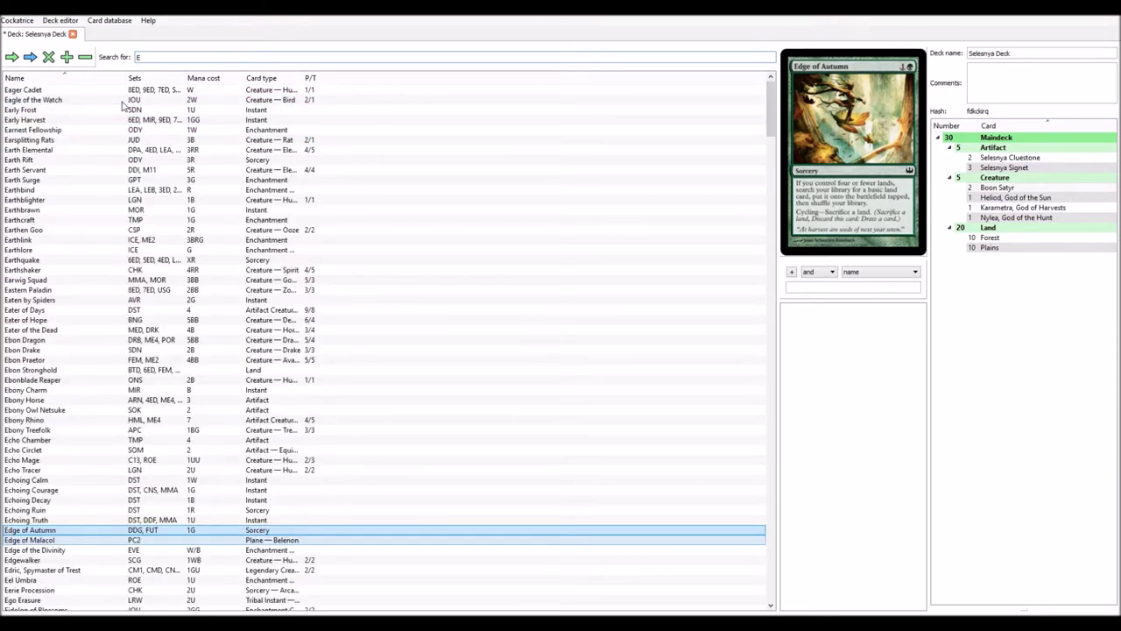
type("e")
key("BackSpace")
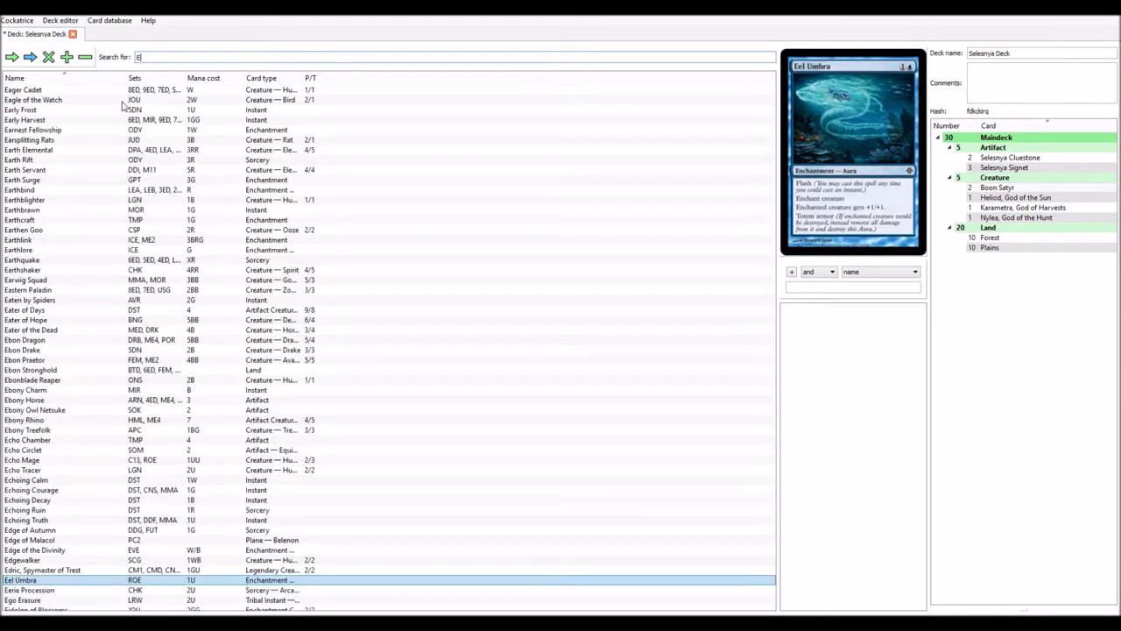
type("d")
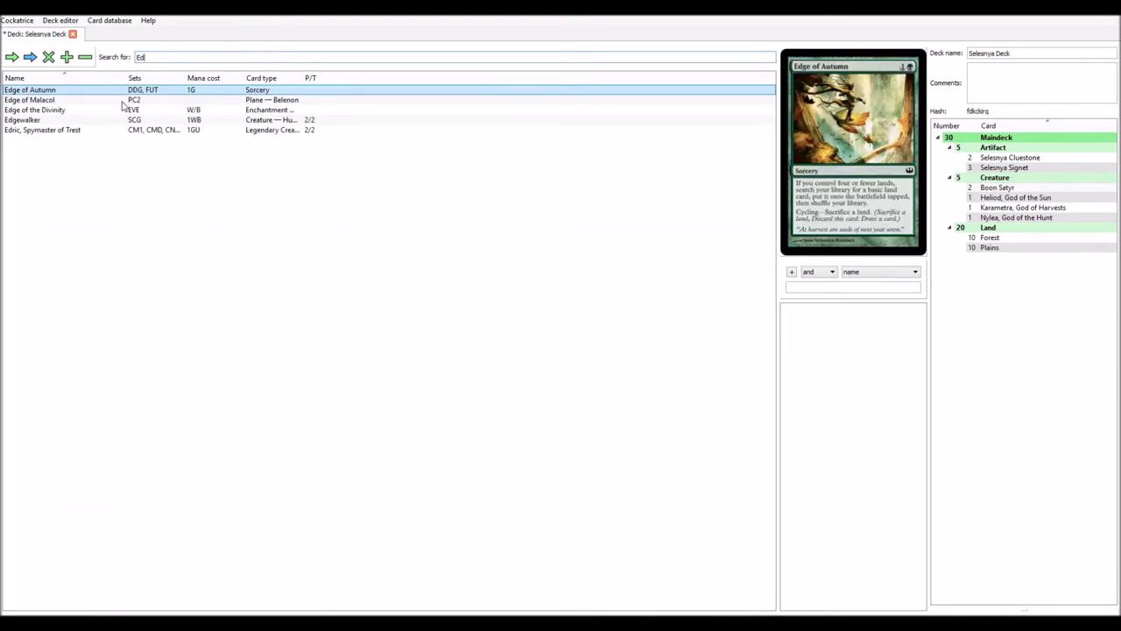
key("BackSpace")
key("BackSpace")
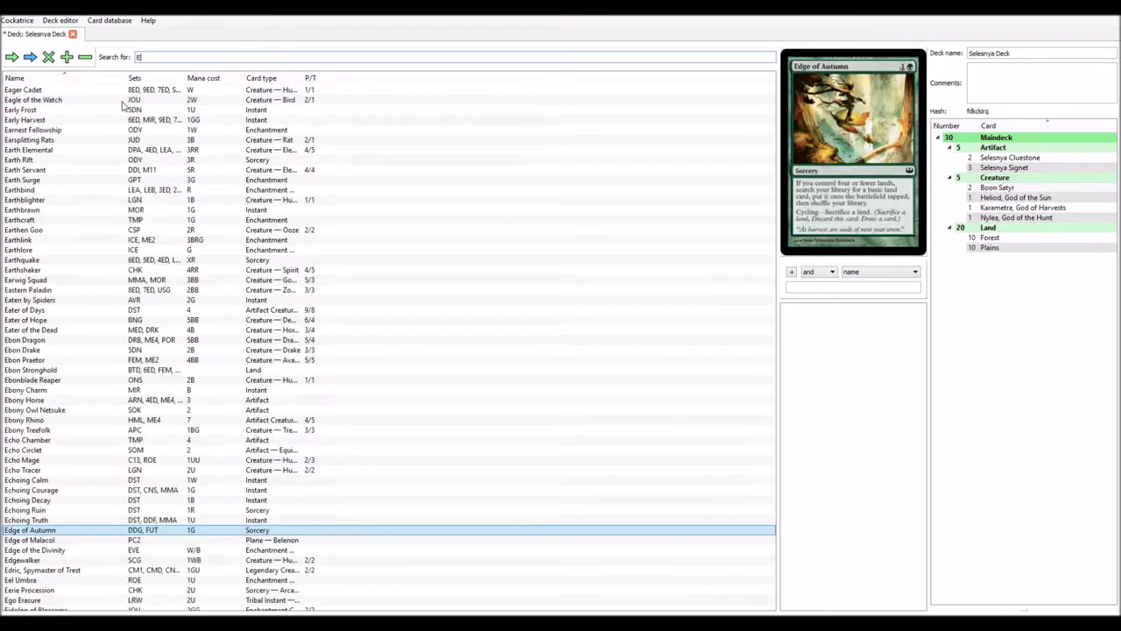
type("I")
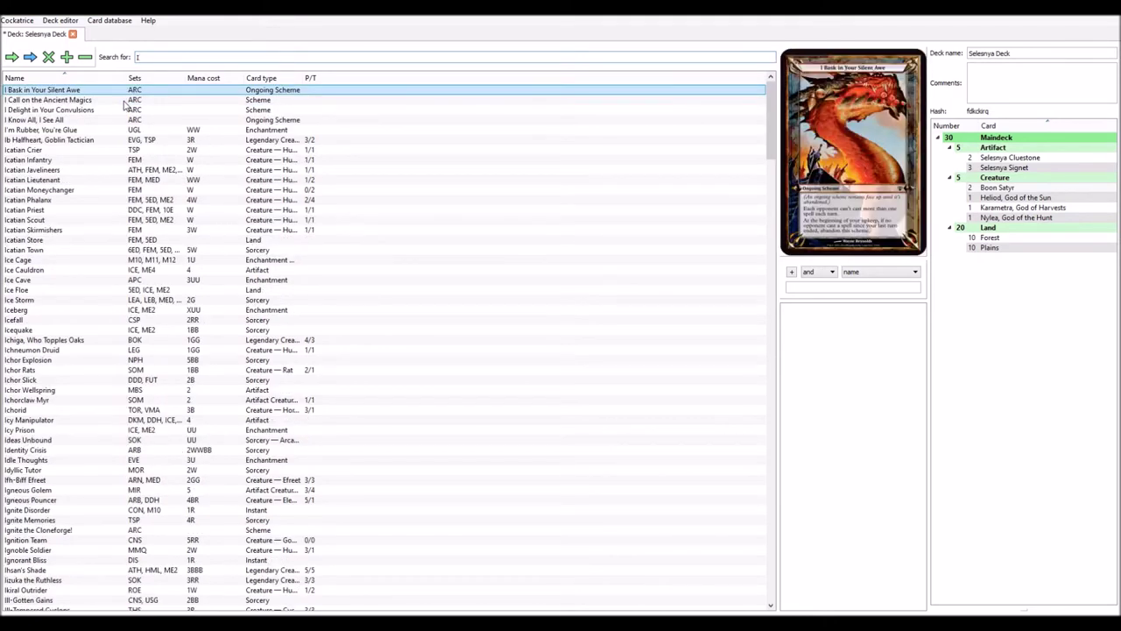
type("d")
key("BackSpace")
key("BackSpace")
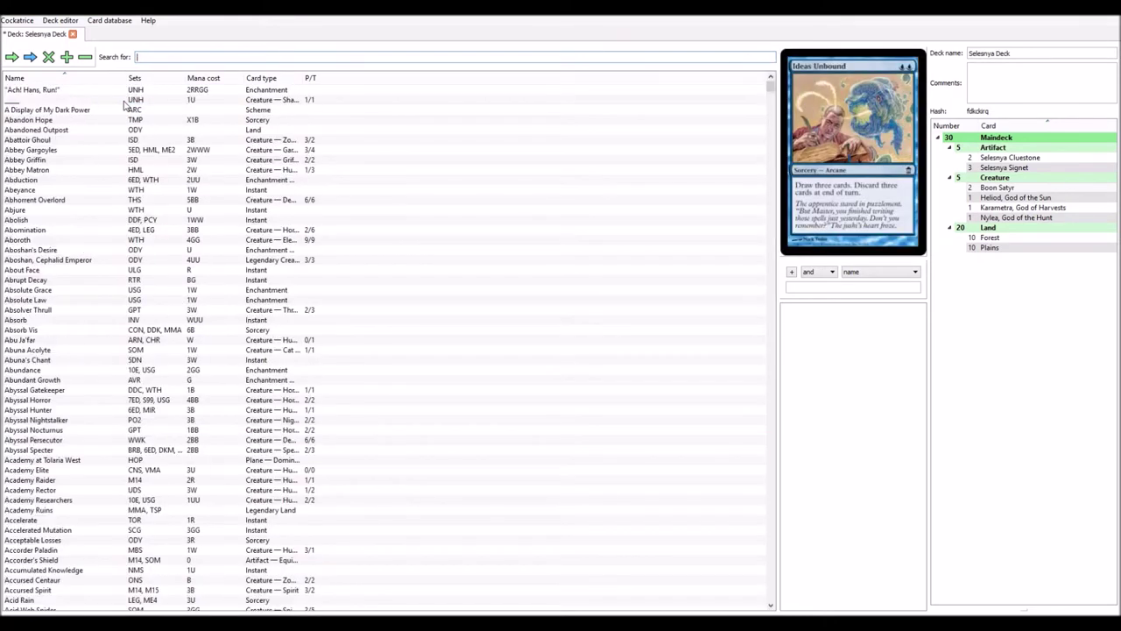
type("Od")
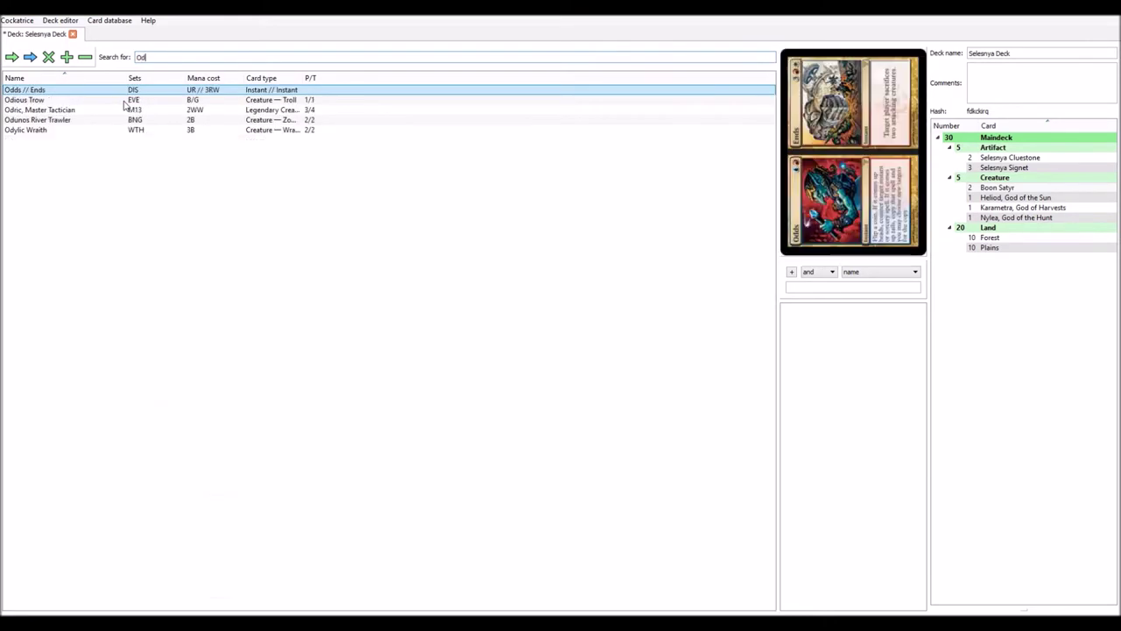
key("BackSpace")
key("BackSpace")
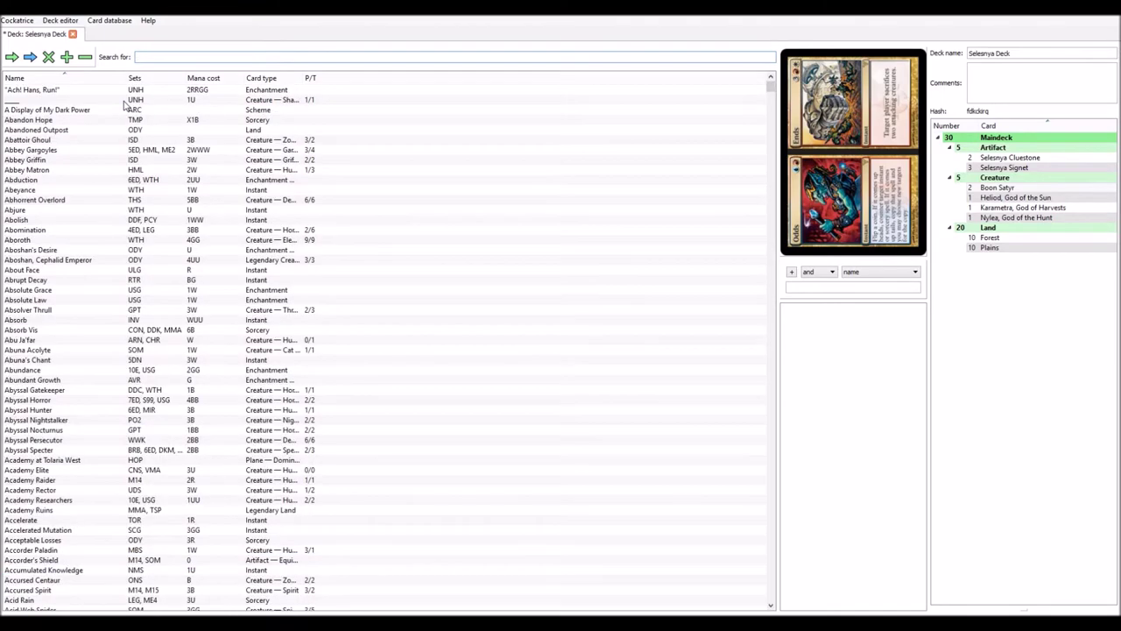
type("Ca")
key("BackSpace")
type("ountl")
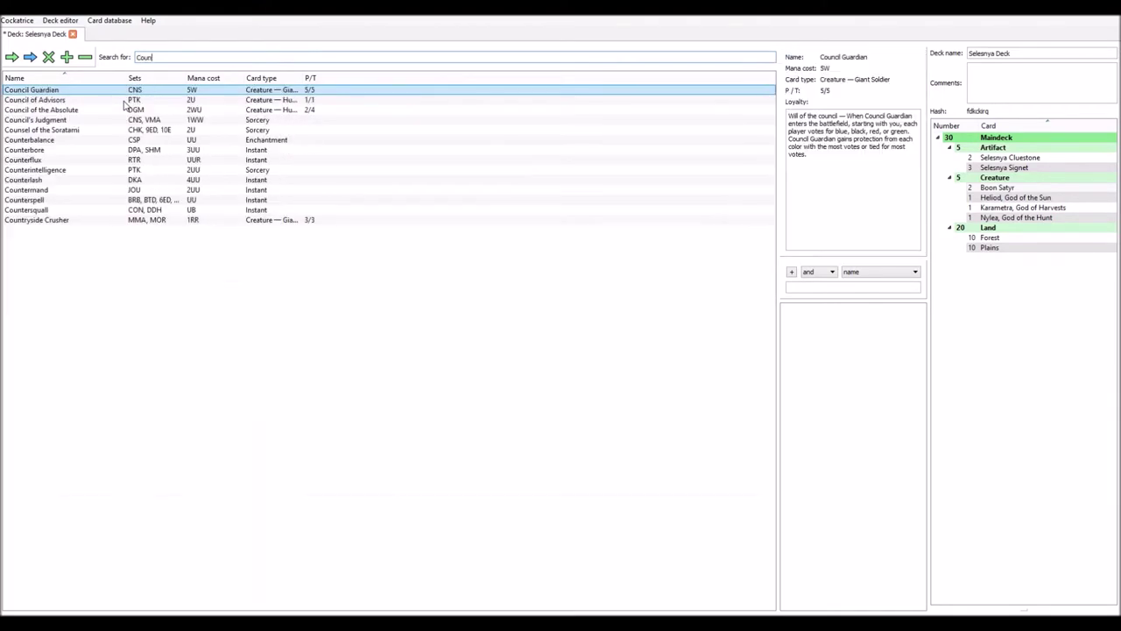
key("BackSpace")
key("BackSpace")
key("BackSpace")
key("BackSpace")
key("BackSpace")
key("BackSpace")
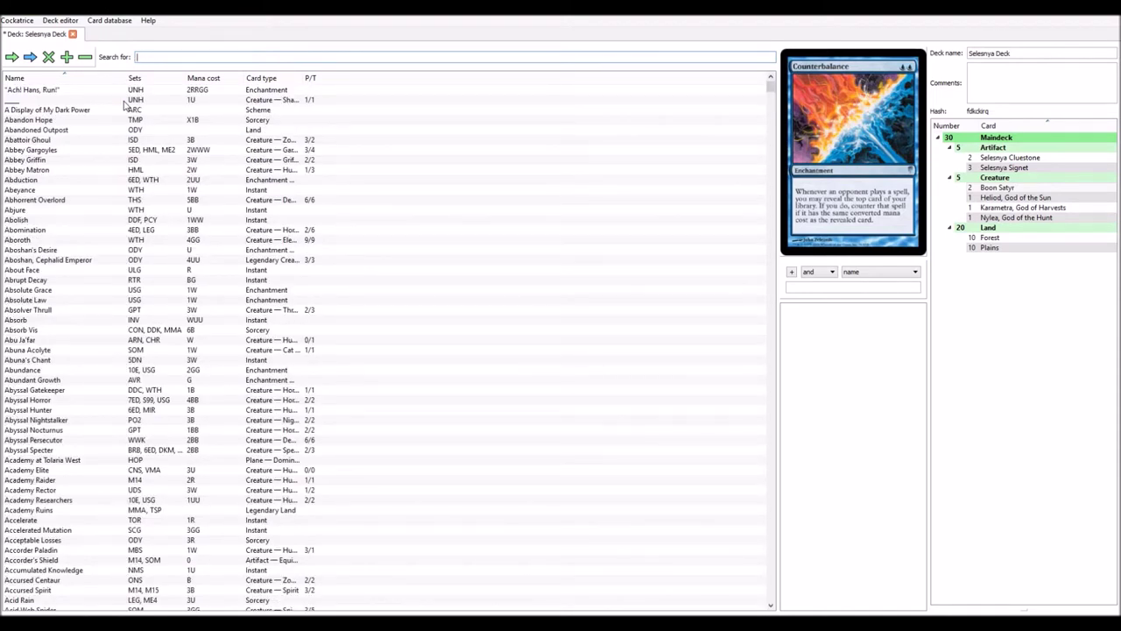
Search the cards for "Eid" and add two copies of Eidolon of Countless Battles to the maindeck.
type("Eid")
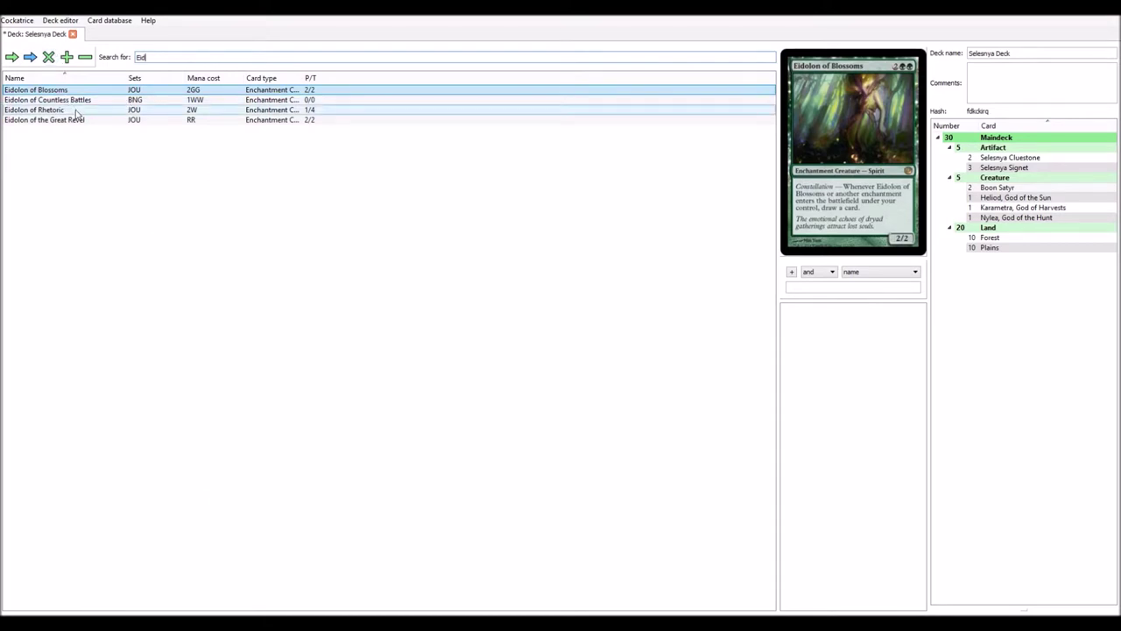
left_click(85, 101)
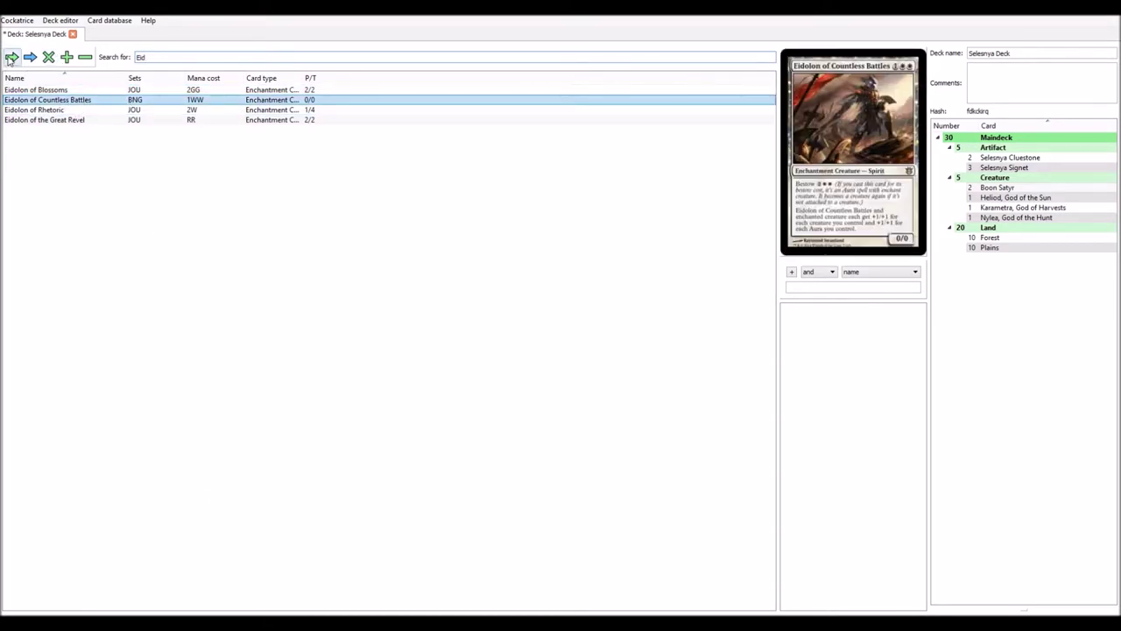
left_click(12, 56)
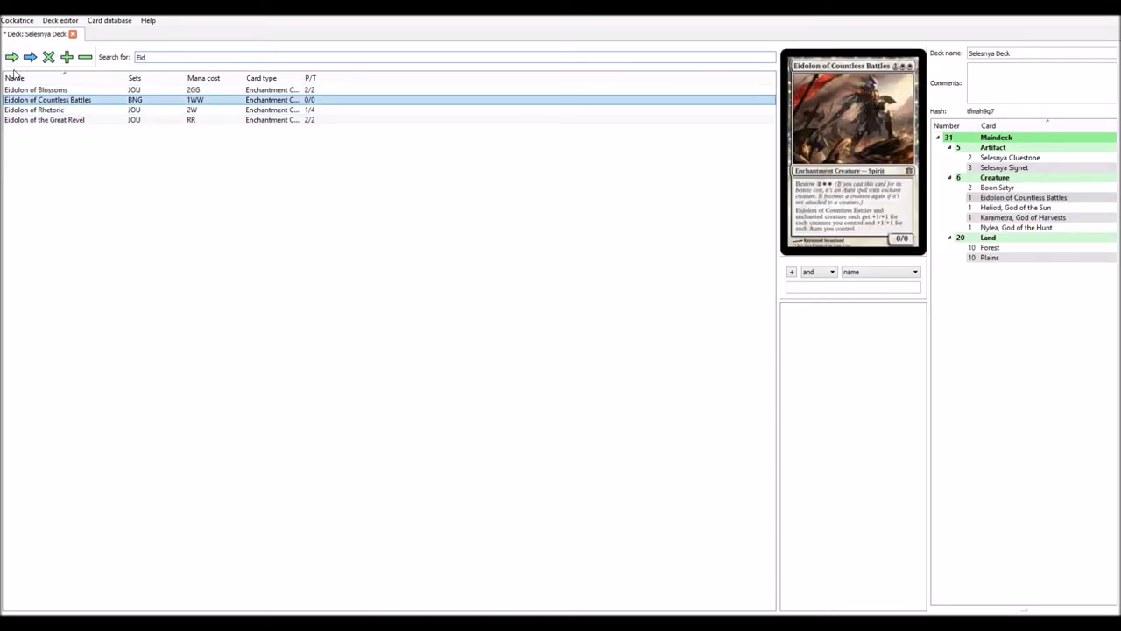
left_click(11, 57)
Search the cards for "Helio" and add two copies of Heliod's Emissary to the maindeck.
double_click(190, 56)
key("BackSpace")
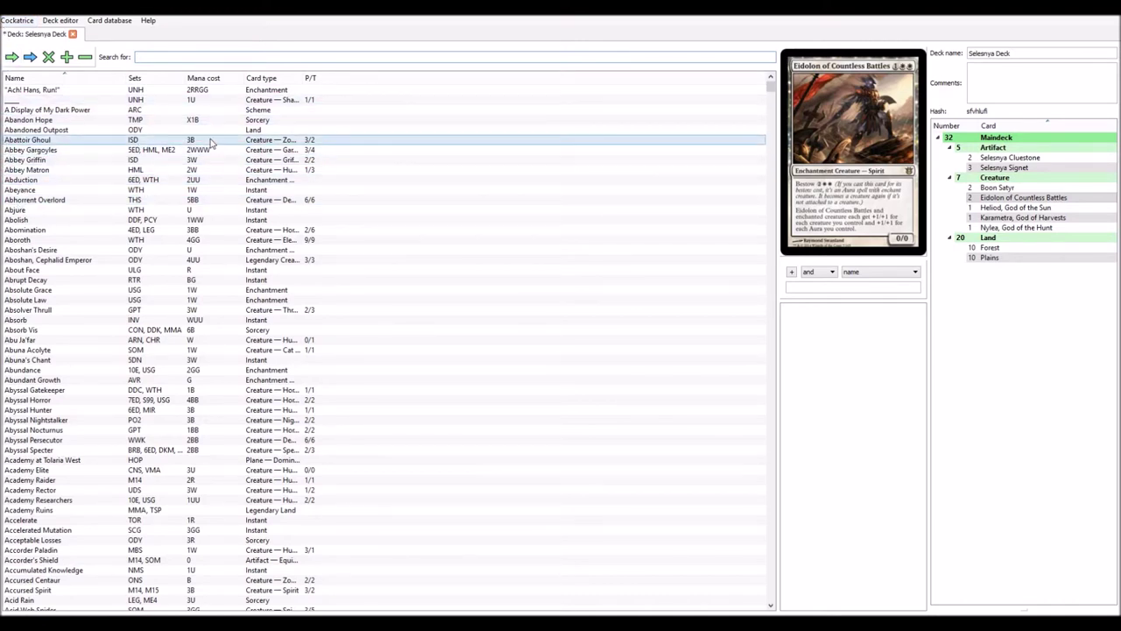
type("Helio")
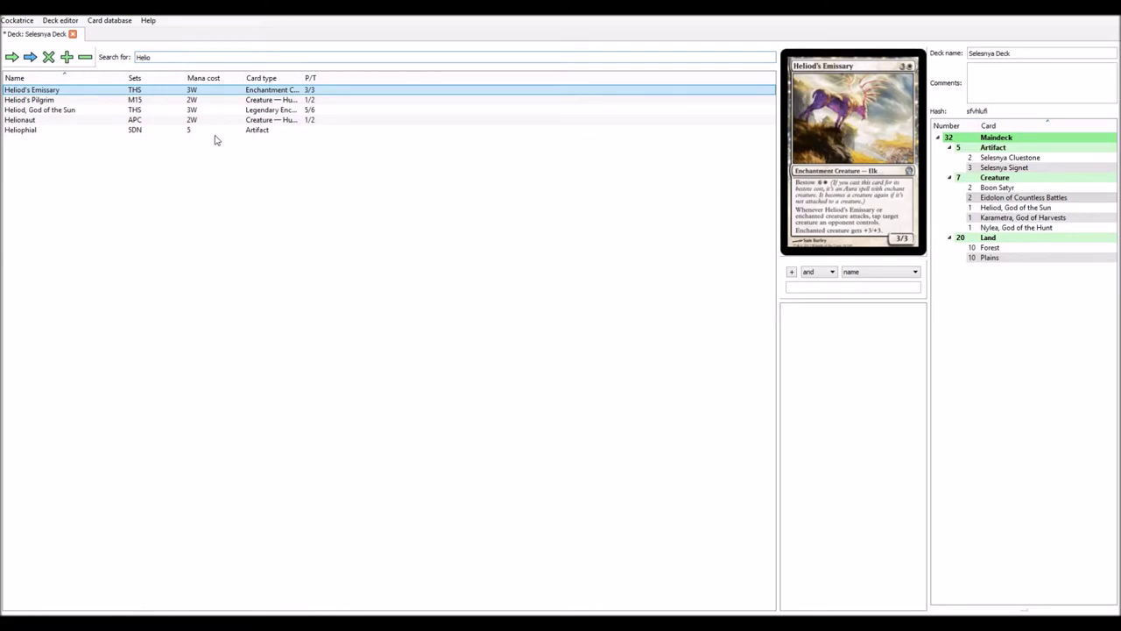
left_click(12, 57)
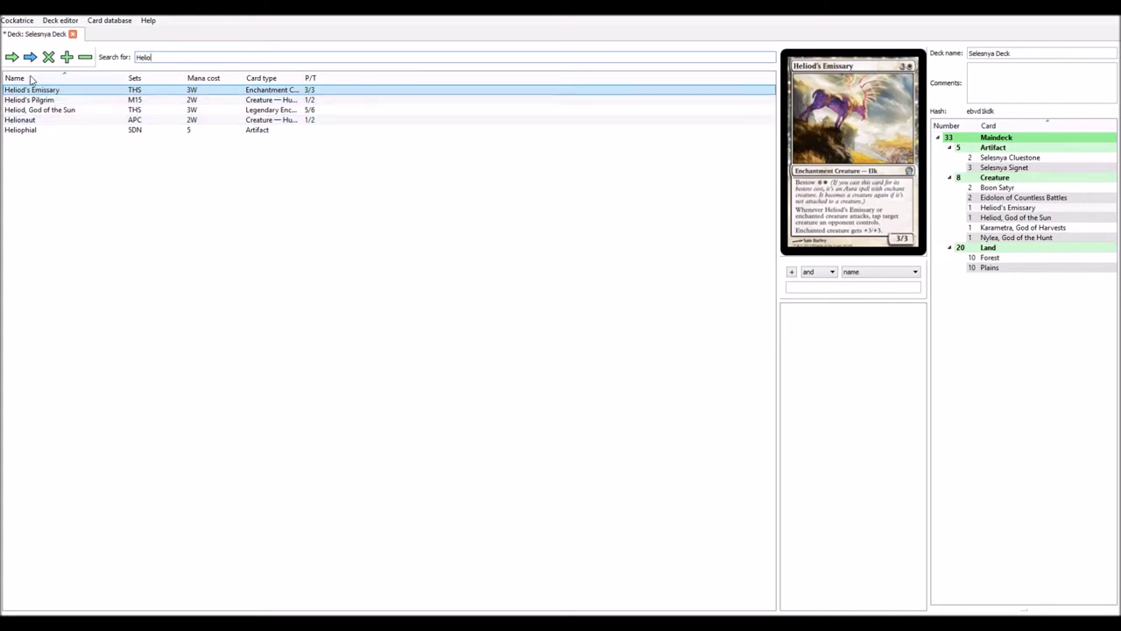
left_click(11, 57)
Search the cards for "Leaf" and add two copies of Leafcrown Dryad to the maindeck.
key("ctrl+a")
key("BackSpace")
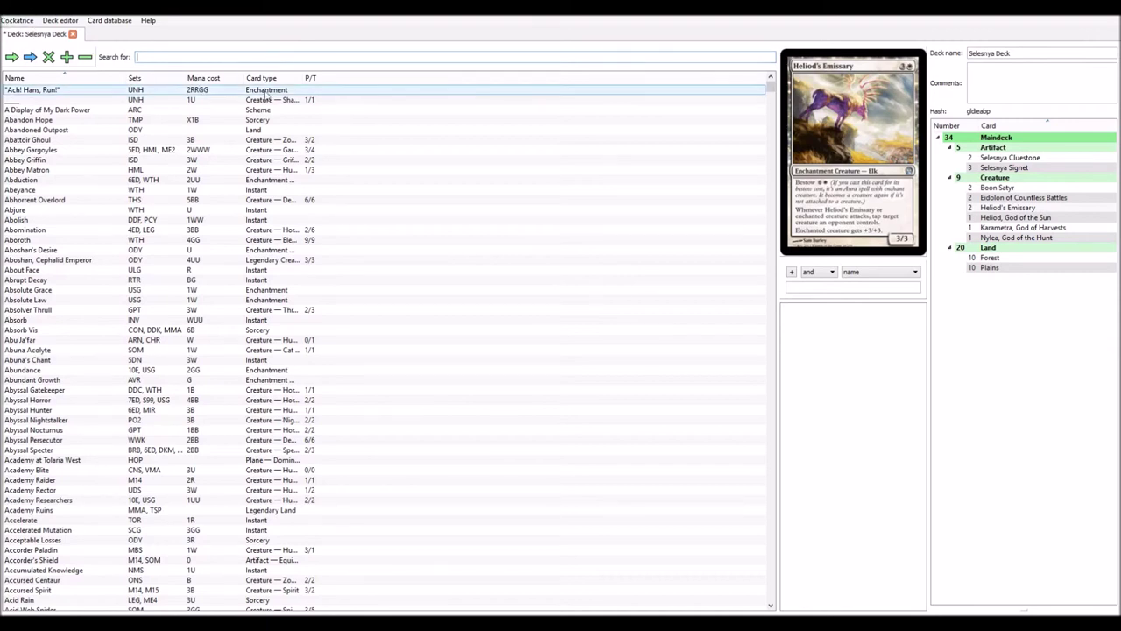
left_click(224, 57)
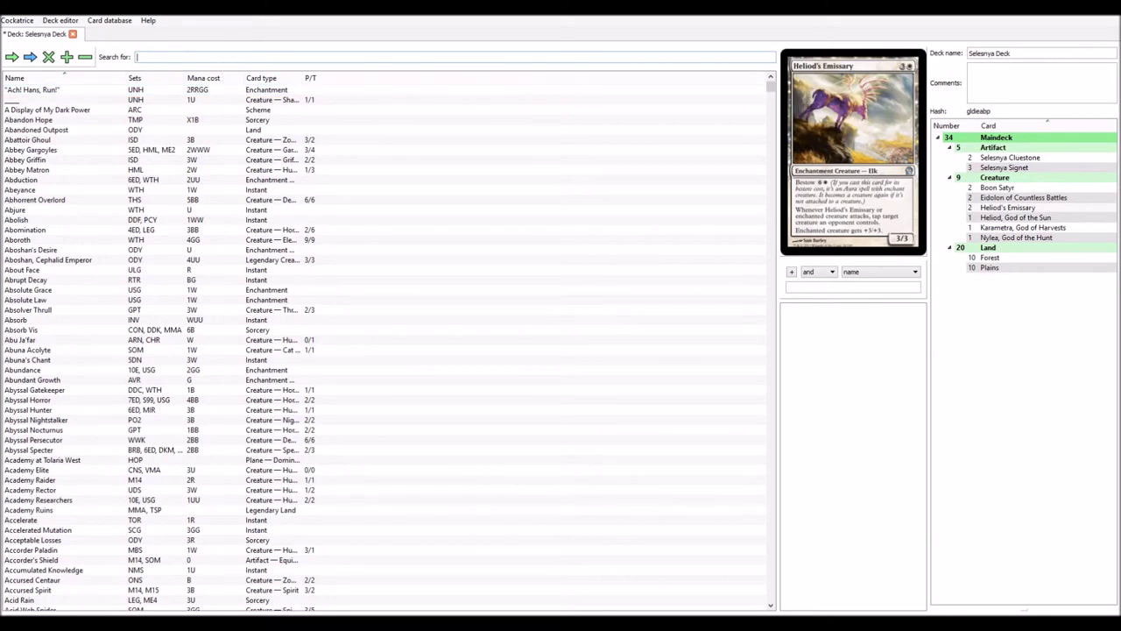
type("Leaf C")
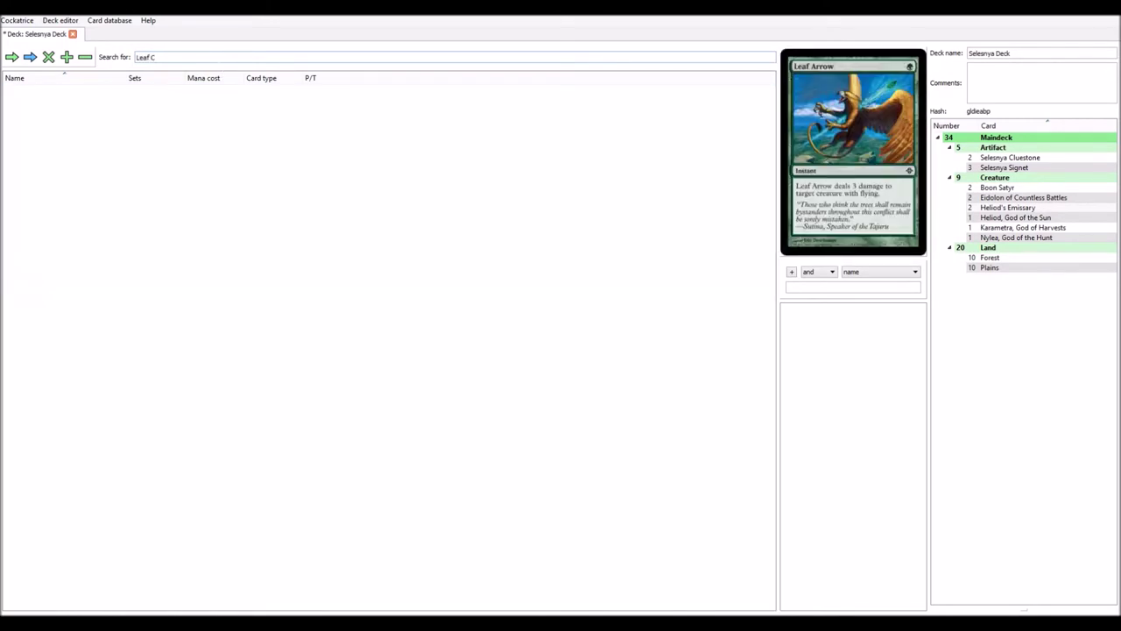
key("BackSpace")
key("BackSpace")
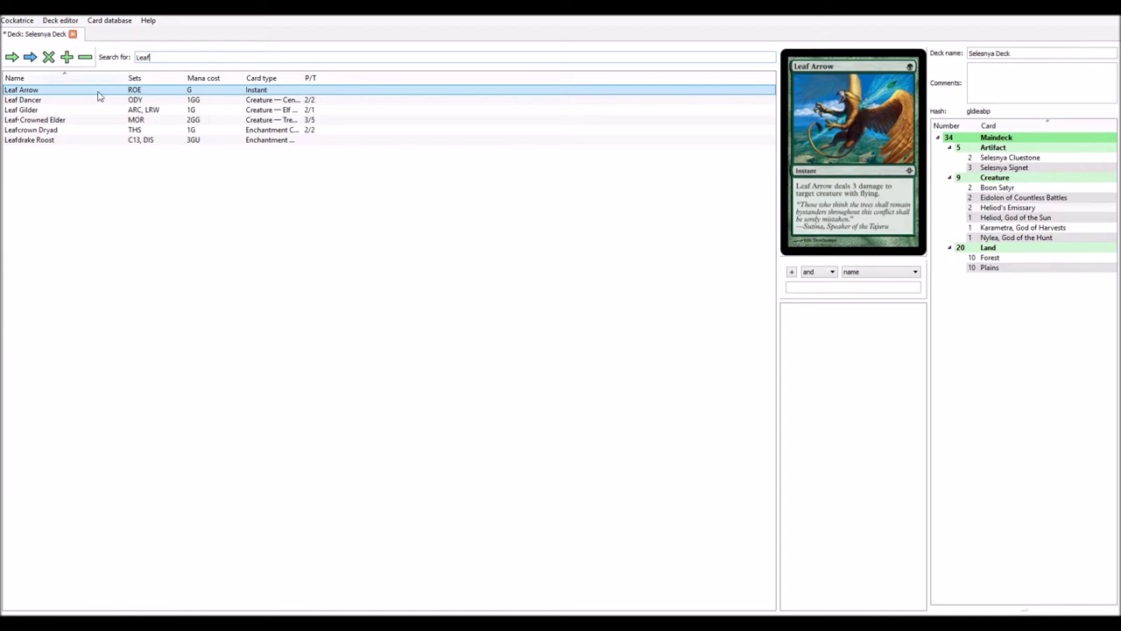
left_click(76, 132)
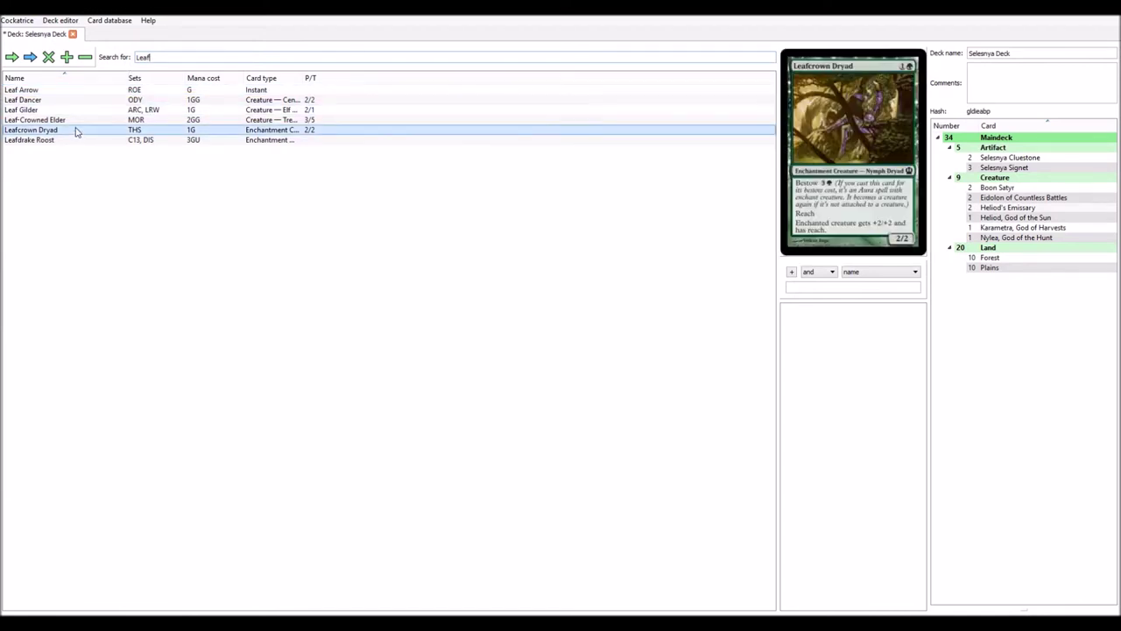
double_click(11, 57)
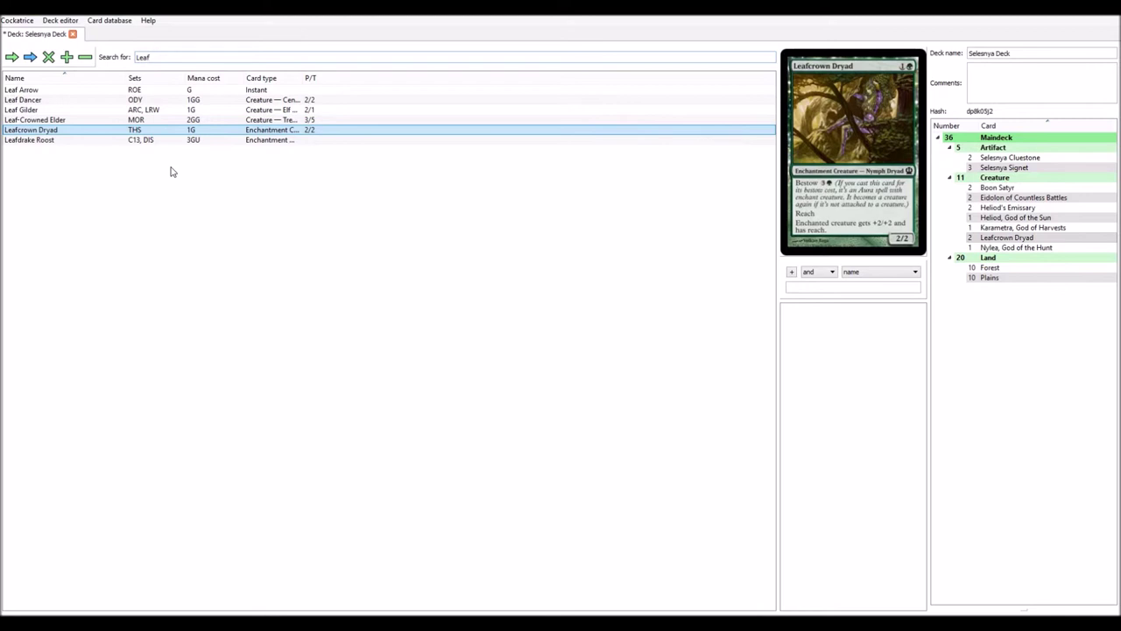
Search the cards for "Nylea" and add two copies of Nylea's Disciple to the maindeck.
key("BackSpace")
key("BackSpace")
key("BackSpace")
key("BackSpace")
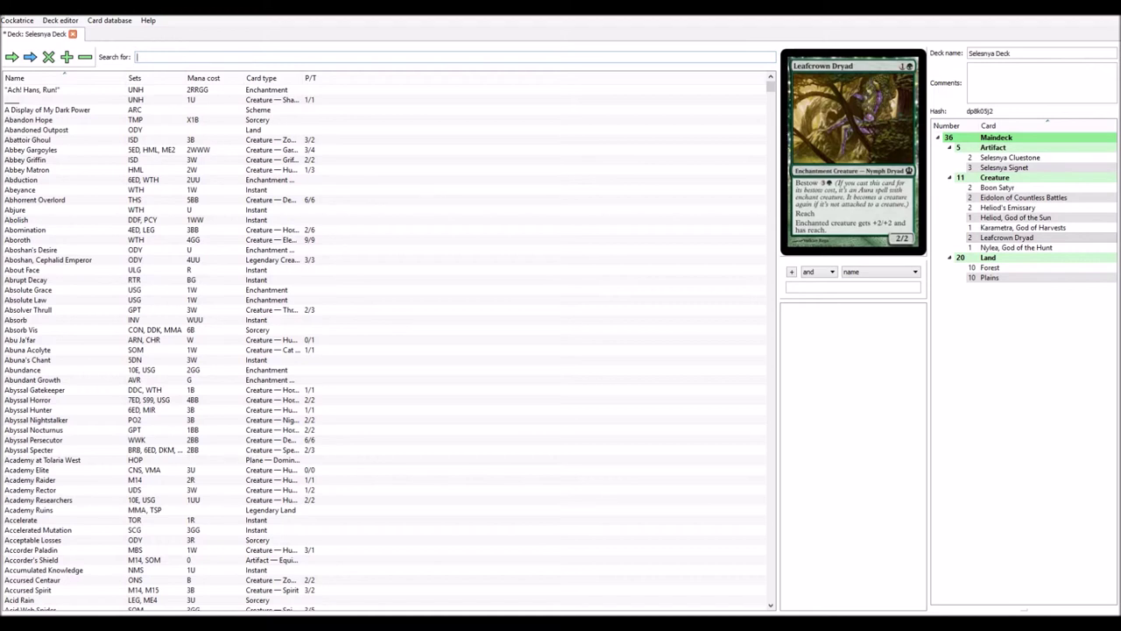
type("Nylea")
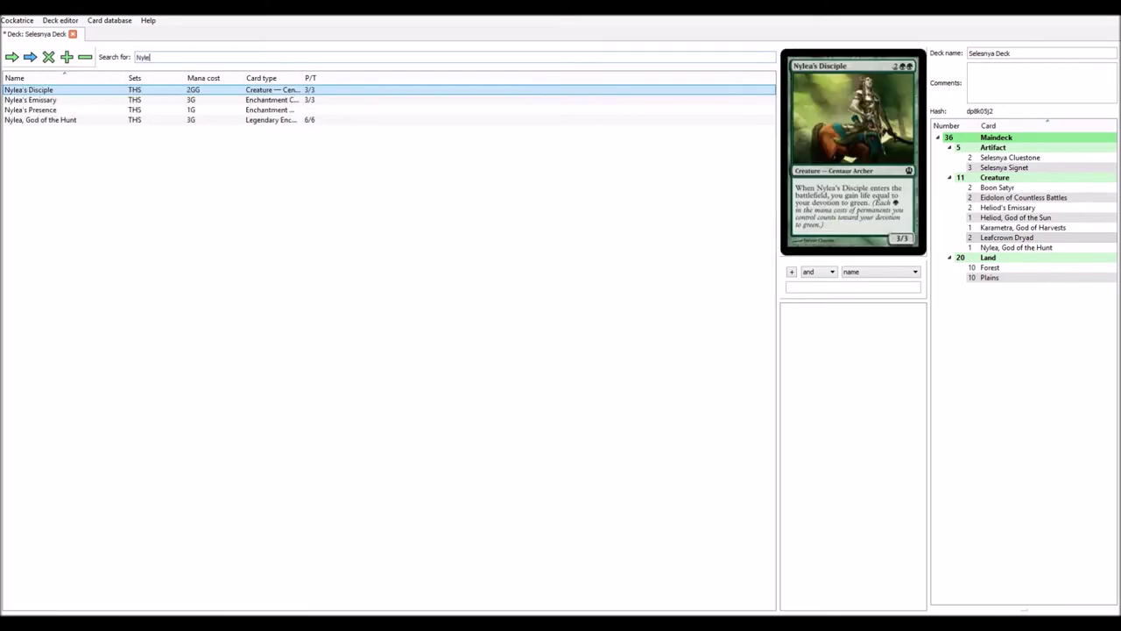
double_click(18, 59)
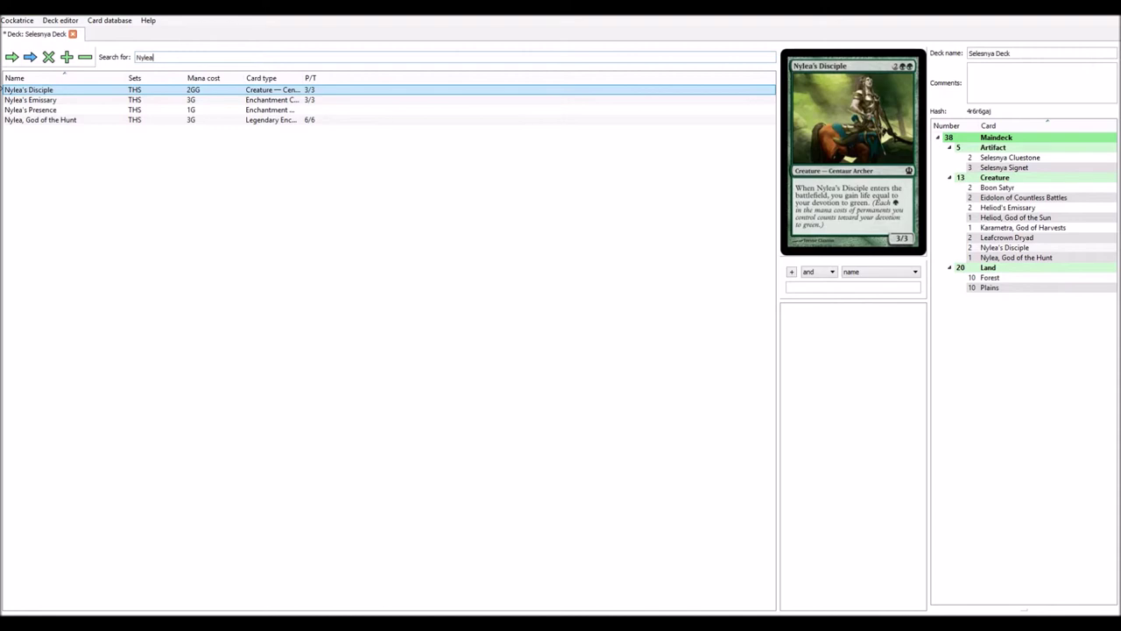
Search the cards for "Nyx" and add two copies of Nyxborn Wolf to the maindeck.
key("BackSpace")
key("BackSpace")
key("BackSpace")
key("BackSpace")
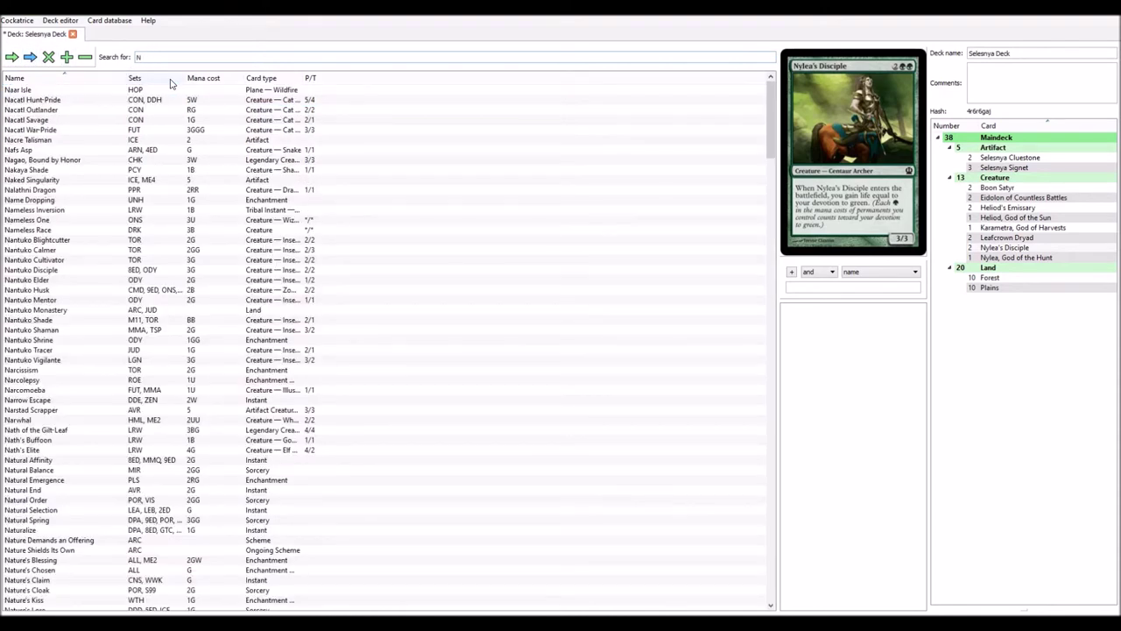
type("yx")
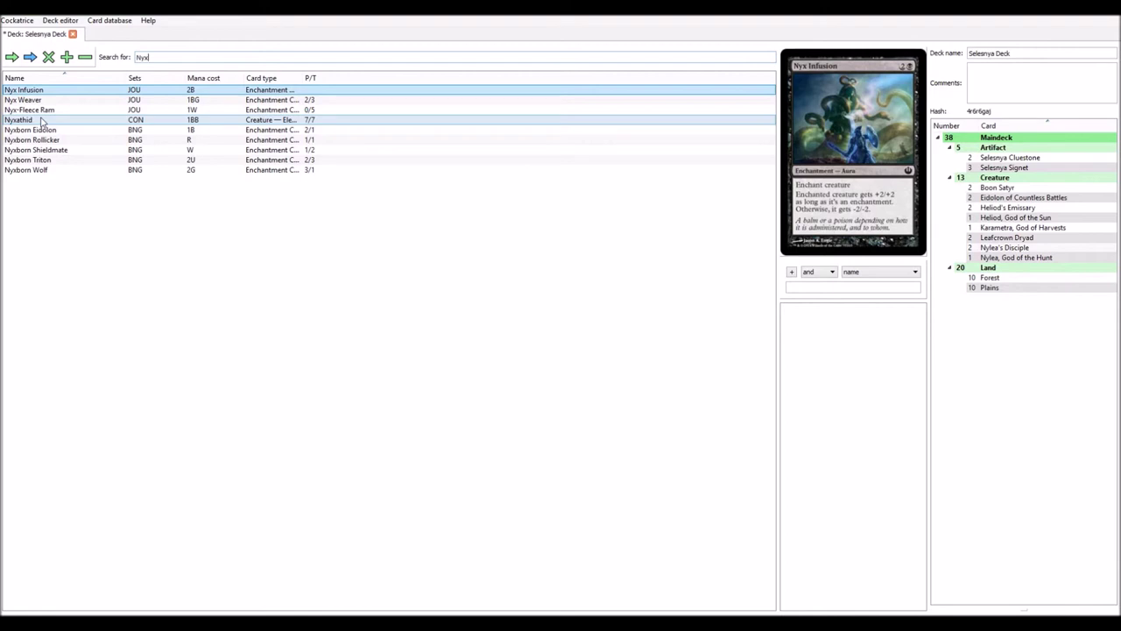
left_click(83, 171)
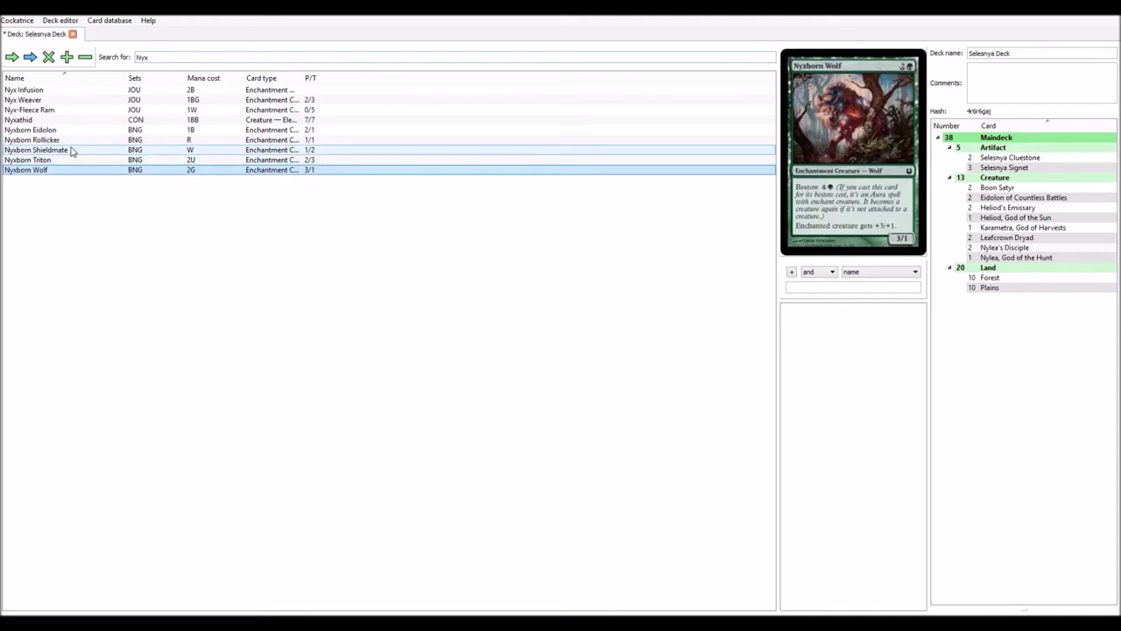
double_click(12, 57)
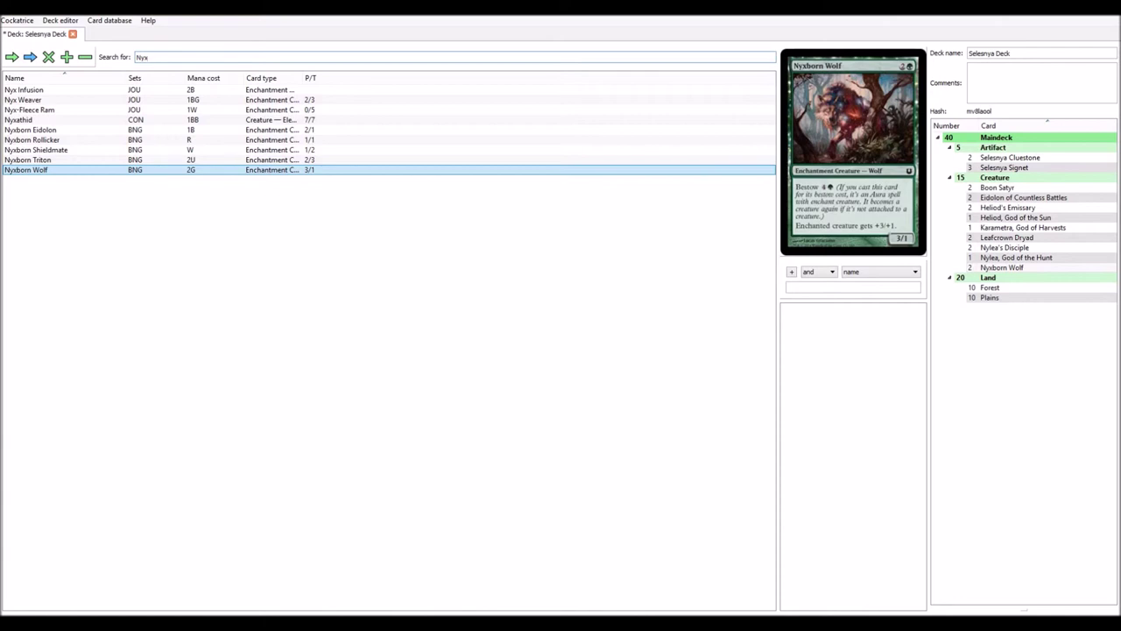
Switch to the Internet Explorer window with the panda picture, shrink it to the picture's size, move it aside and return to Cockatrice.
key("alt+Tab")
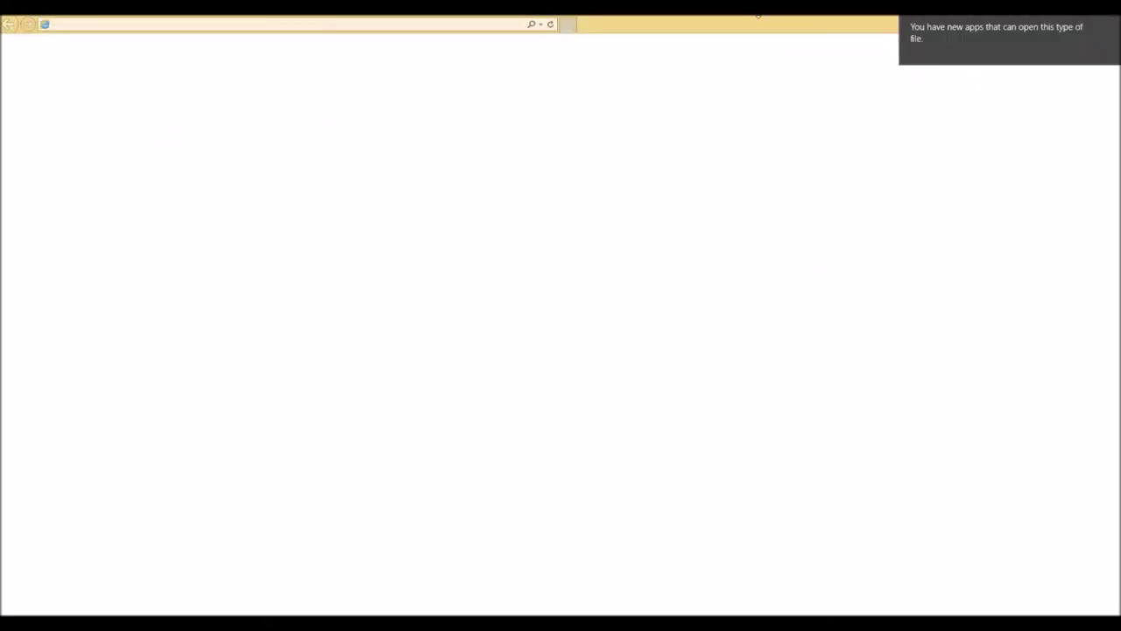
double_click(759, 24)
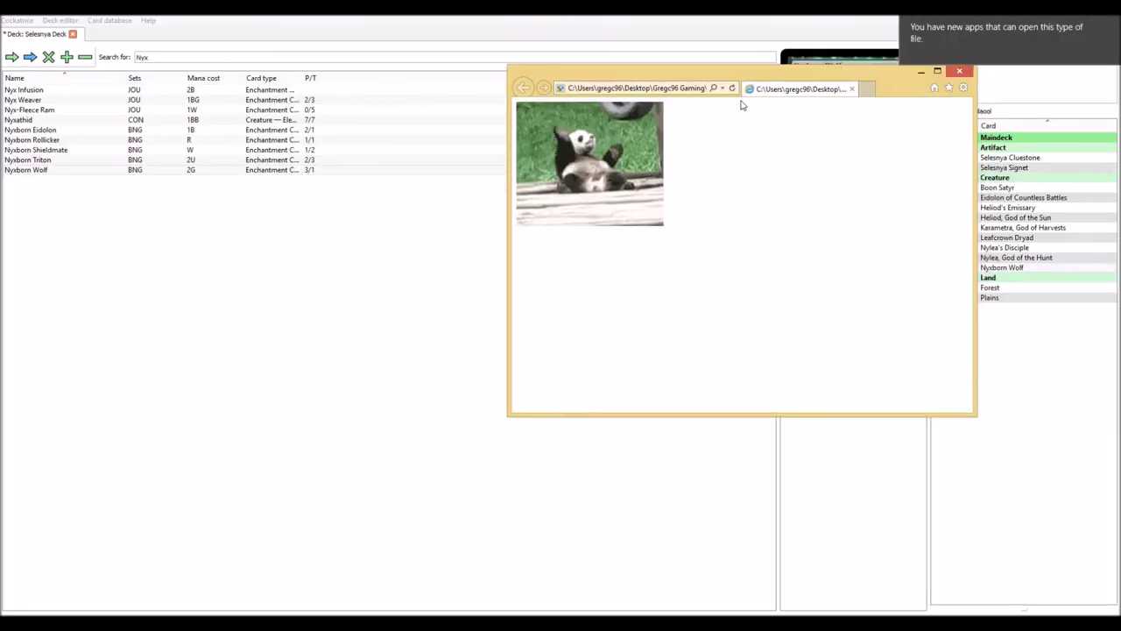
left_click_drag(925, 476, 860, 465)
left_click(797, 449)
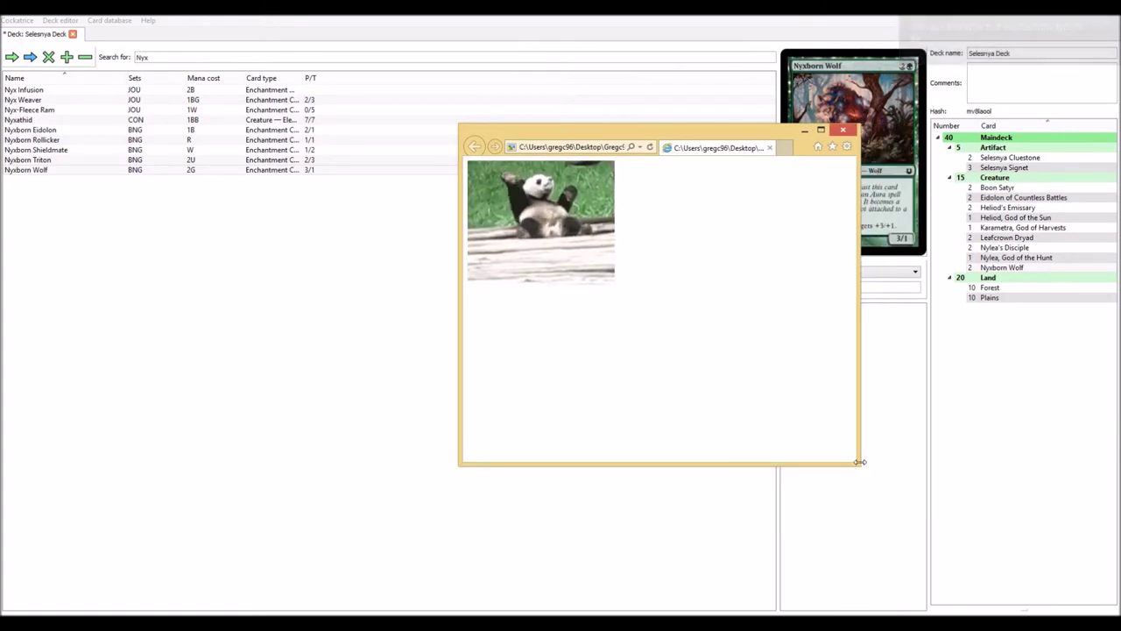
left_click_drag(856, 460, 621, 298)
left_click_drag(536, 150, 828, 460)
key("alt+Tab")
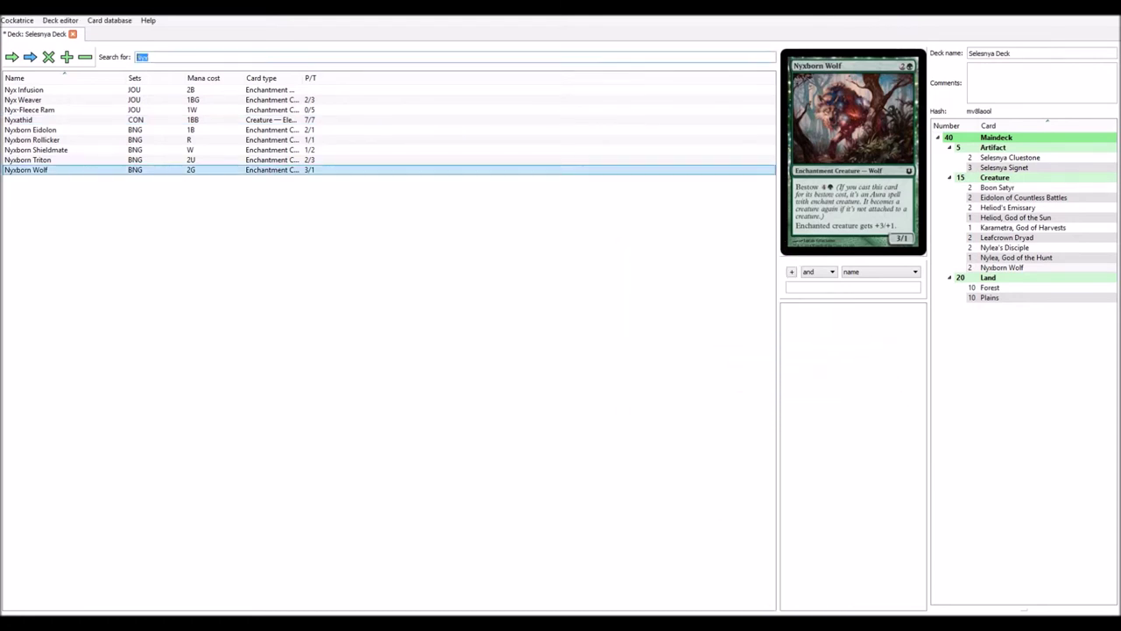
Search the cards for "Celesti" and add two copies of Celestial Archon to the maindeck.
type("Celesti")
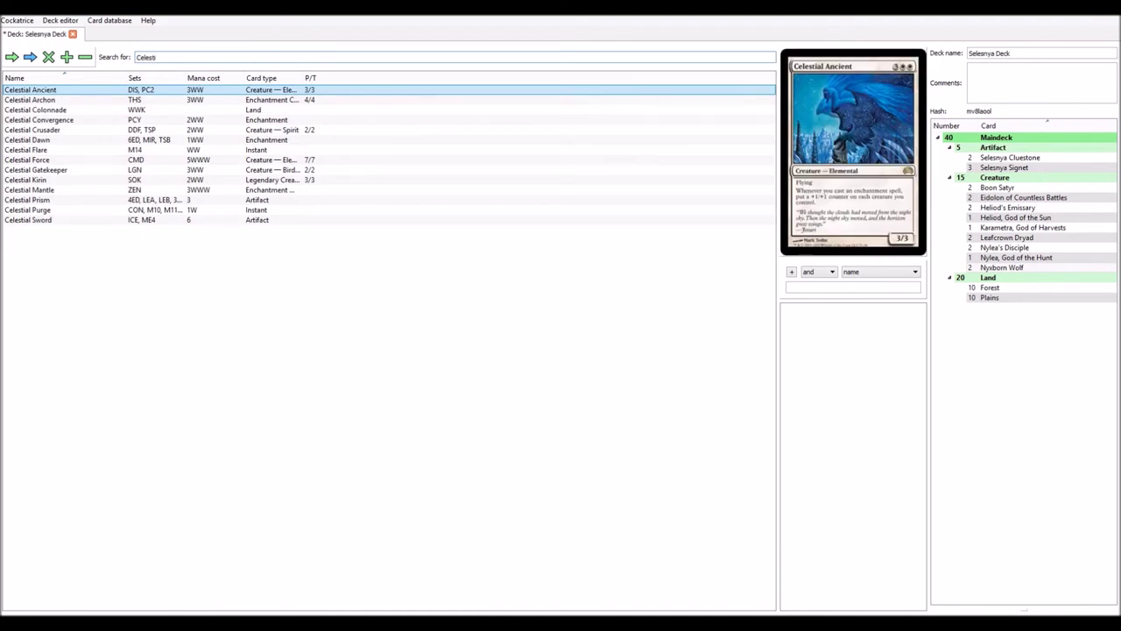
left_click(22, 100)
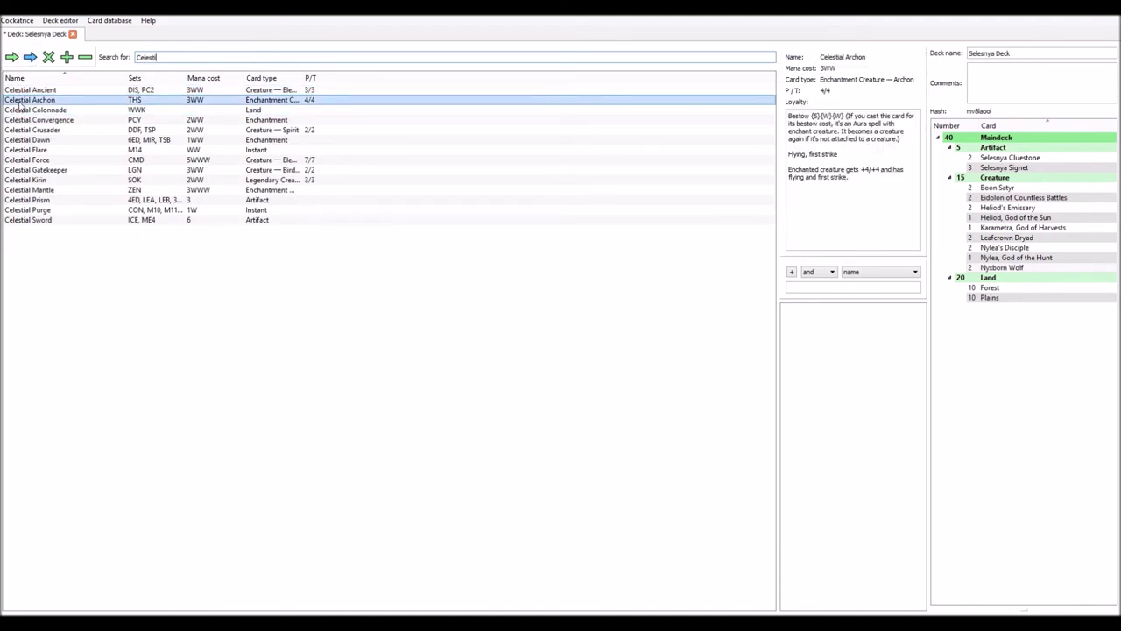
double_click(12, 57)
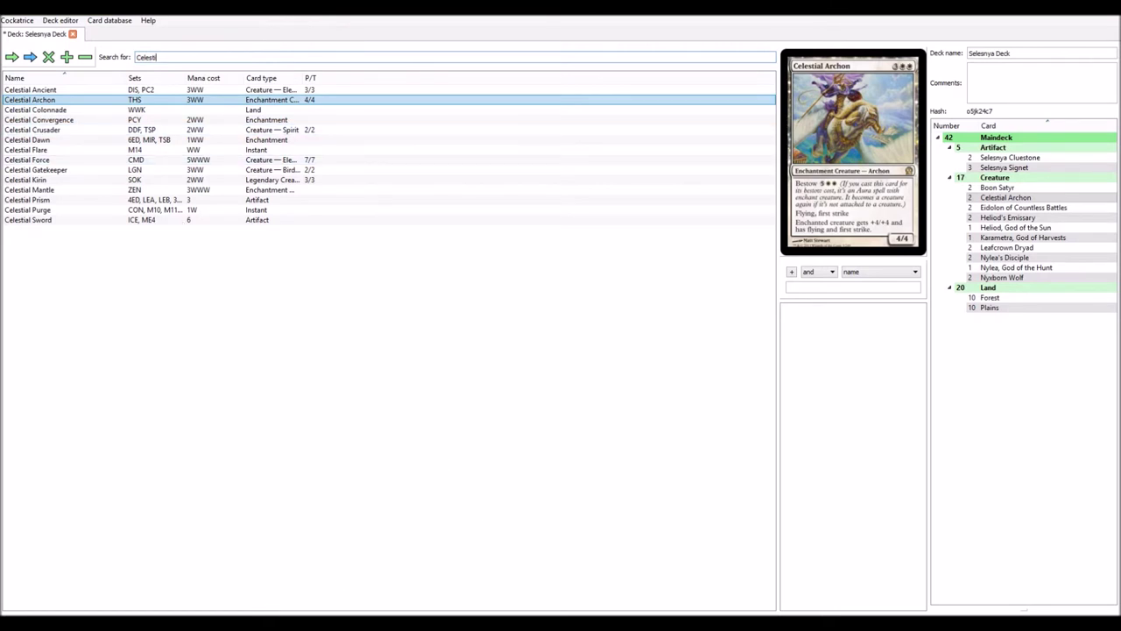
Switch to the Internet Explorer panda window and move it into the empty area below the card preview.
key("alt+Tab")
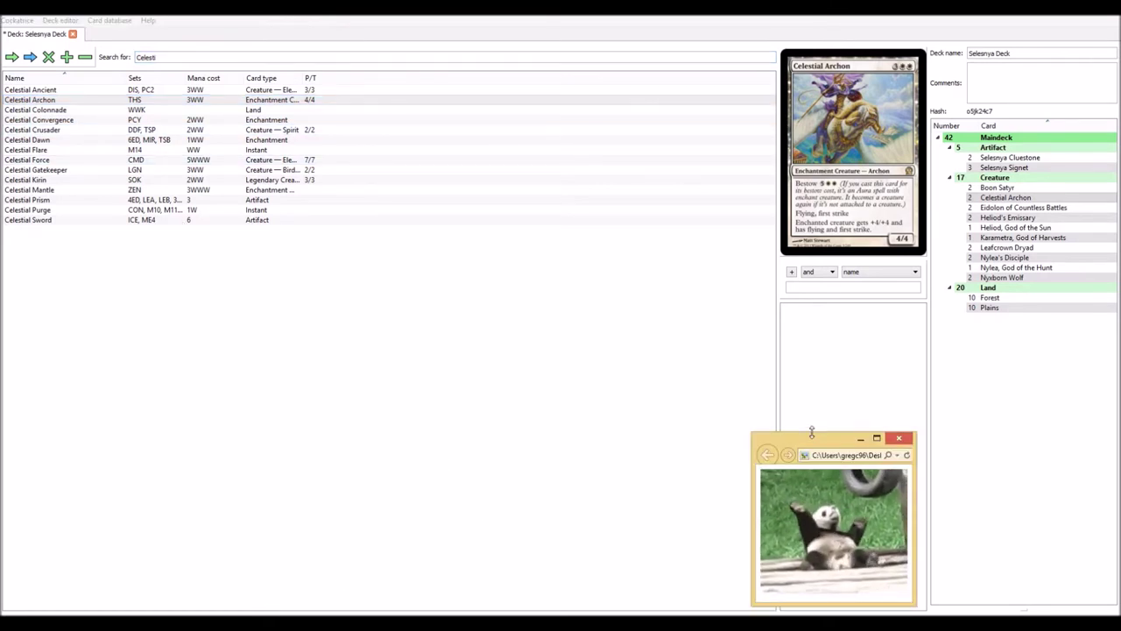
left_click_drag(813, 444, 832, 372)
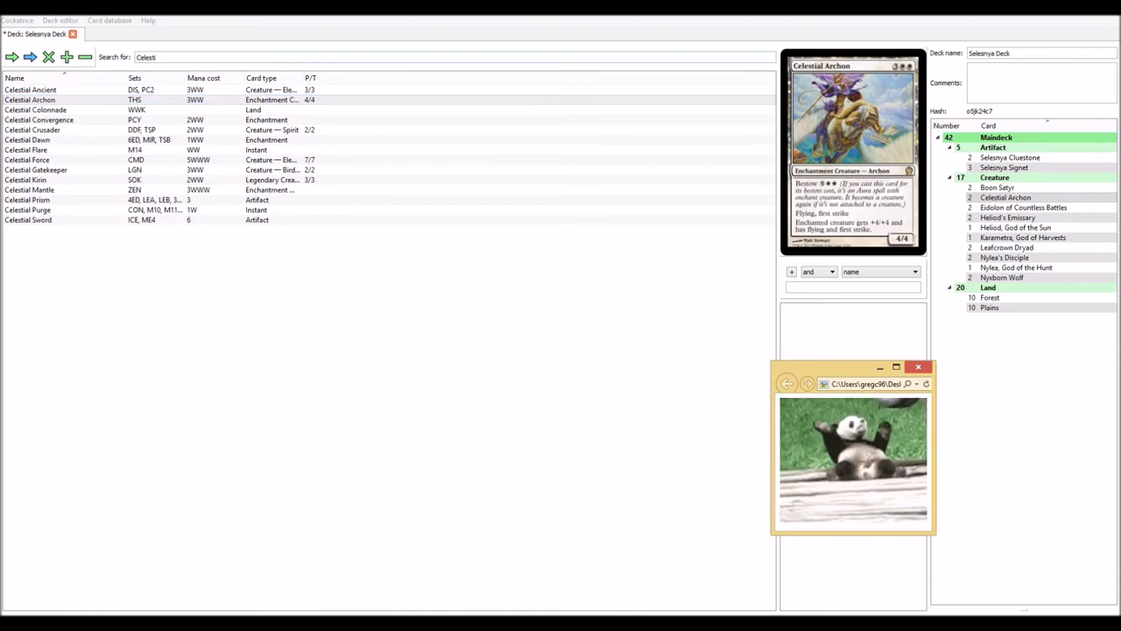
right_click(822, 371)
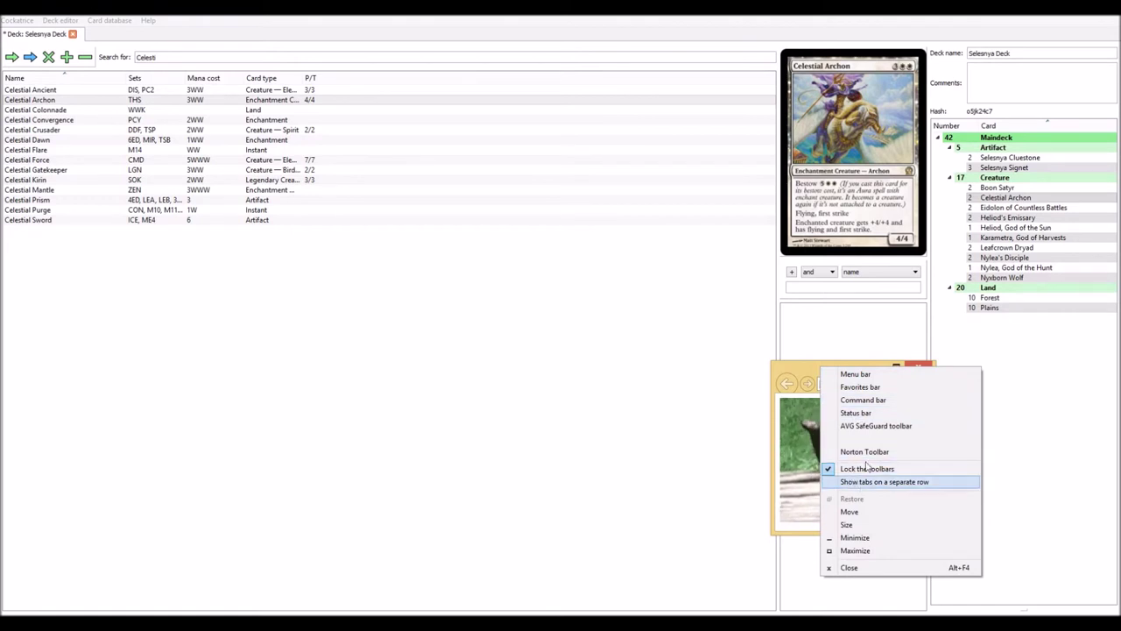
Return to Cockatrice, search the cards for "Eva" and add two copies of Evangel of Heliod to the maindeck.
left_click(296, 57)
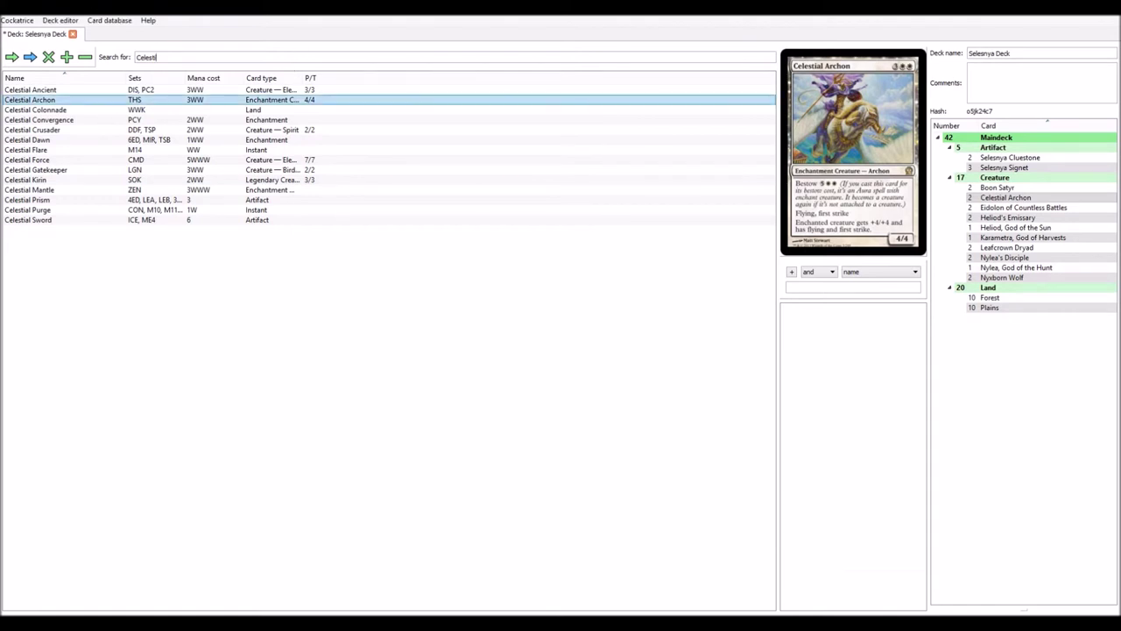
type("Eva")
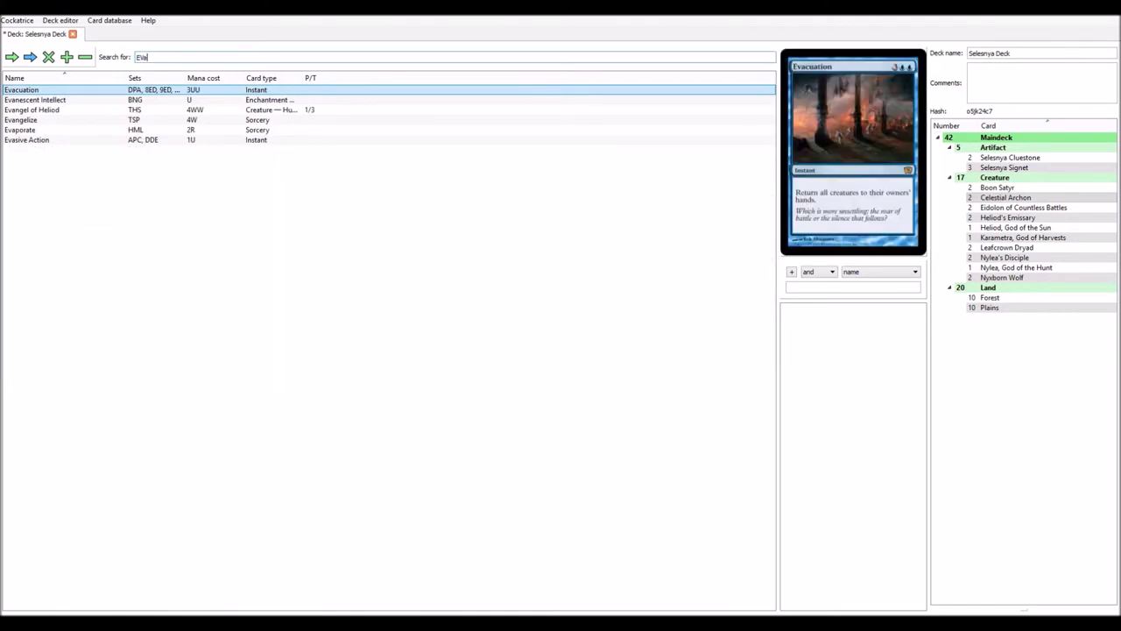
left_click(95, 111)
left_click(11, 57)
left_click(11, 57)
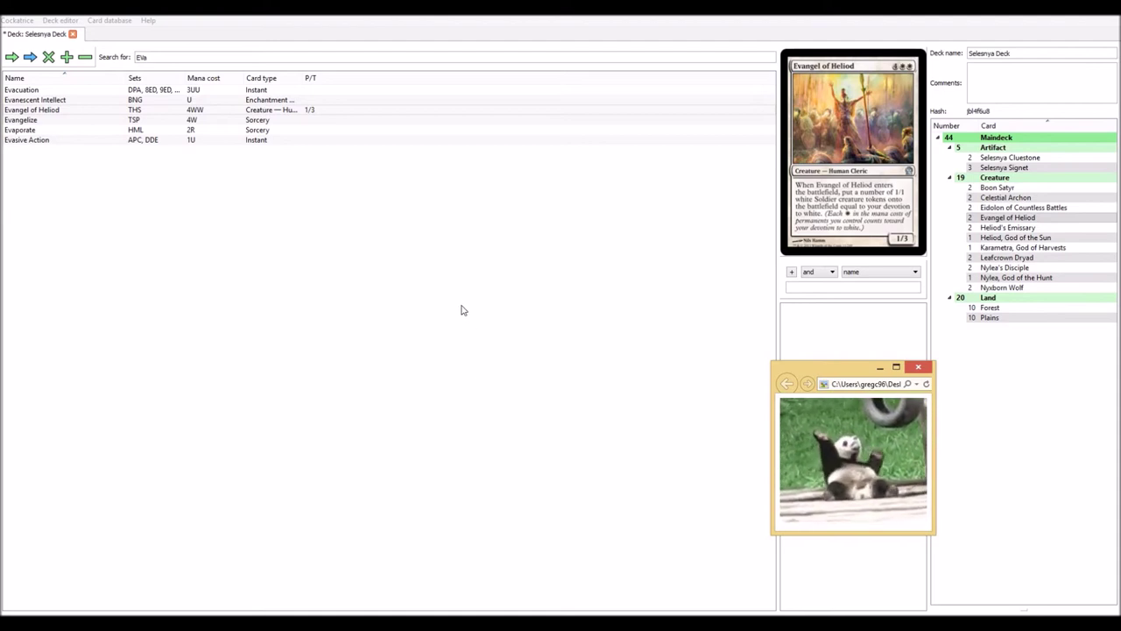
Search the cards for "Ghost" and add two copies of Ghostblade Eidolon to the maindeck.
key("alt+Tab")
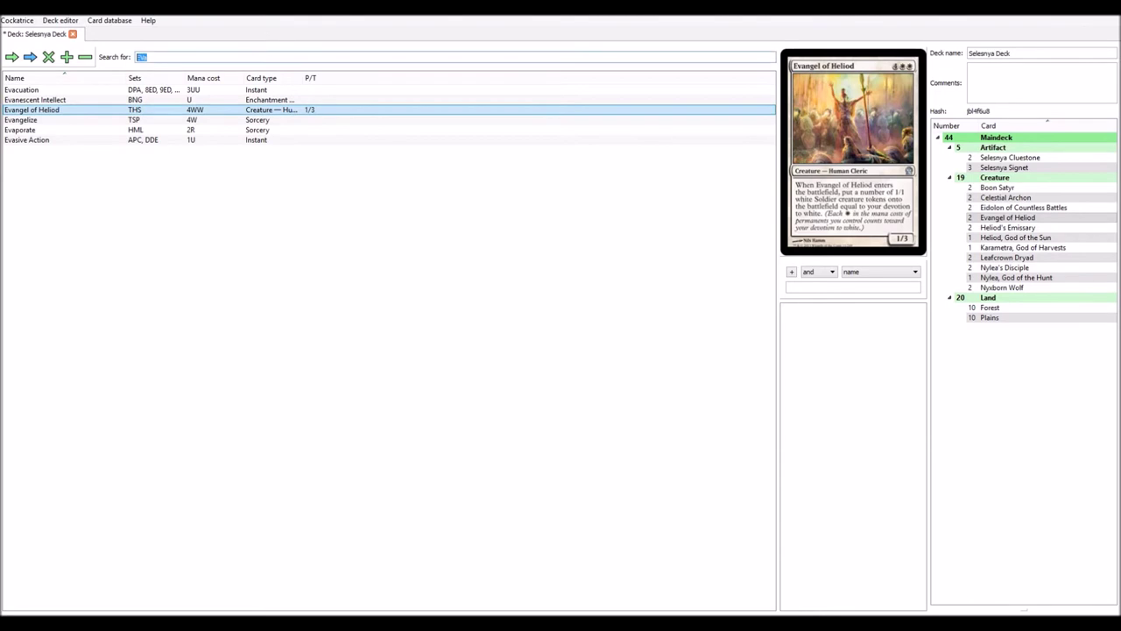
type("Ghost")
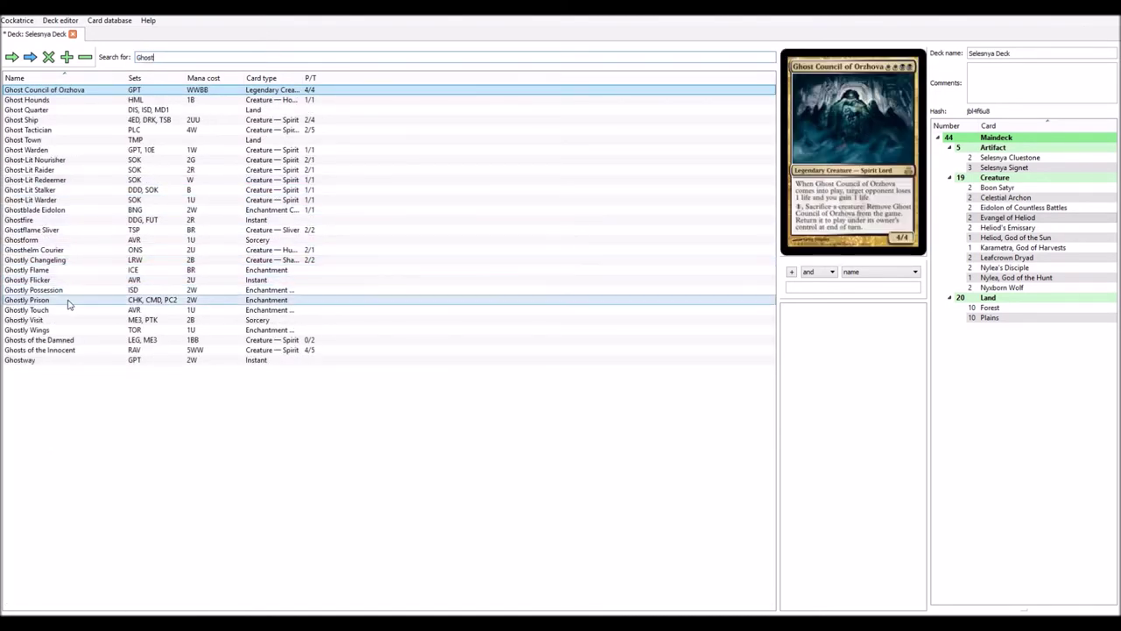
left_click(76, 211)
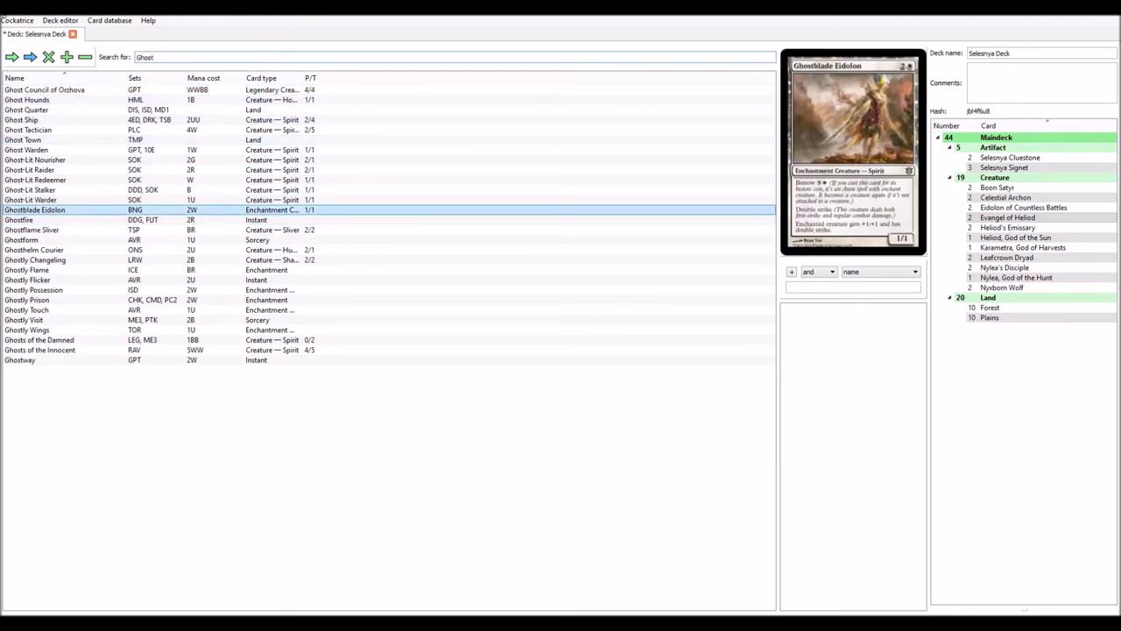
double_click(11, 56)
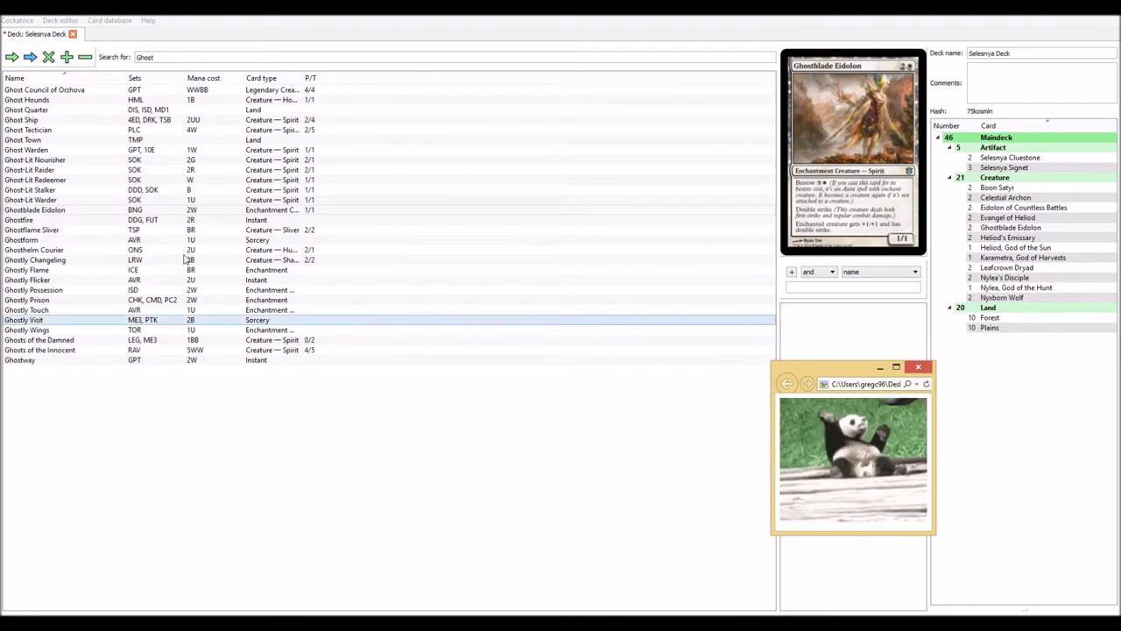
Search the cards for "Hope" and add two copies of Hopeful Eidolon to the maindeck.
left_click(35, 209)
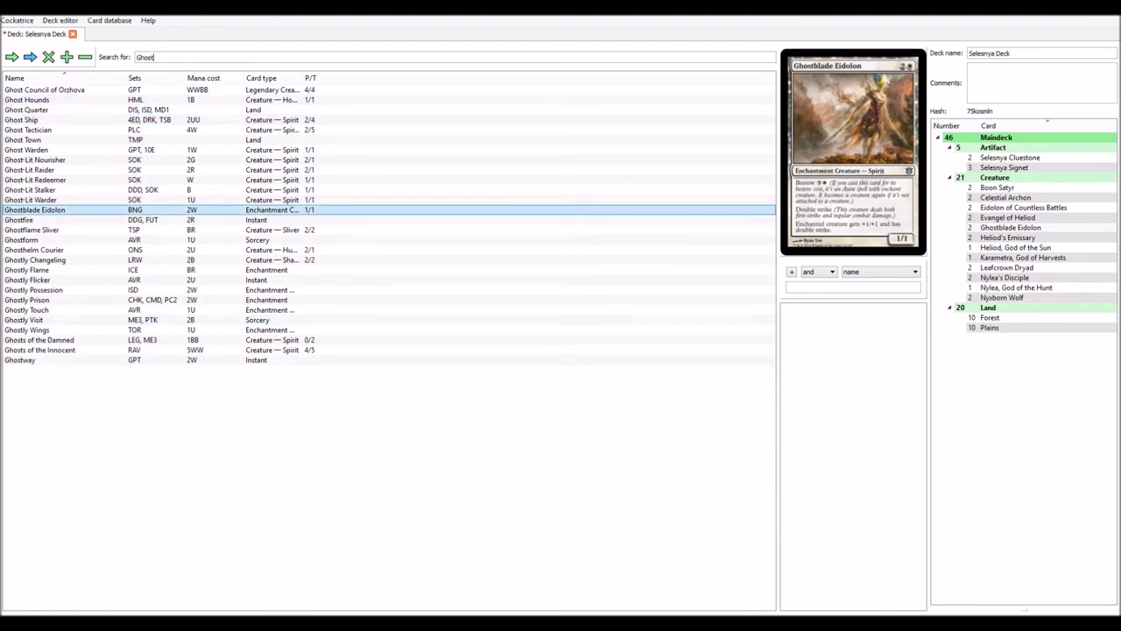
key("Tab")
type("Hop")
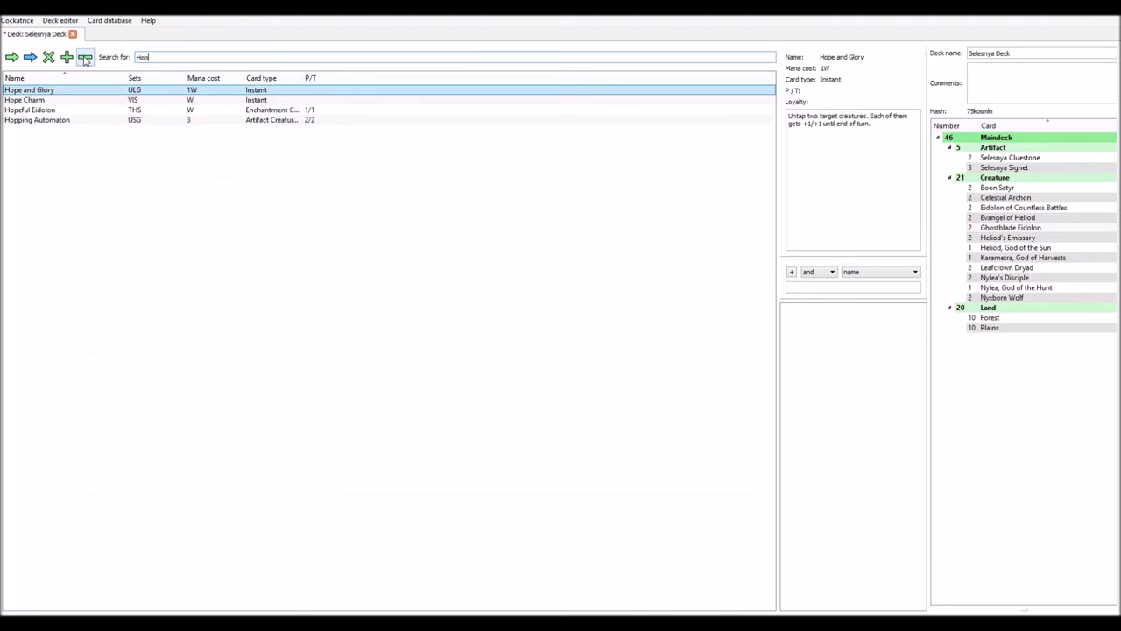
type("elful")
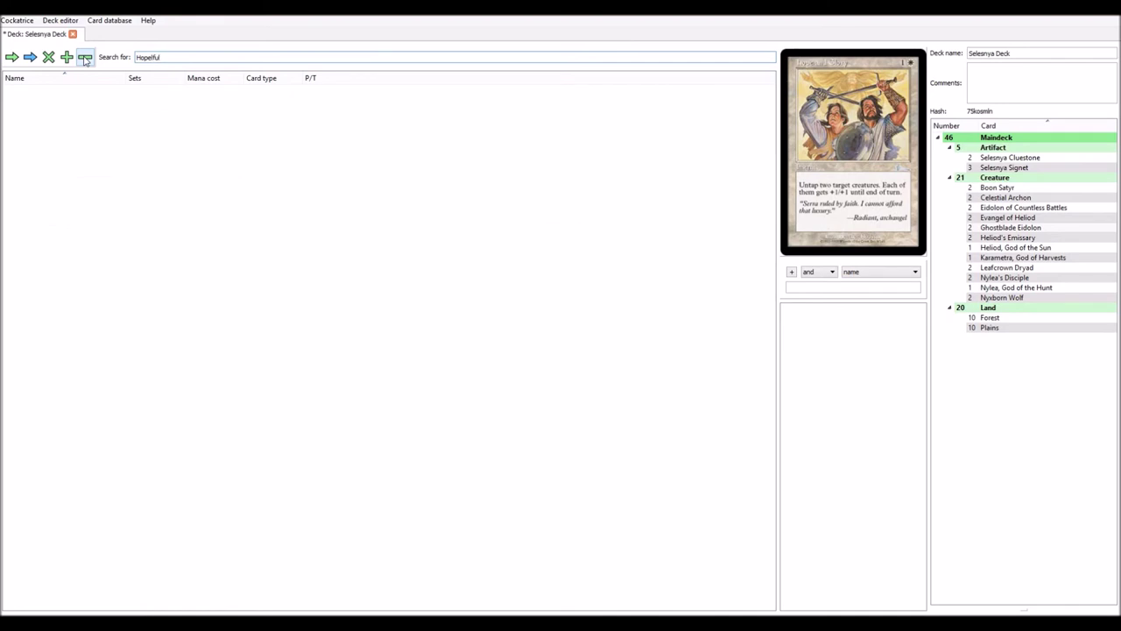
key("BackSpace")
key("BackSpace")
key("BackSpace")
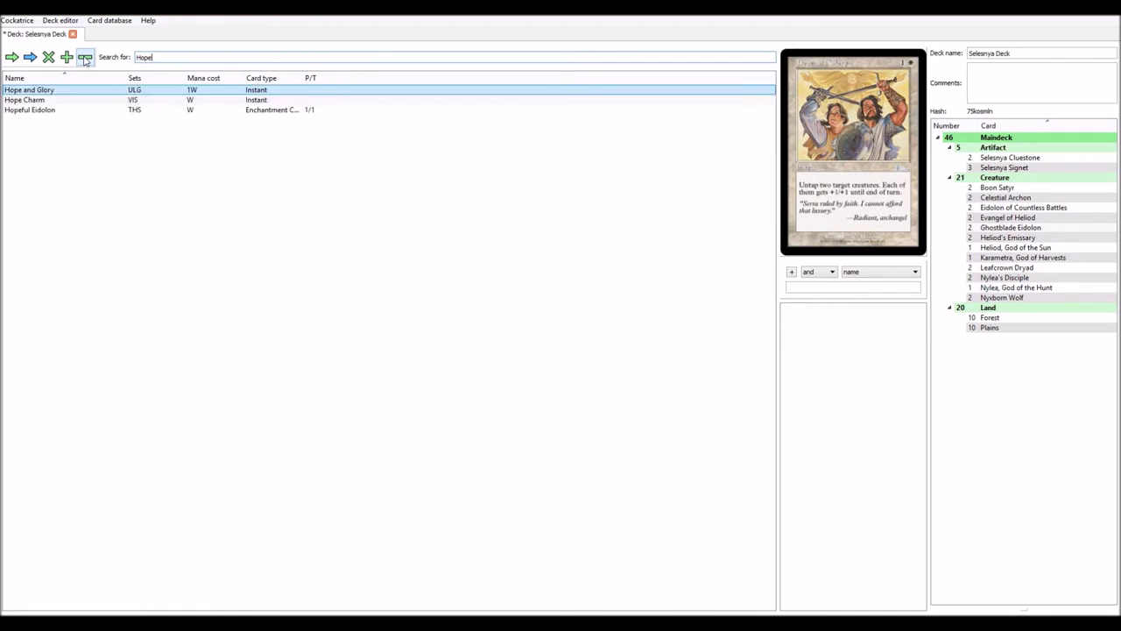
left_click(50, 112)
double_click(12, 57)
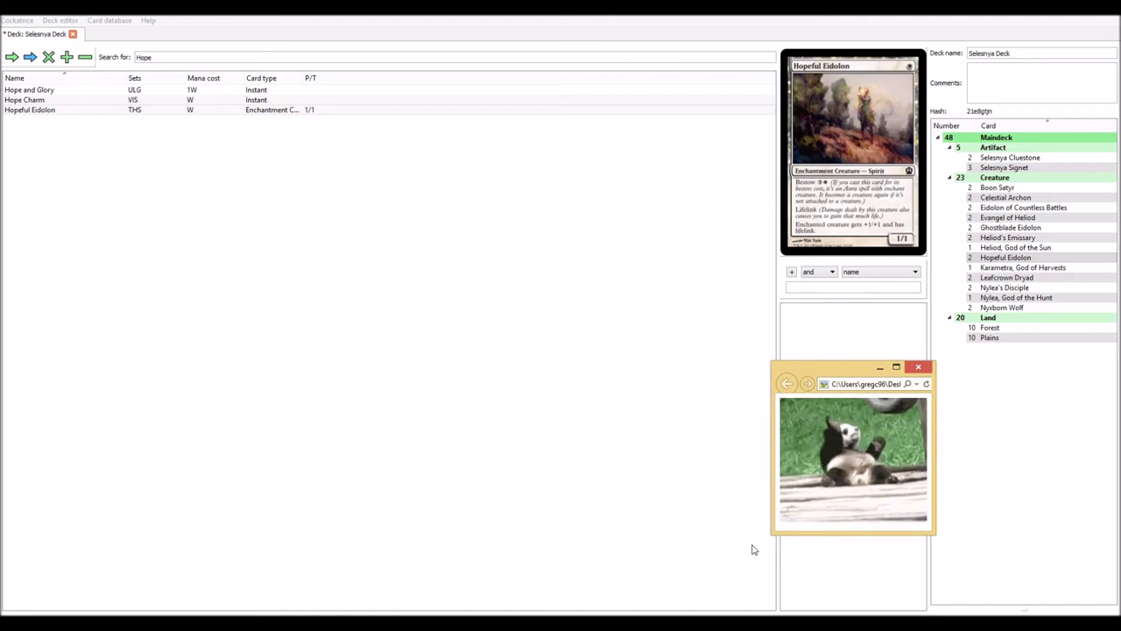
Minimize the panda window, search the cards for "Incre" and add three copies of Increasing Devotion to the maindeck.
left_click_drag(855, 369, 177, 326)
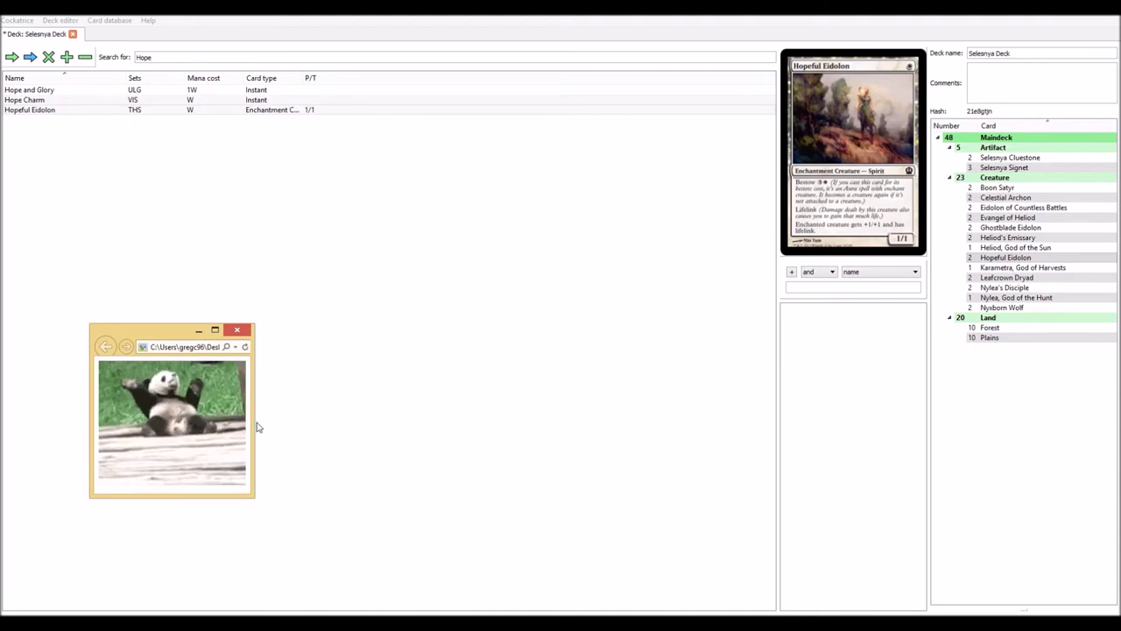
left_click(199, 330)
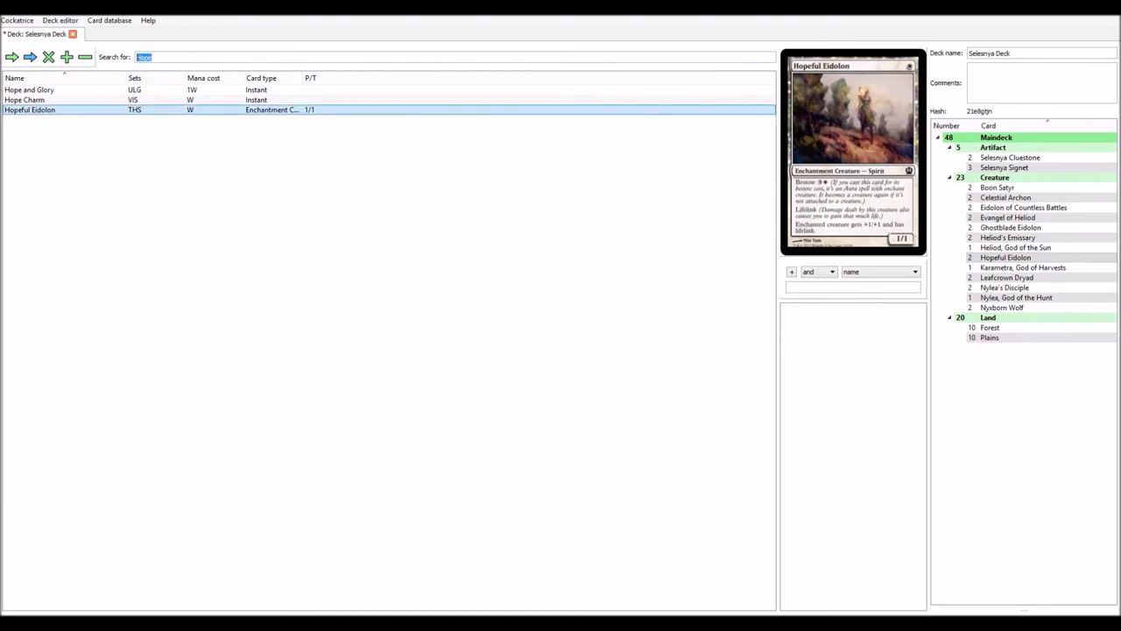
type("Incre")
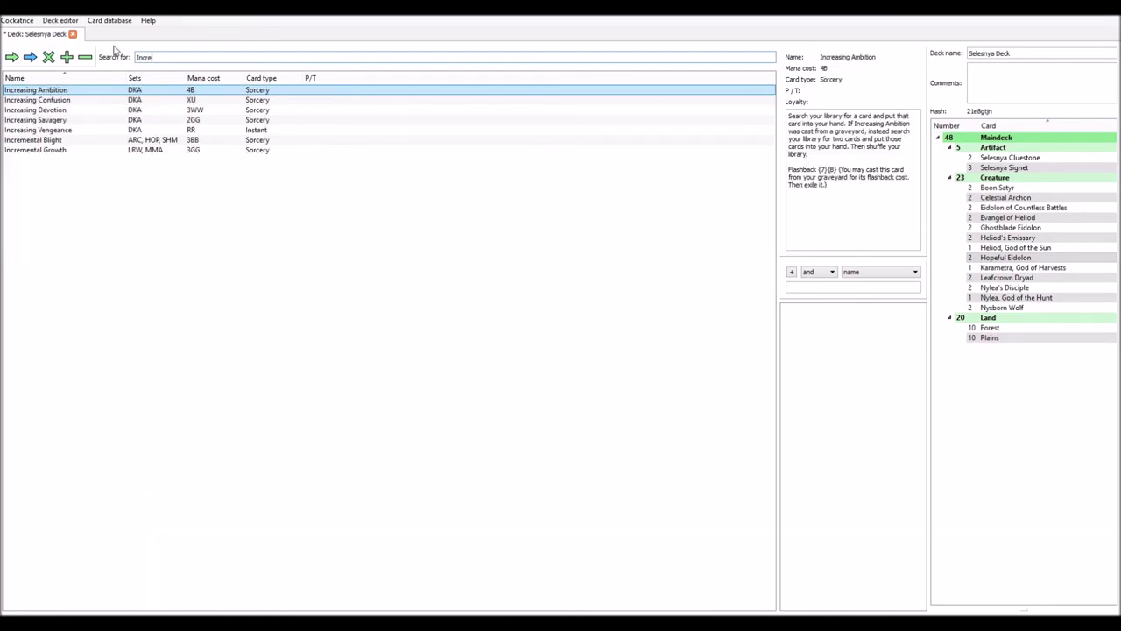
left_click(88, 110)
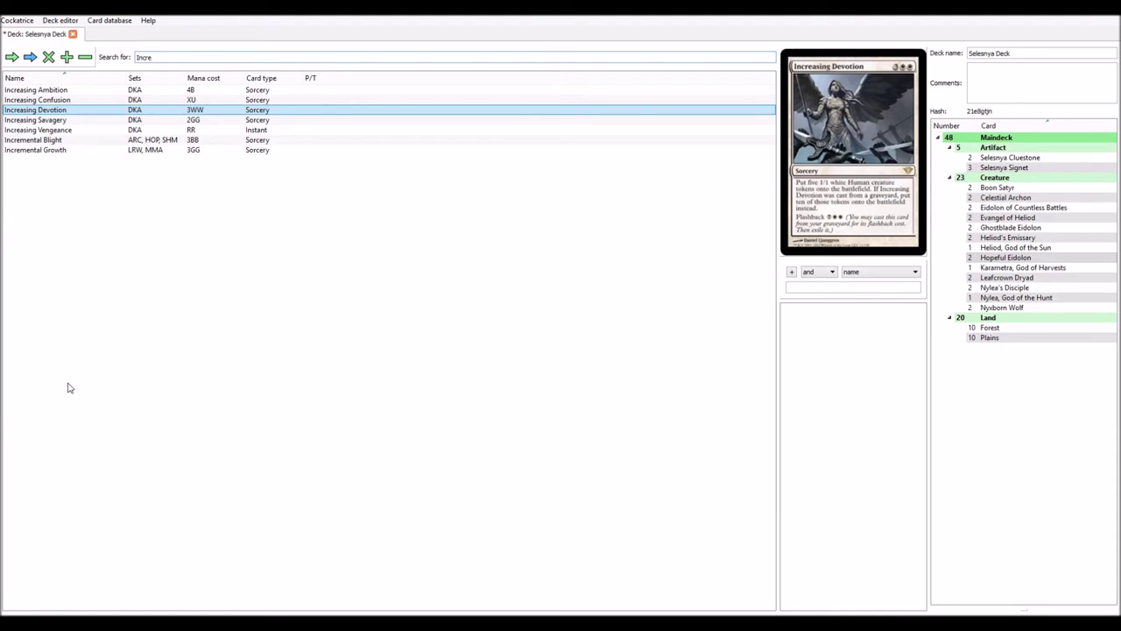
left_click(12, 58)
left_click(12, 57)
left_click(13, 58)
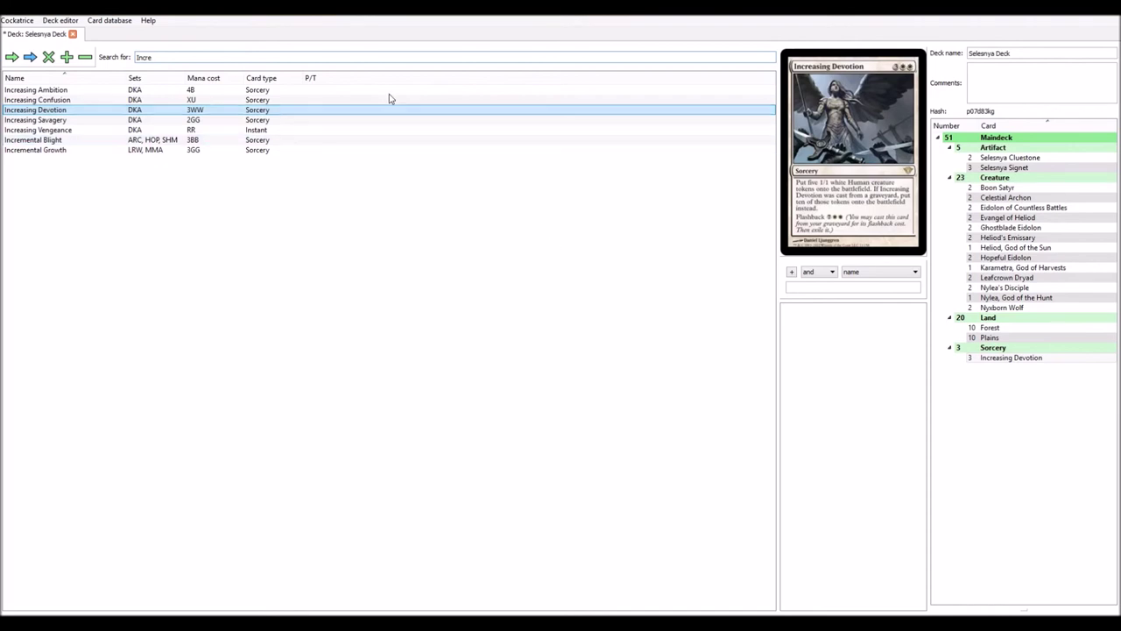
Search the cards for "Skyr" and add three copies of Skyreaping to the maindeck.
key("ctrl+a")
key("Menu")
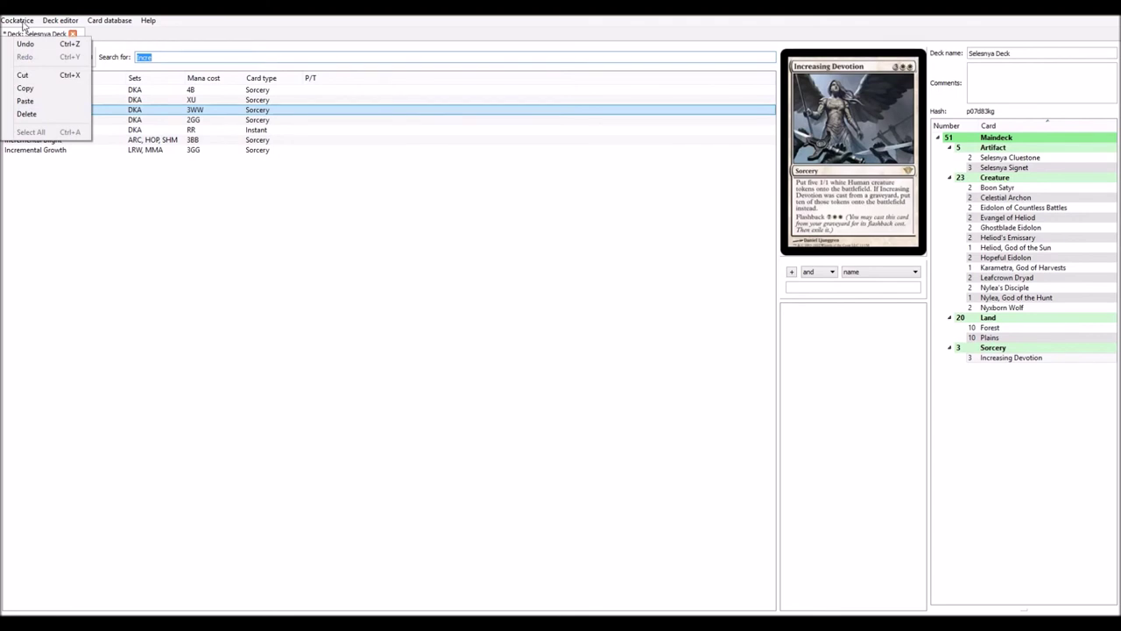
key("Escape")
key("BackSpace")
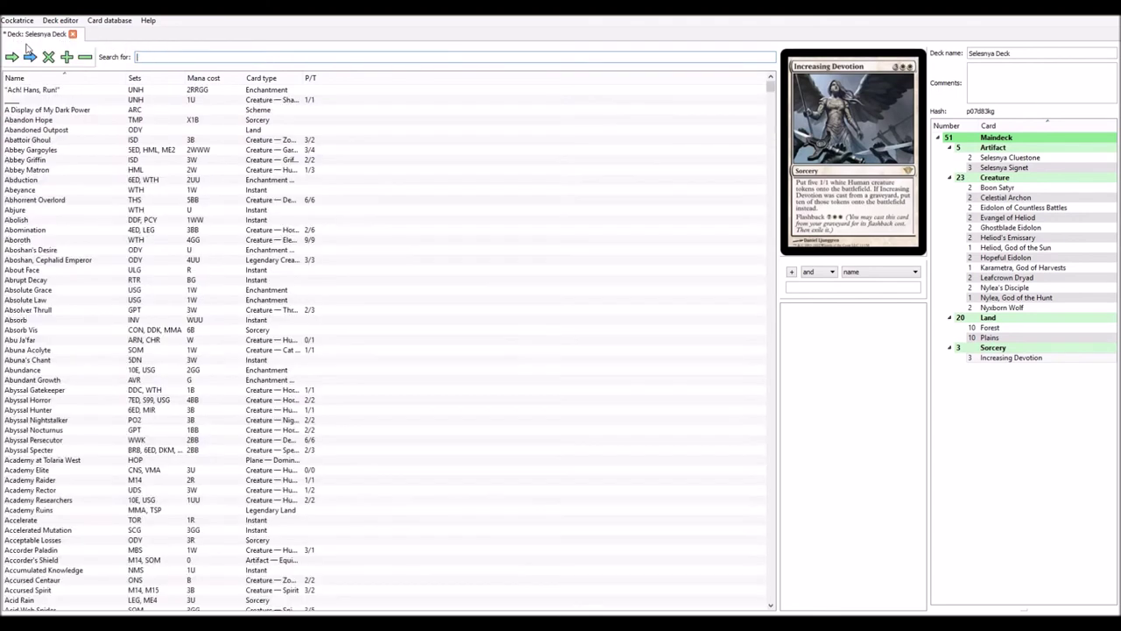
type("Sky")
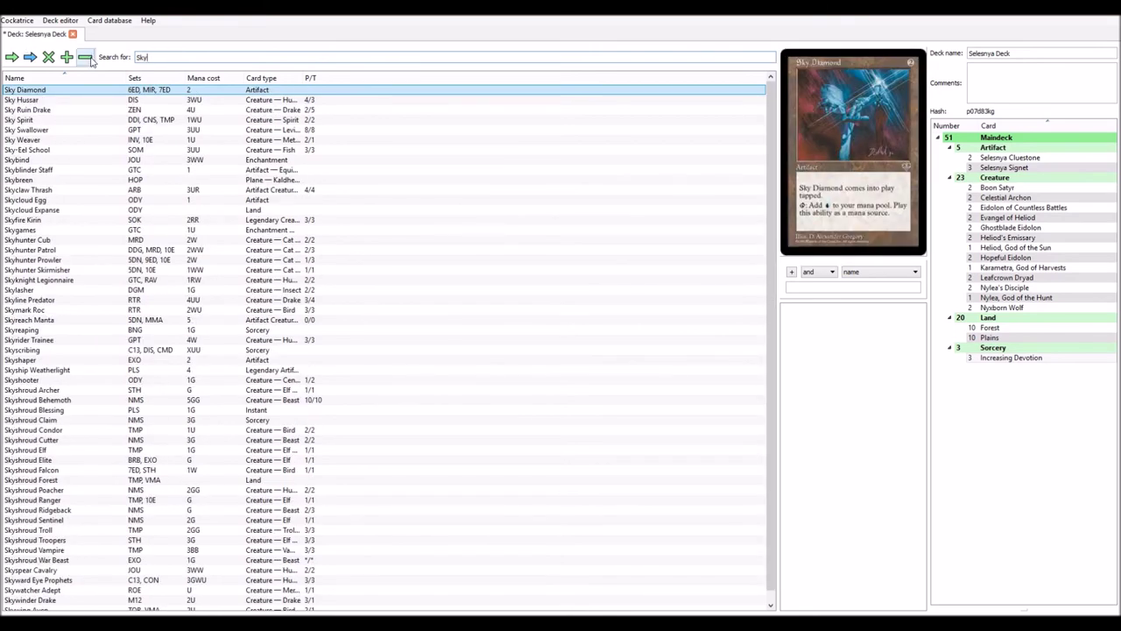
type("r")
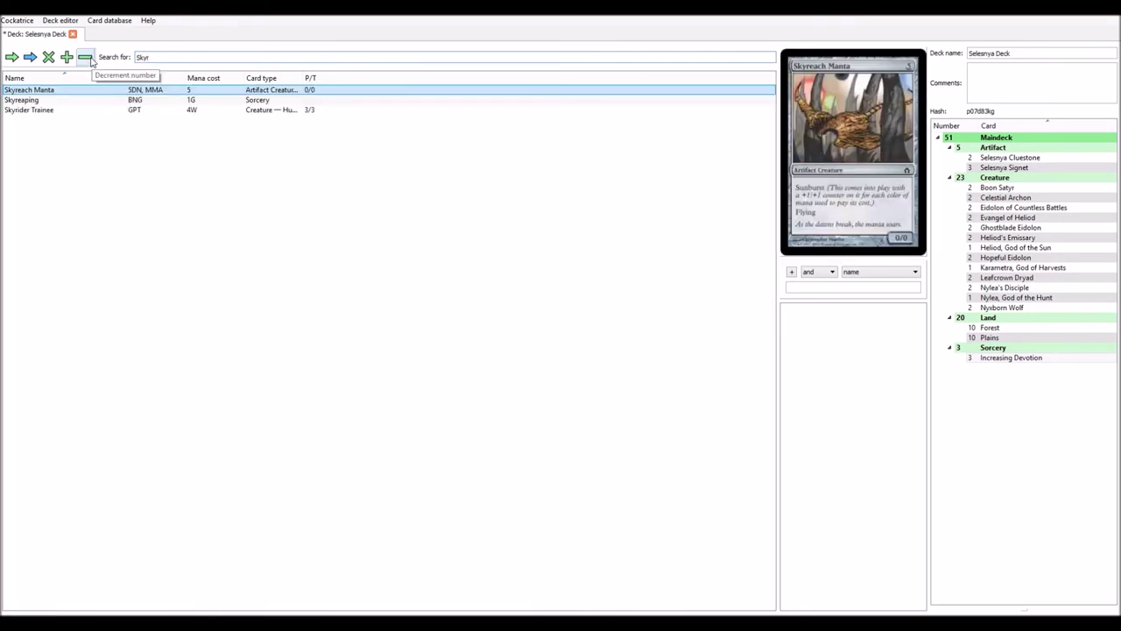
left_click(70, 101)
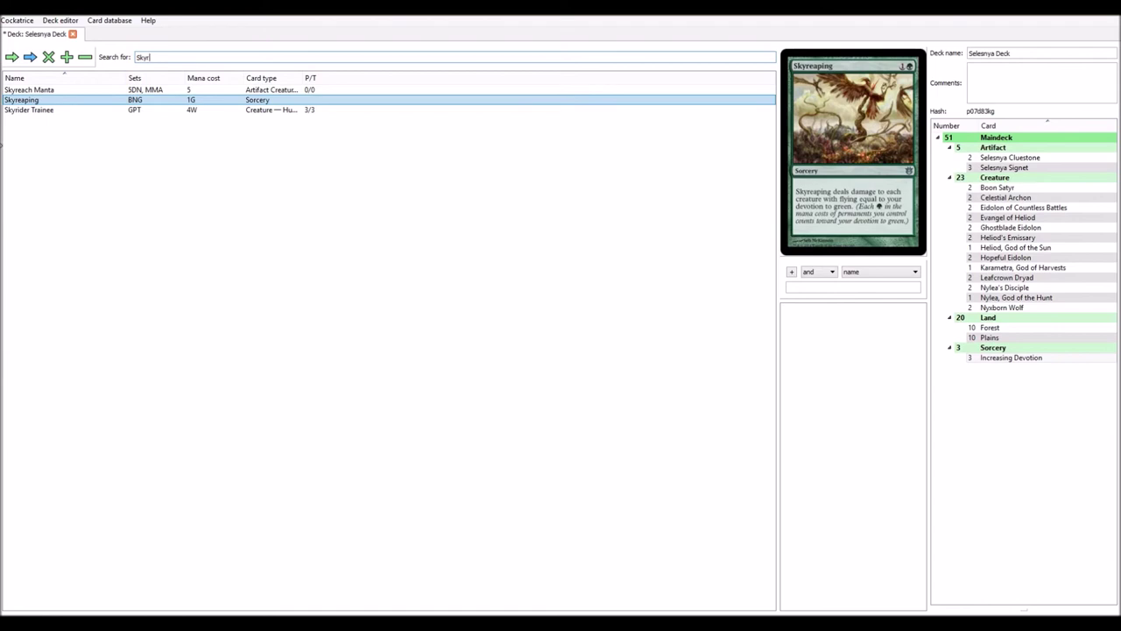
triple_click(7, 58)
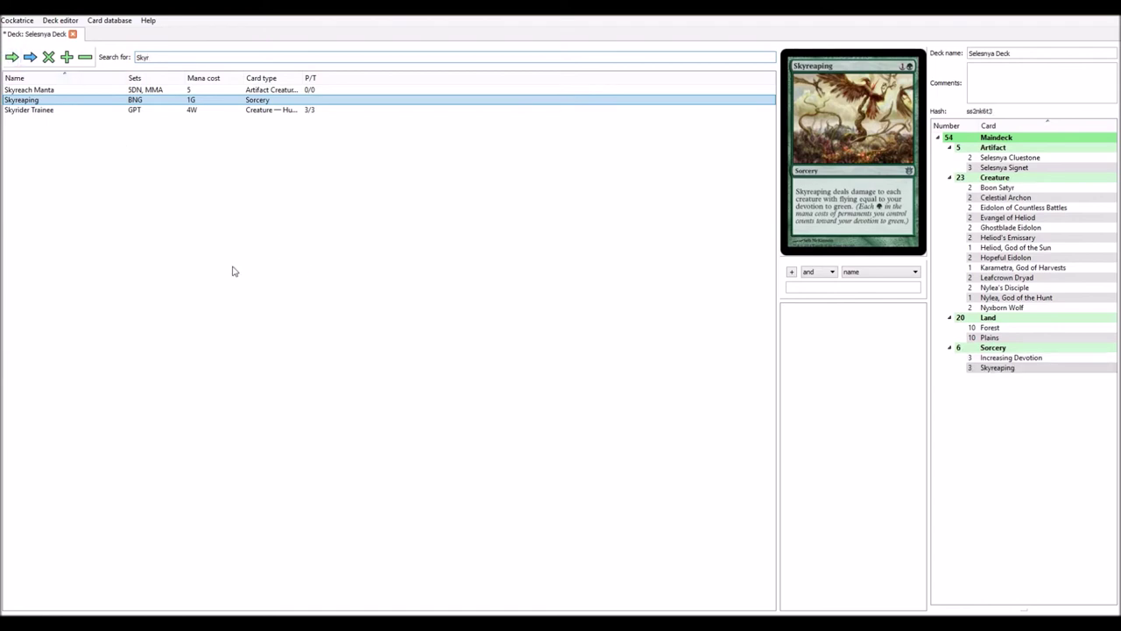
Search the cards for "Defend" and add two copies of Defend the Hearth to the maindeck.
key("ctrl+a")
key("BackSpace")
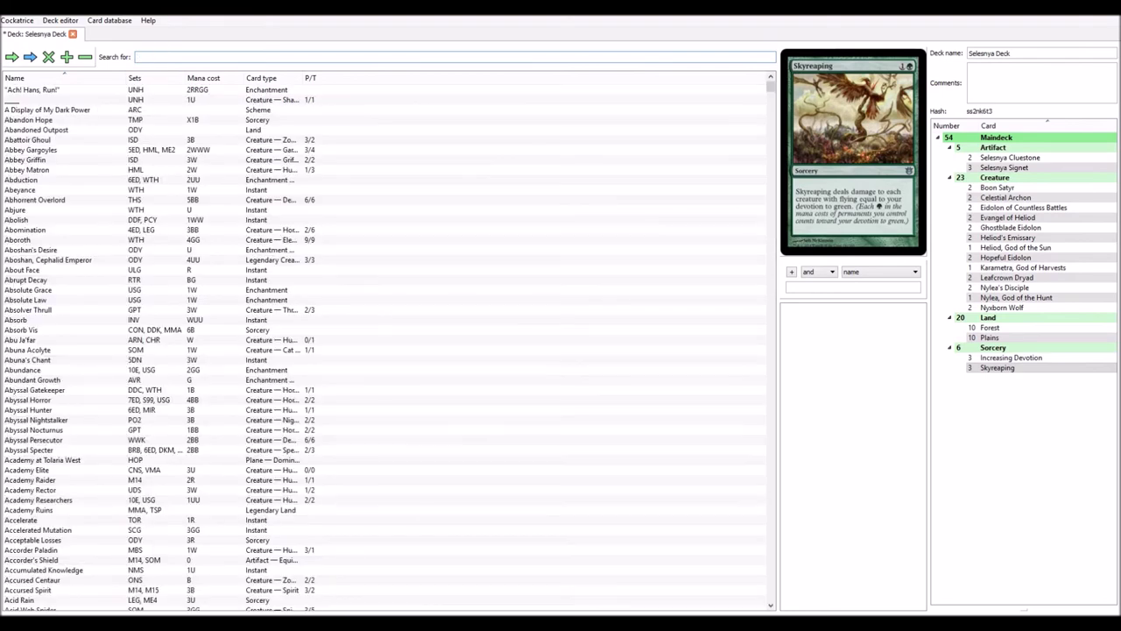
type("Defend")
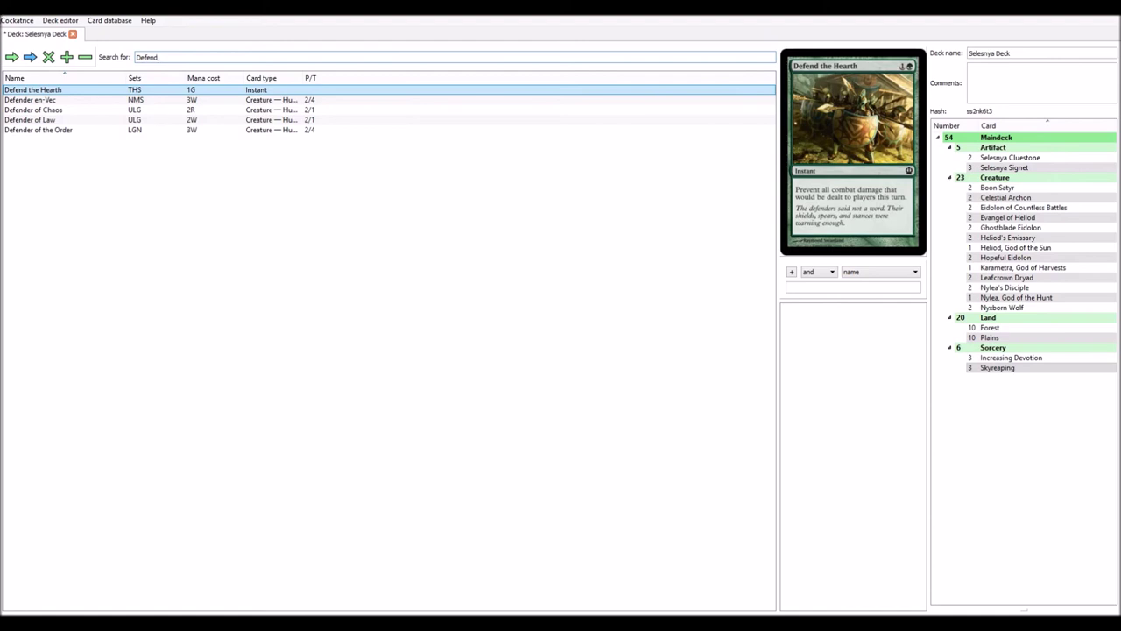
double_click(12, 58)
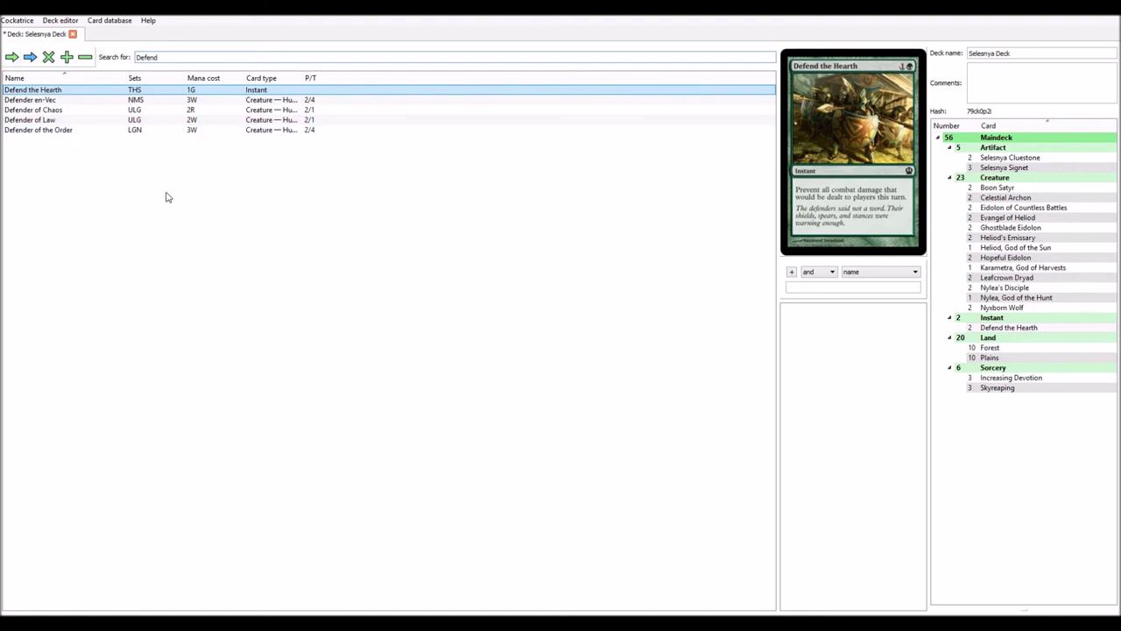
Search the cards for "Spear" and add two copies of Spear of Heliod to the maindeck.
double_click(147, 57)
type("Spear")
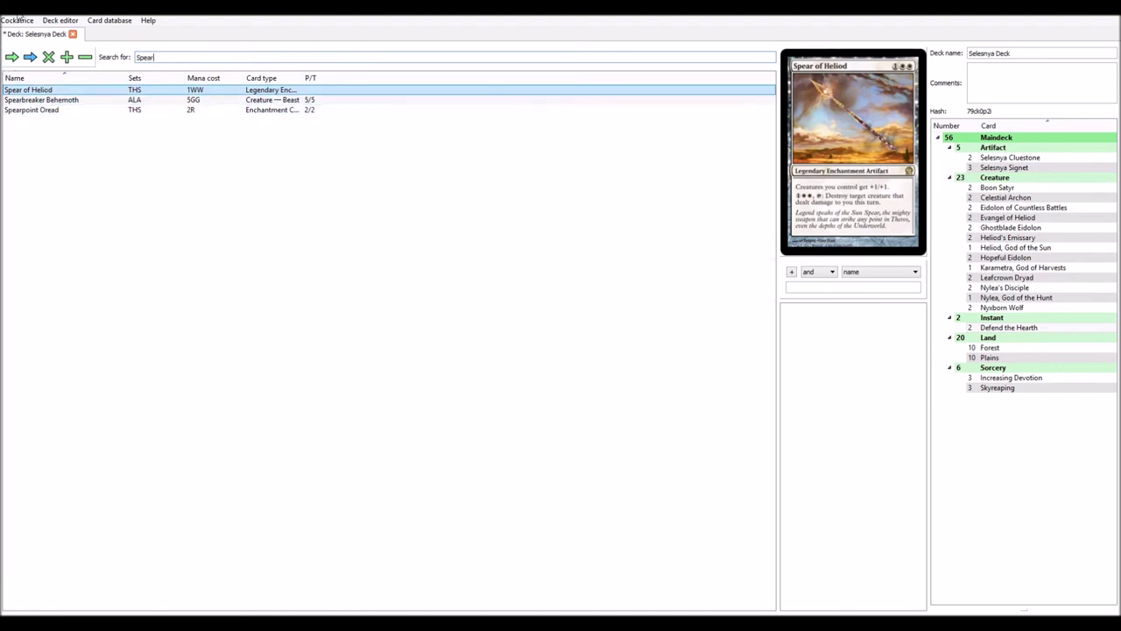
key("Return")
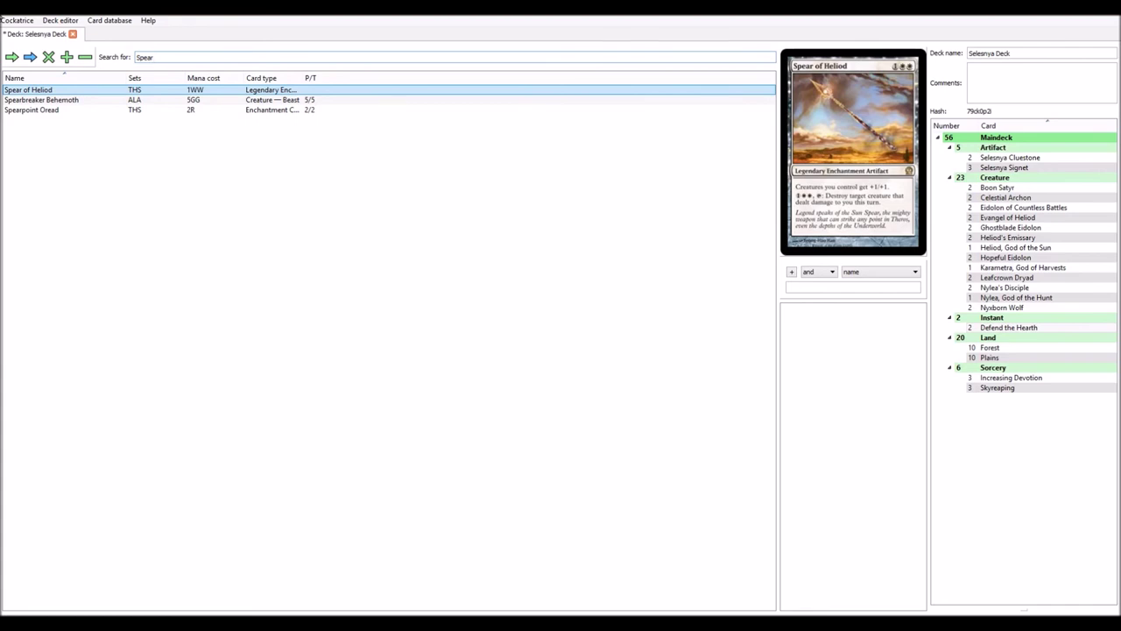
left_click(10, 58)
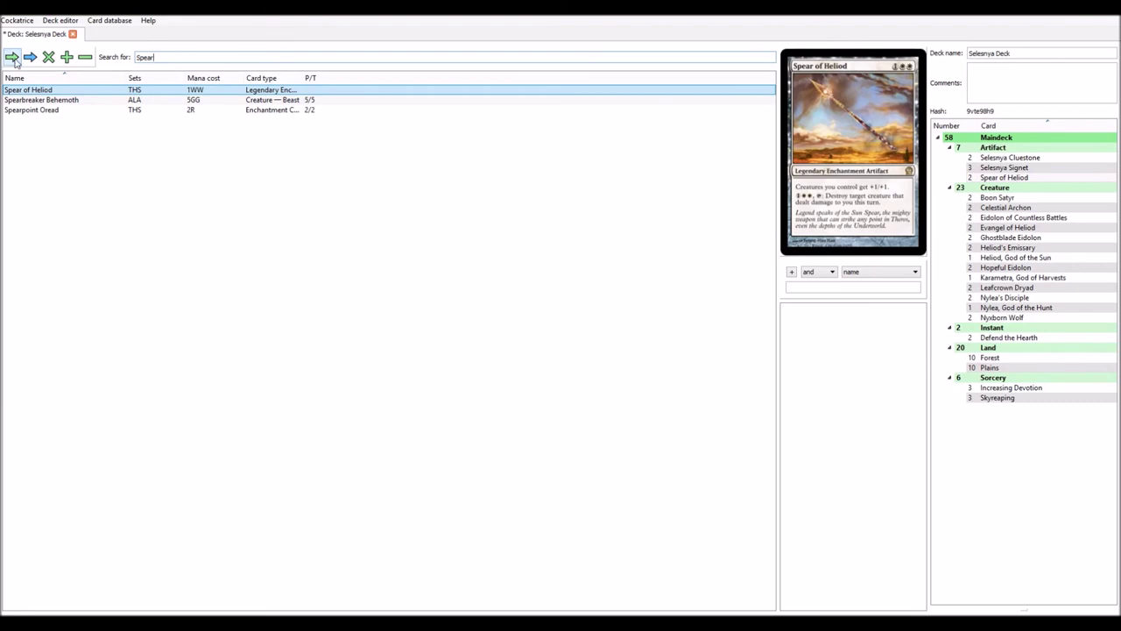
Search the cards for "Bow of Nylea" and add two copies of it to the maindeck.
double_click(145, 56)
type("Bow of Nylea")
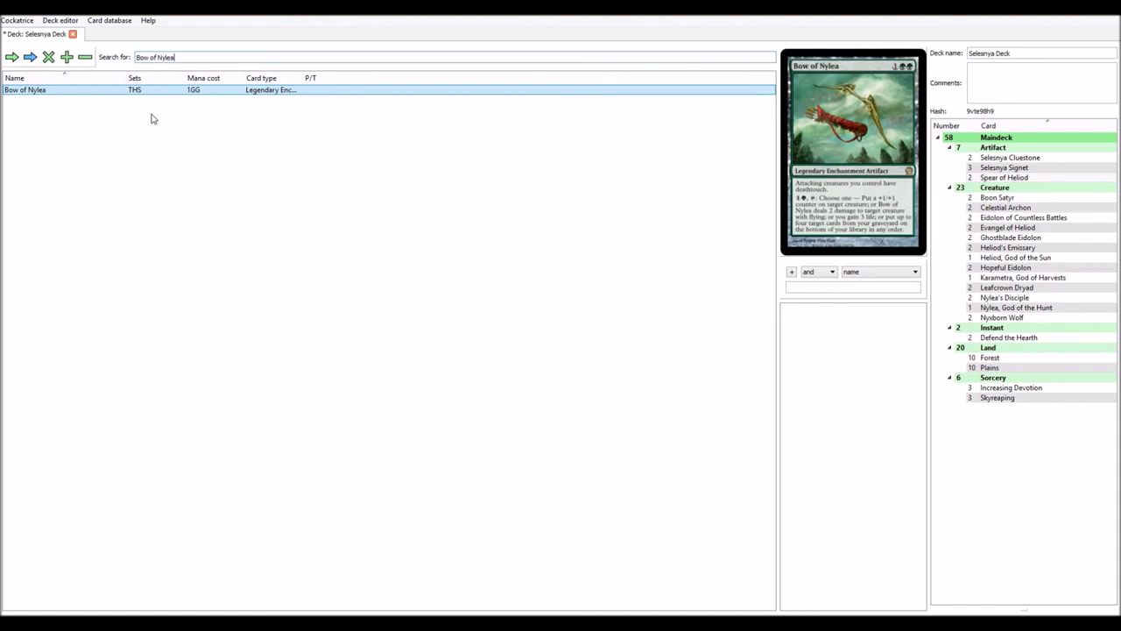
double_click(12, 57)
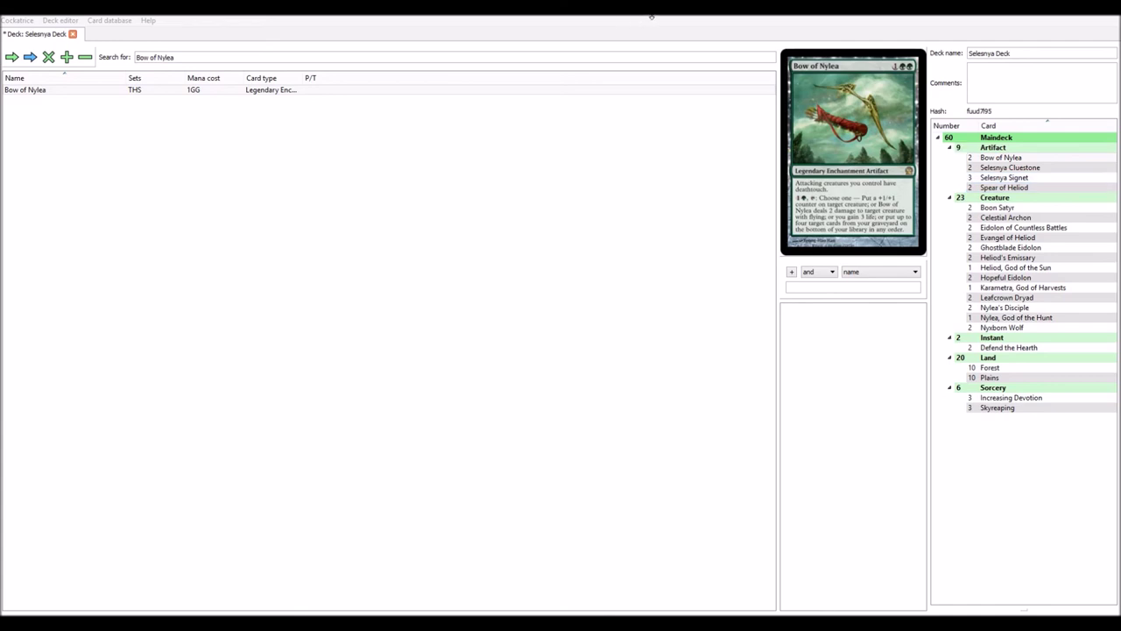
Preview the god cards in the maindeck: Nylea, God of the Hunt, Karametra, God of Harvests, and Heliod, God of the Sun.
left_click(571, 22)
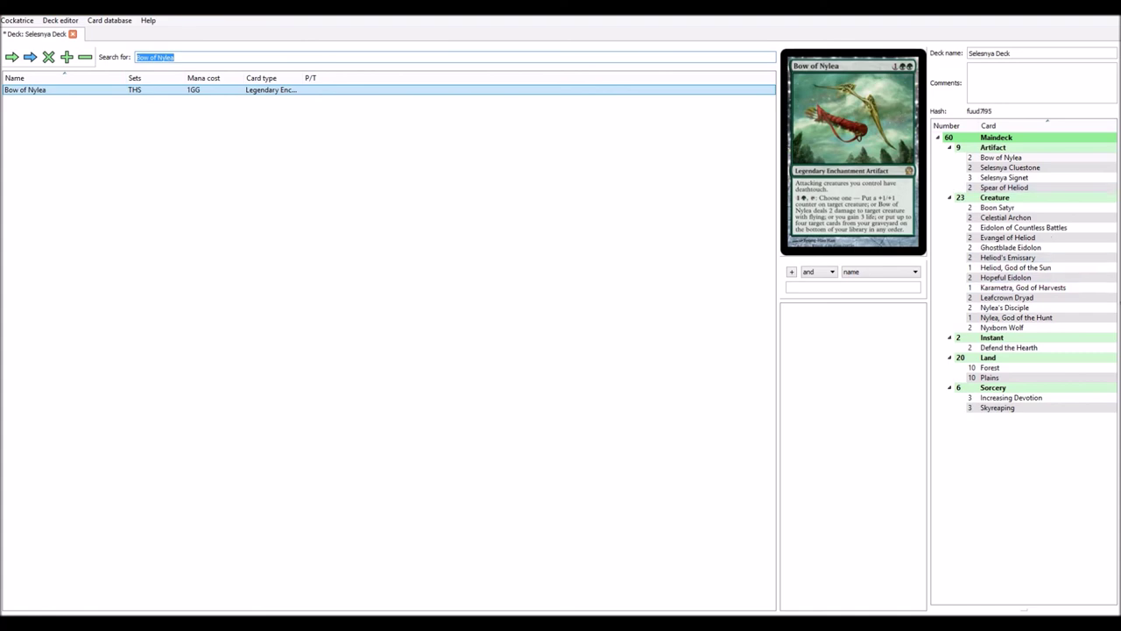
left_click(992, 321)
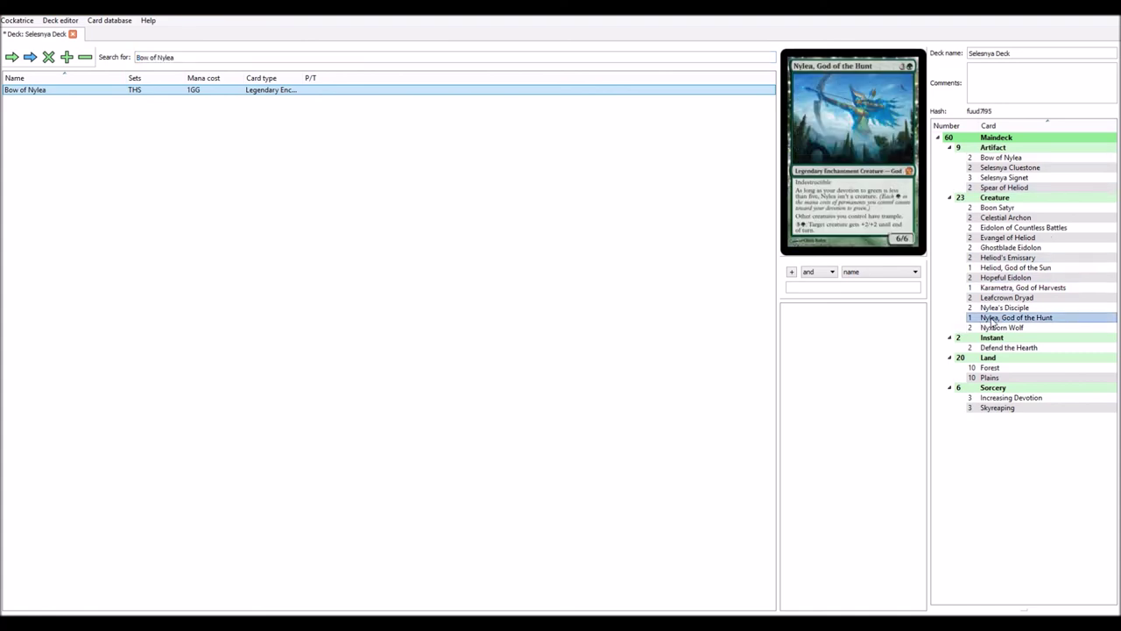
left_click(996, 289)
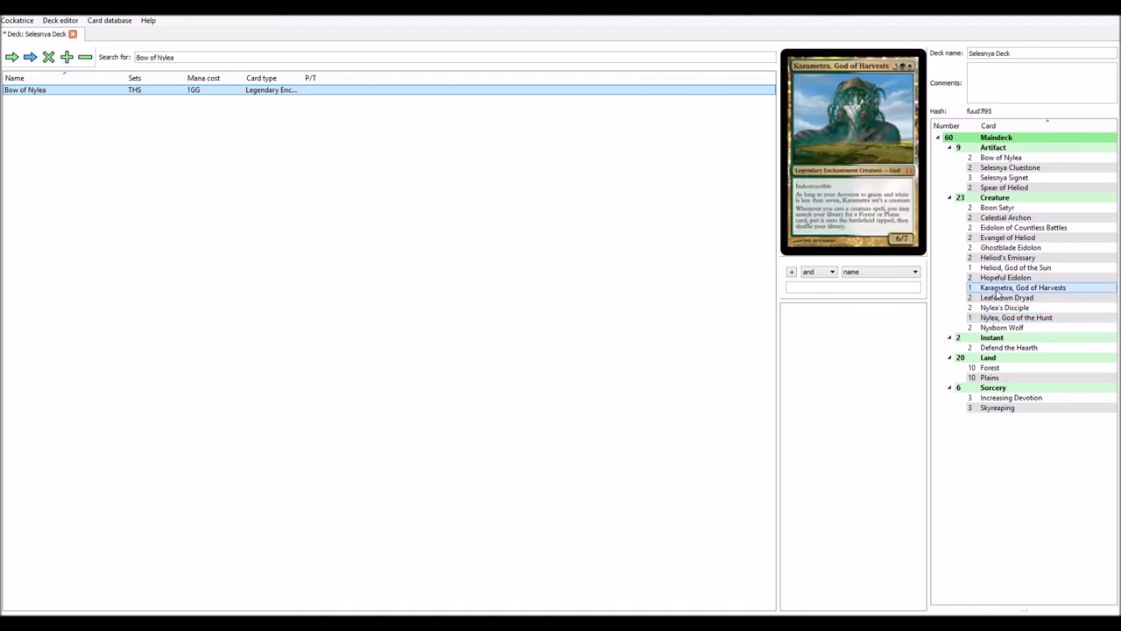
left_click(997, 269)
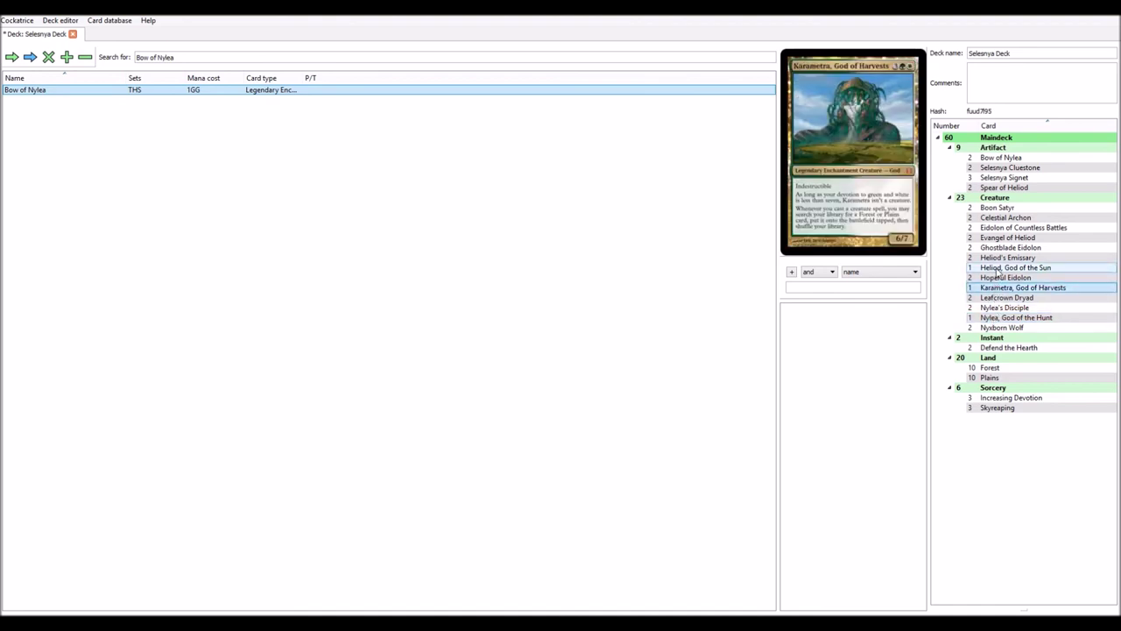
left_click(977, 267)
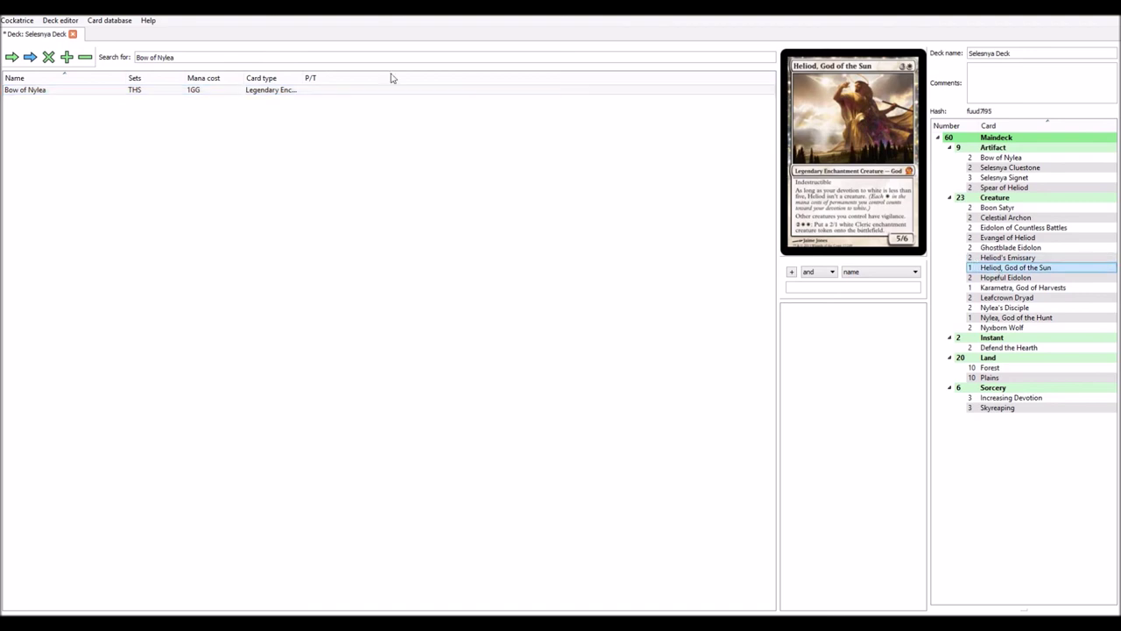
Search the cards for "Forest", add one more Forest to the maindeck and save the deck.
left_click_drag(175, 57, 136, 57)
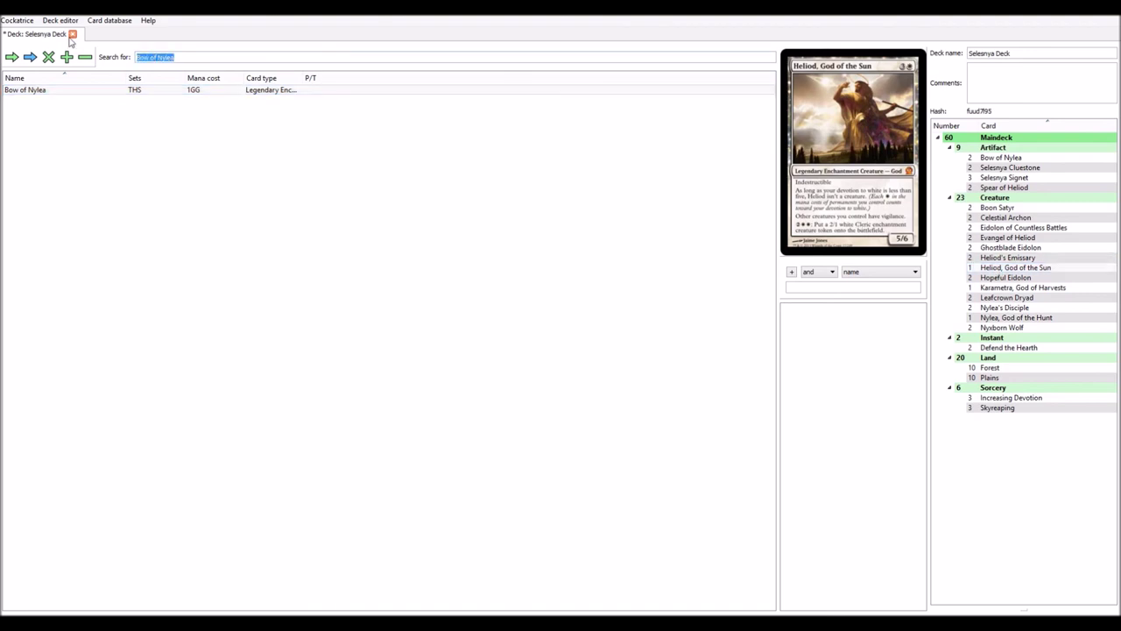
type("For")
type("est")
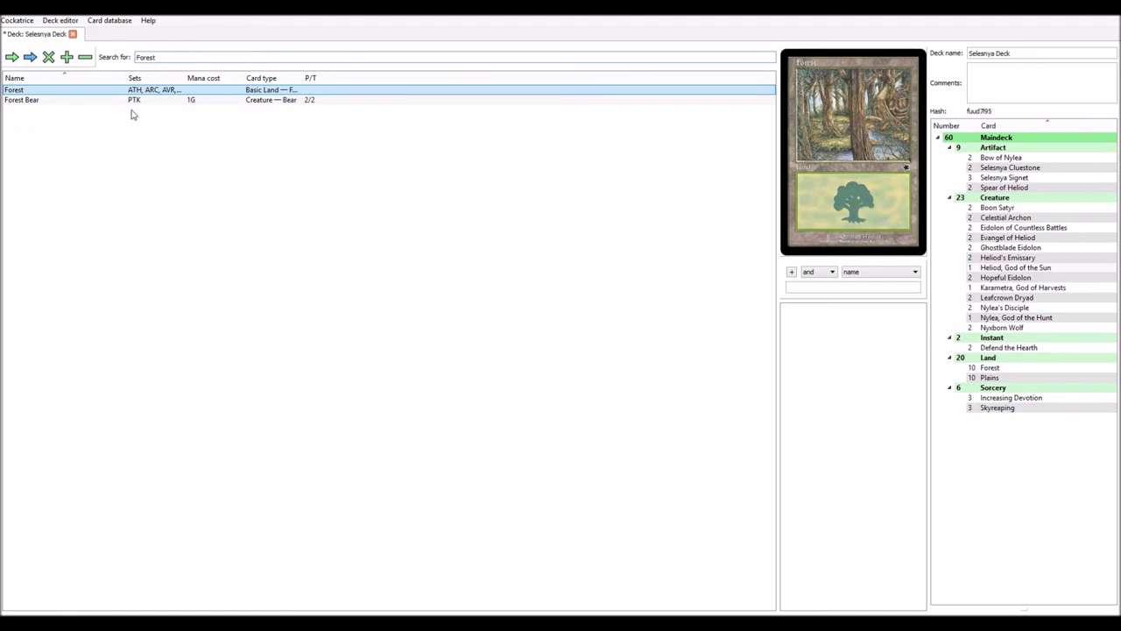
left_click(13, 58)
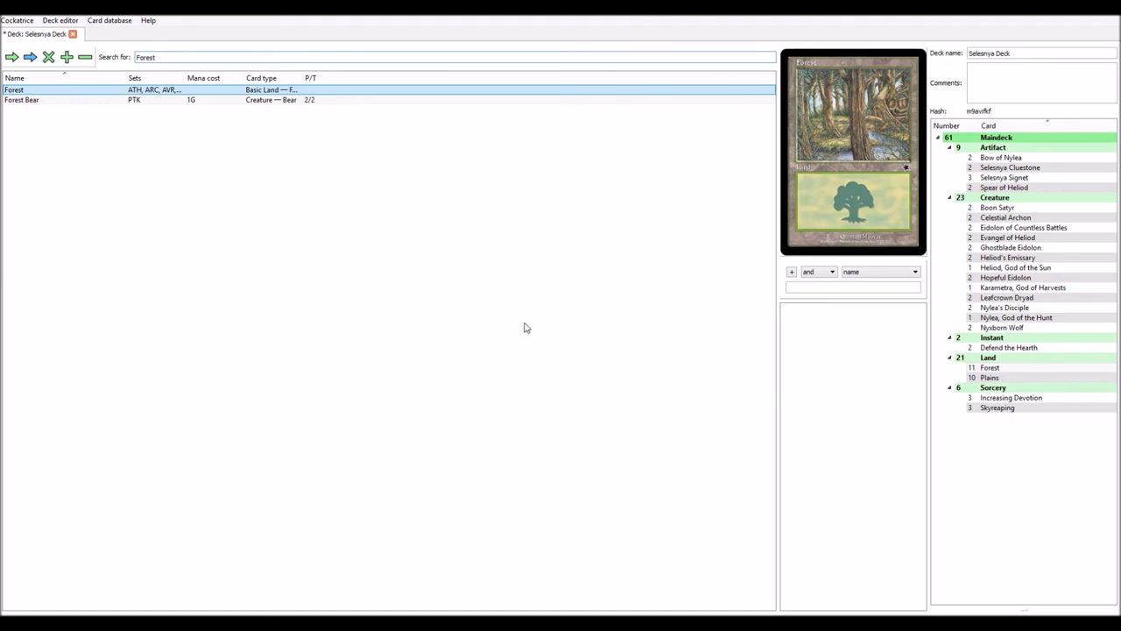
left_click(62, 20)
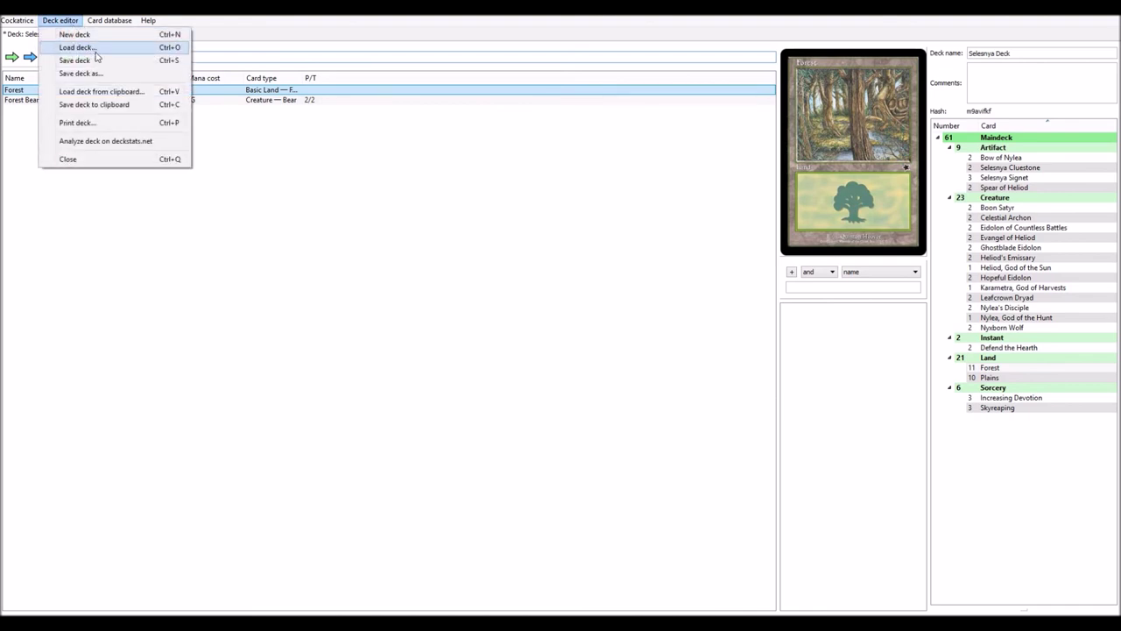
left_click(98, 60)
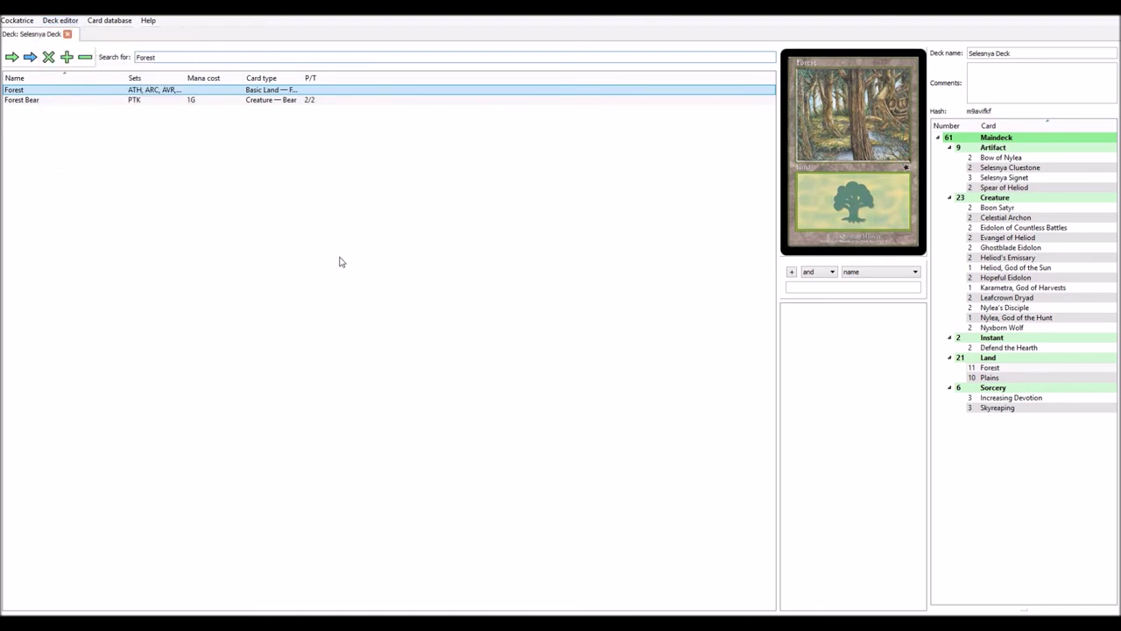